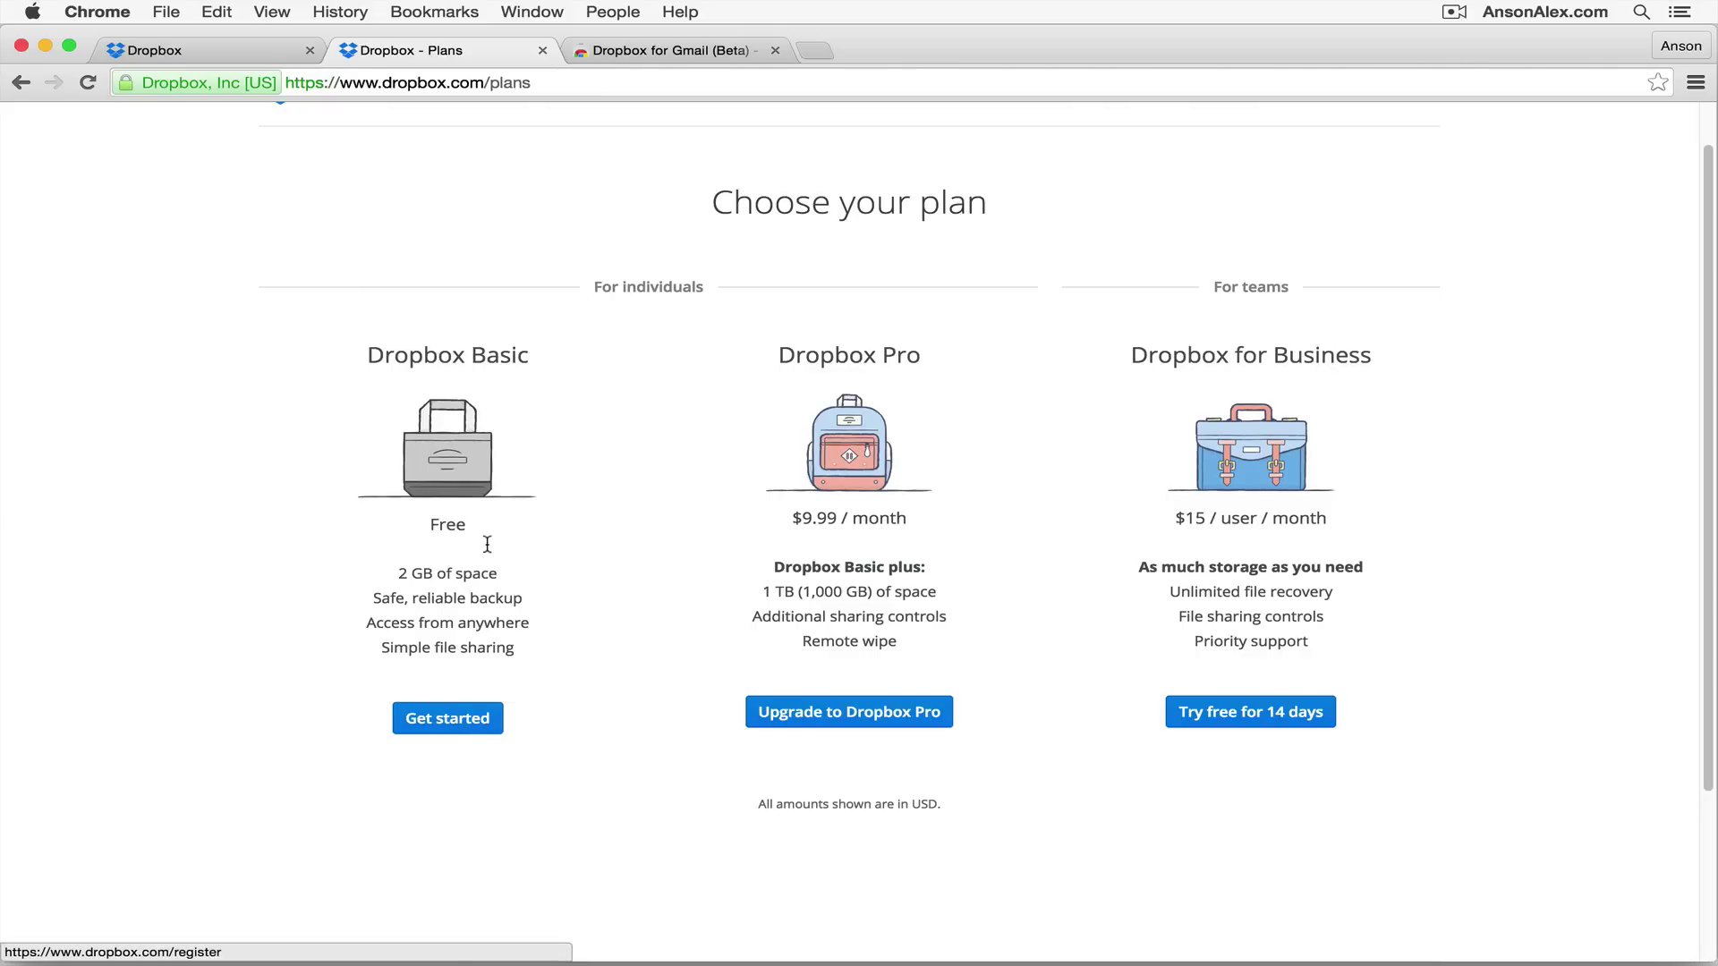
Step: From the Dropbox home page, open the sign-up form and enter the user's first and last name
left_click(277, 53)
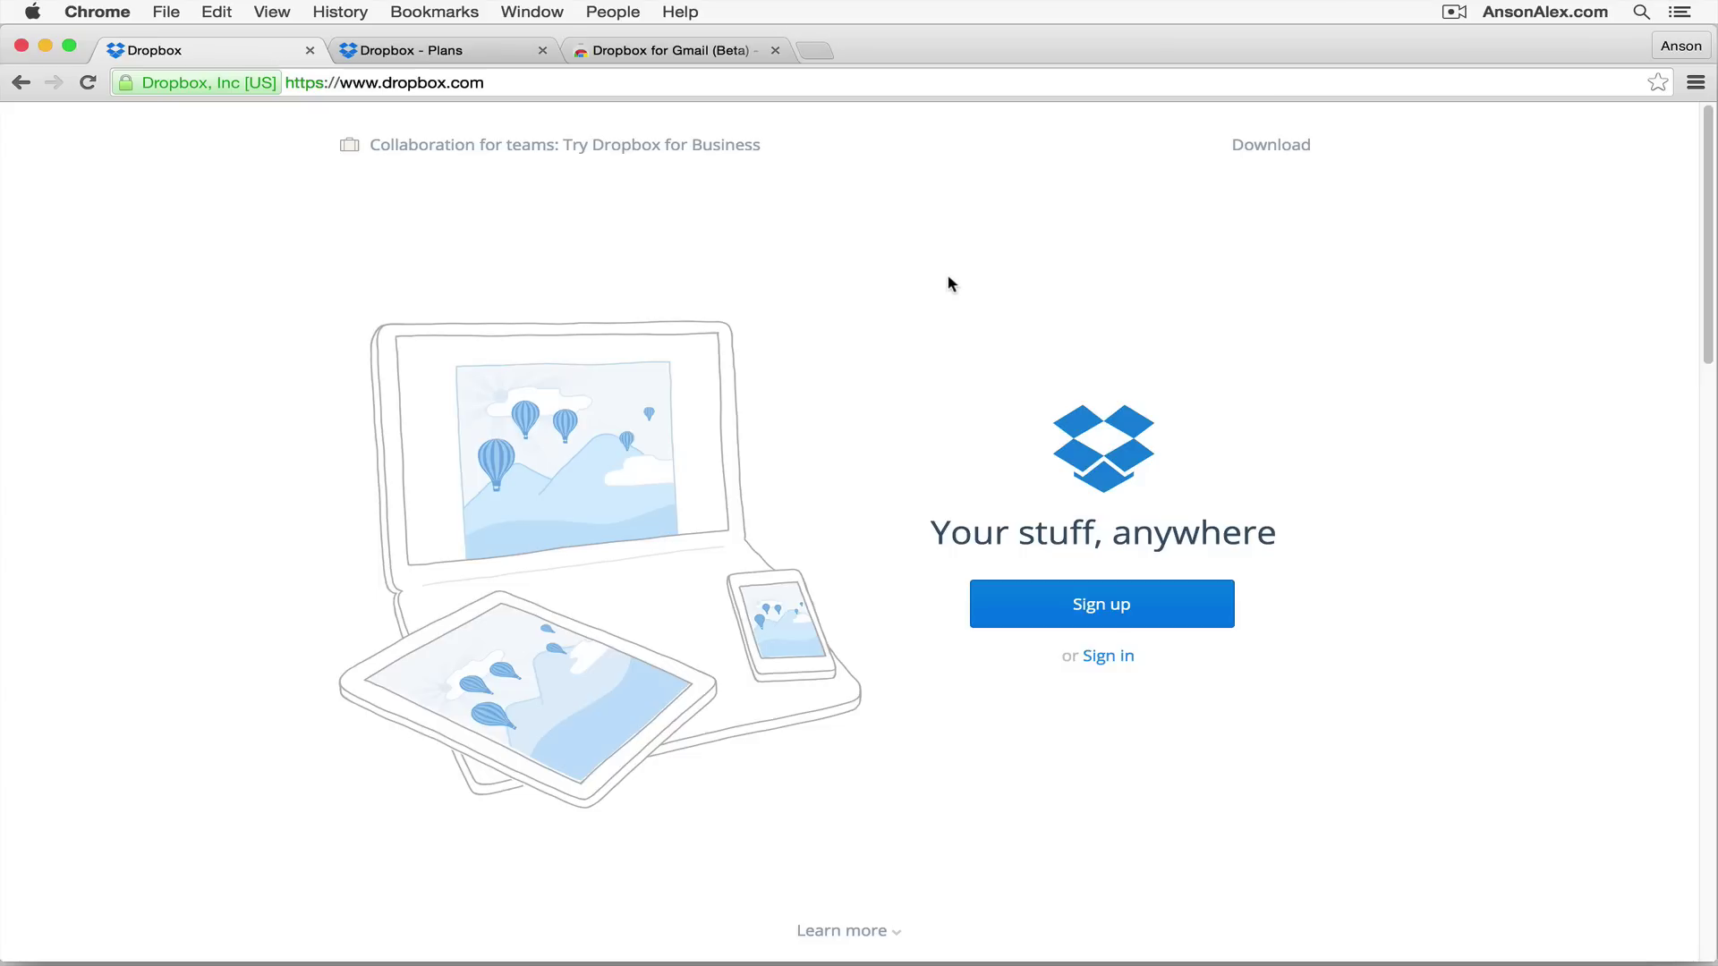
left_click(1163, 615)
left_click(1147, 491)
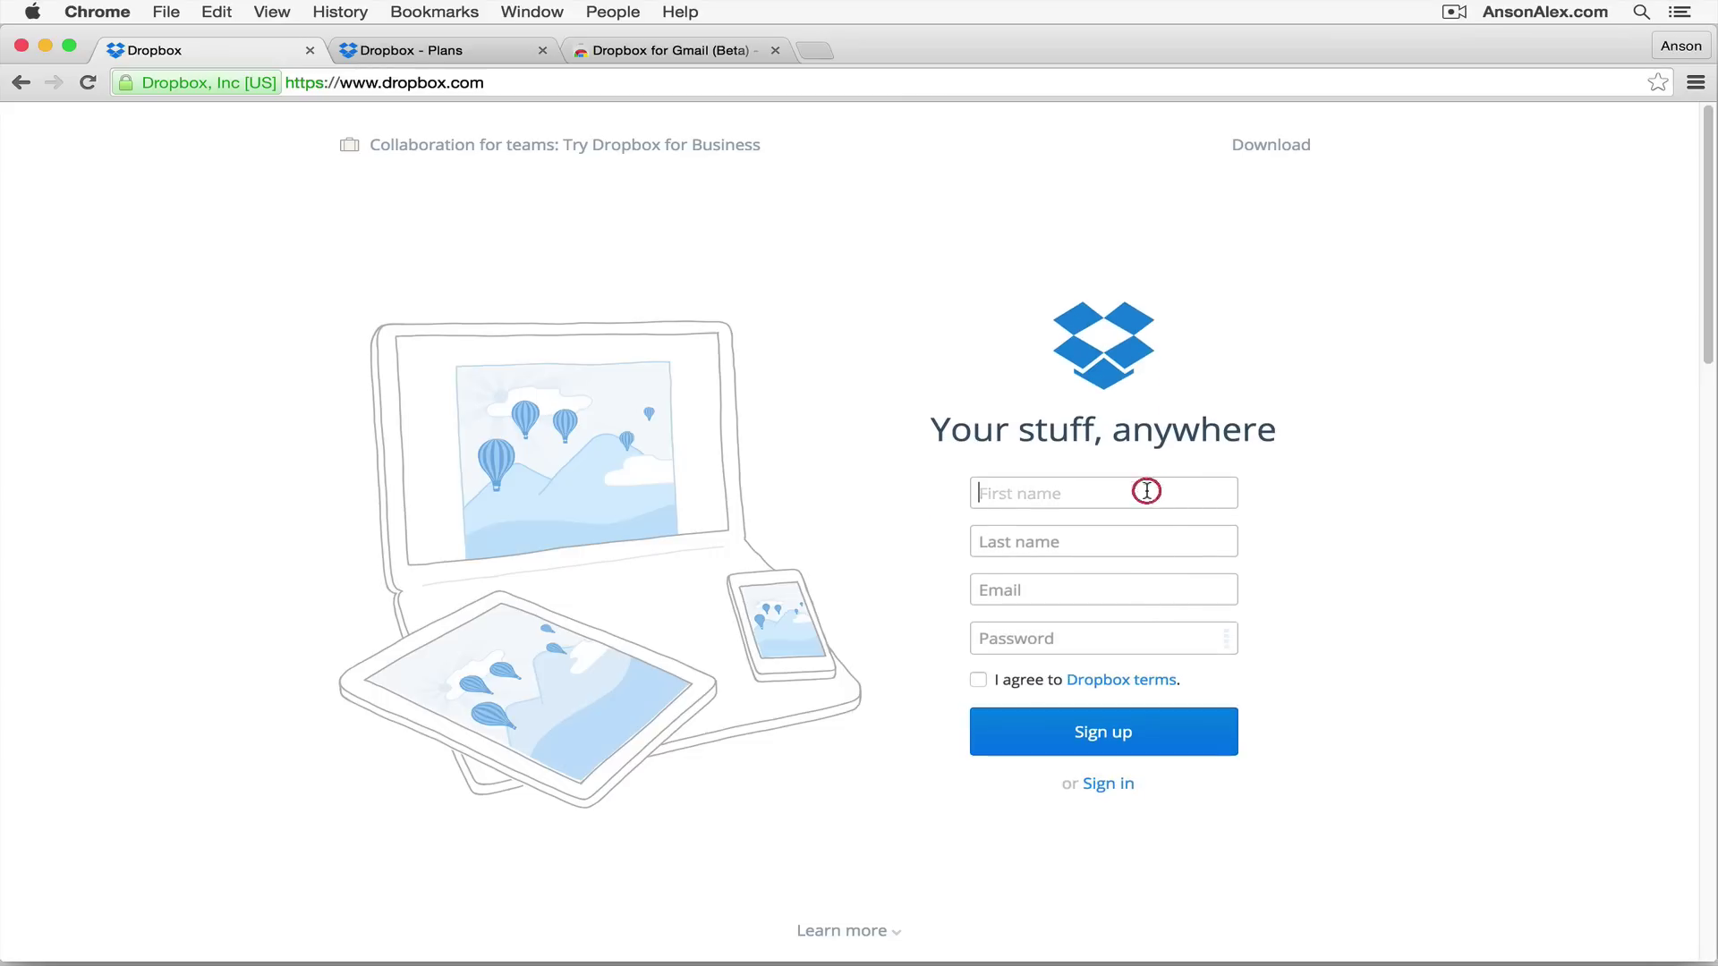
key("Tab")
Step: Enter the user's email address and a password, accept the terms and submit the sign-up
key("Tab")
key("Down")
key("Down")
key("Return")
key("Tab")
left_click(978, 680)
left_click(1138, 732)
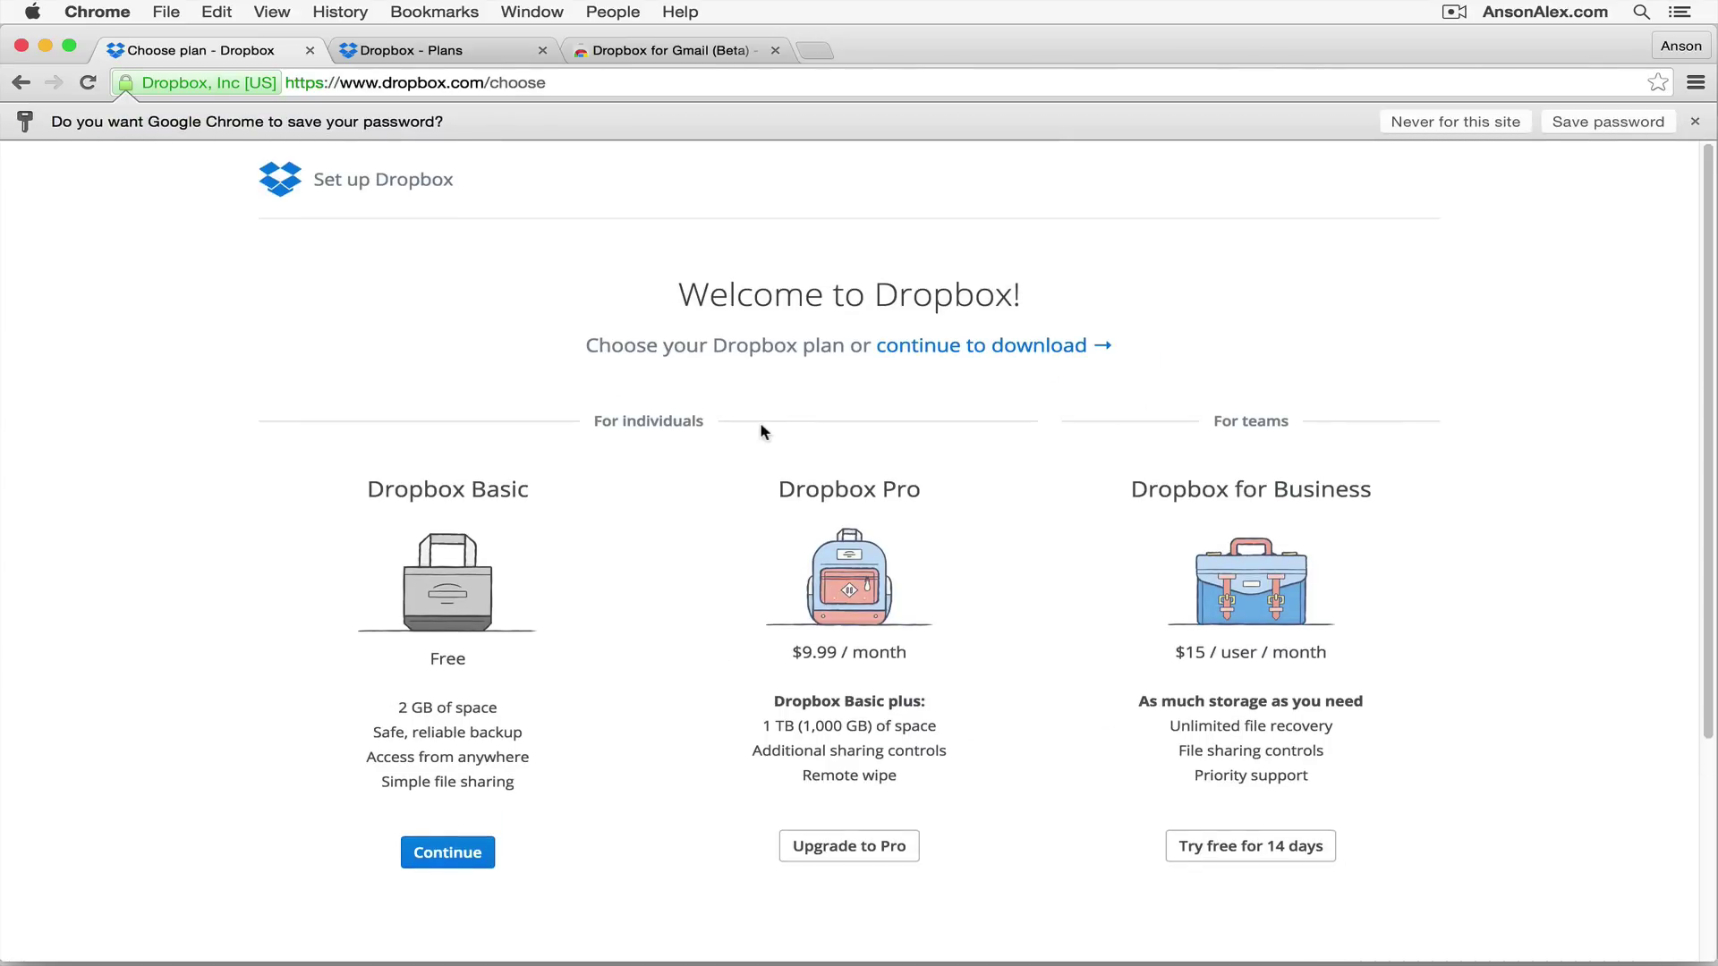
Step: Continue with the free Dropbox Basic plan, starting the DropboxInstaller.dmg download
left_click(467, 854)
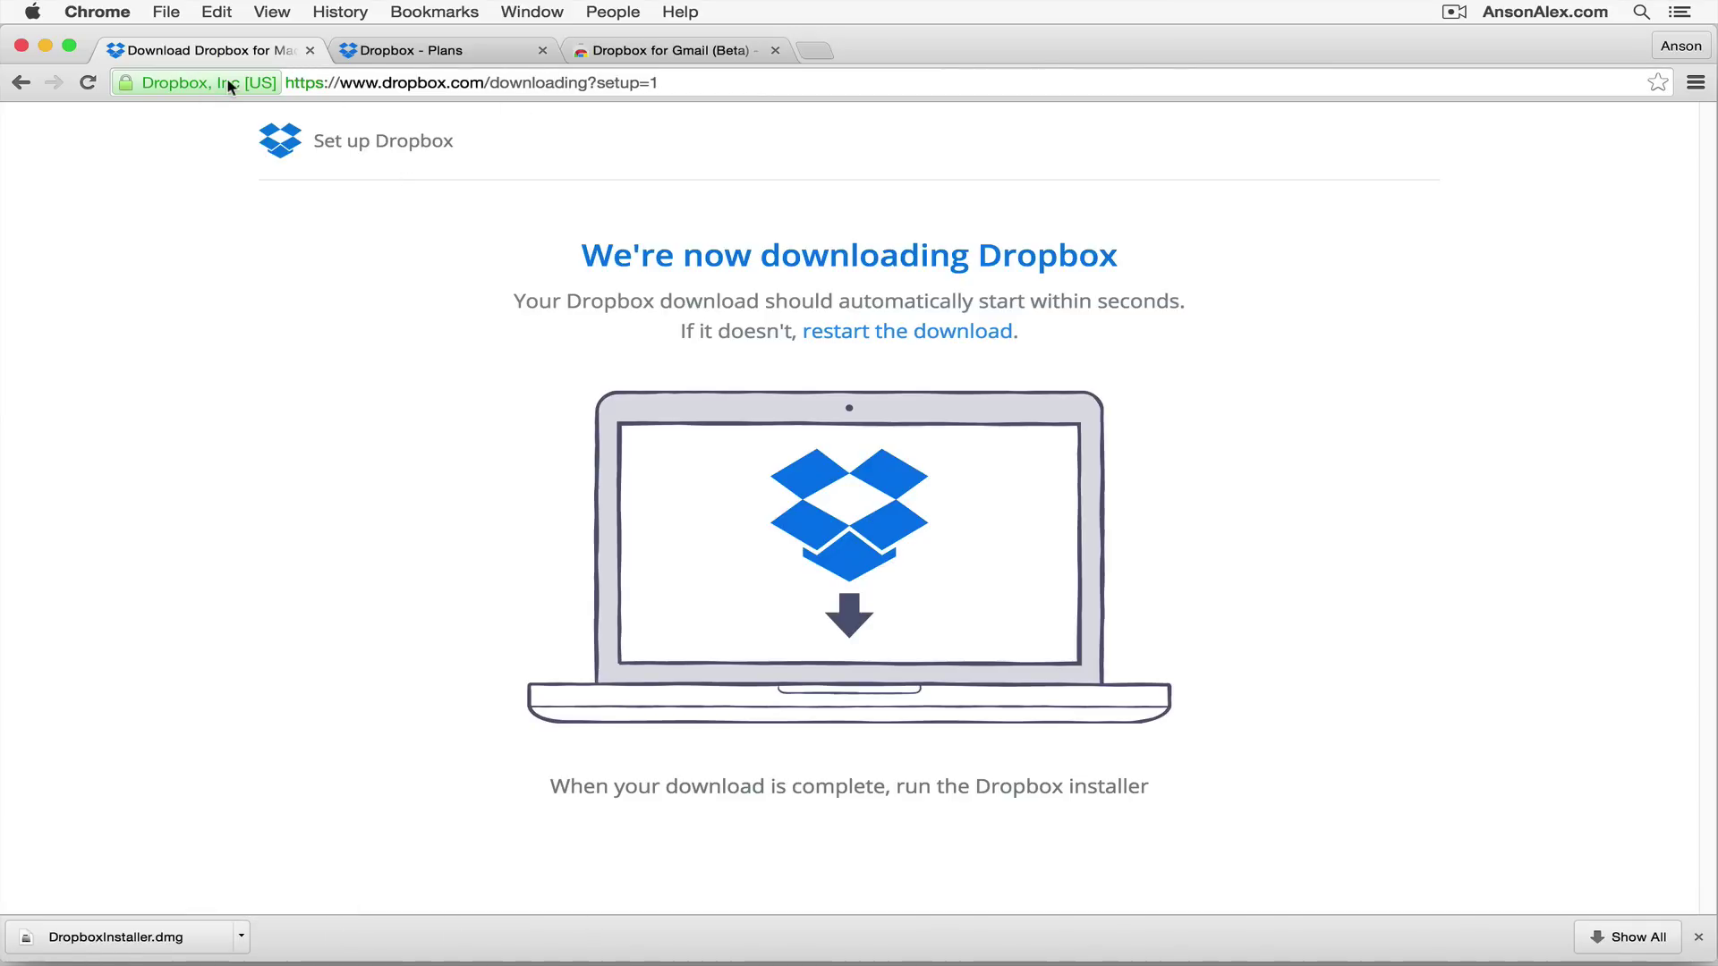
Step: Return to the home page and sign in with the new account's email, with Remember me unchecked
left_click(18, 83)
left_click(19, 82)
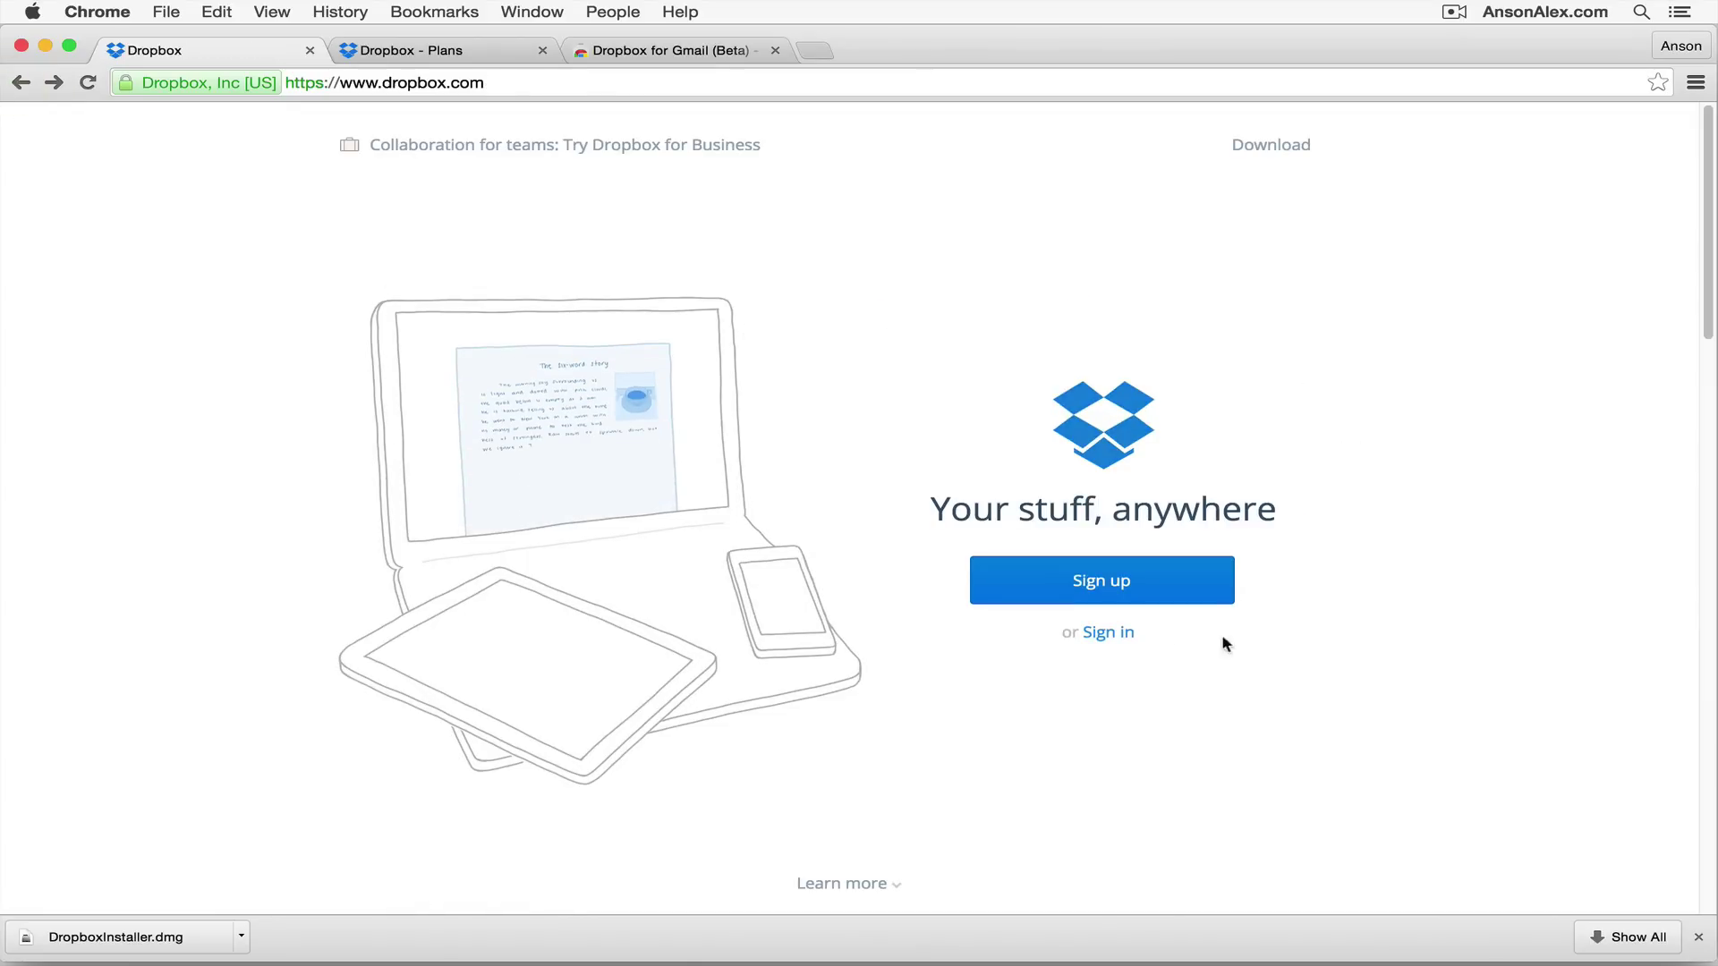
left_click(1100, 633)
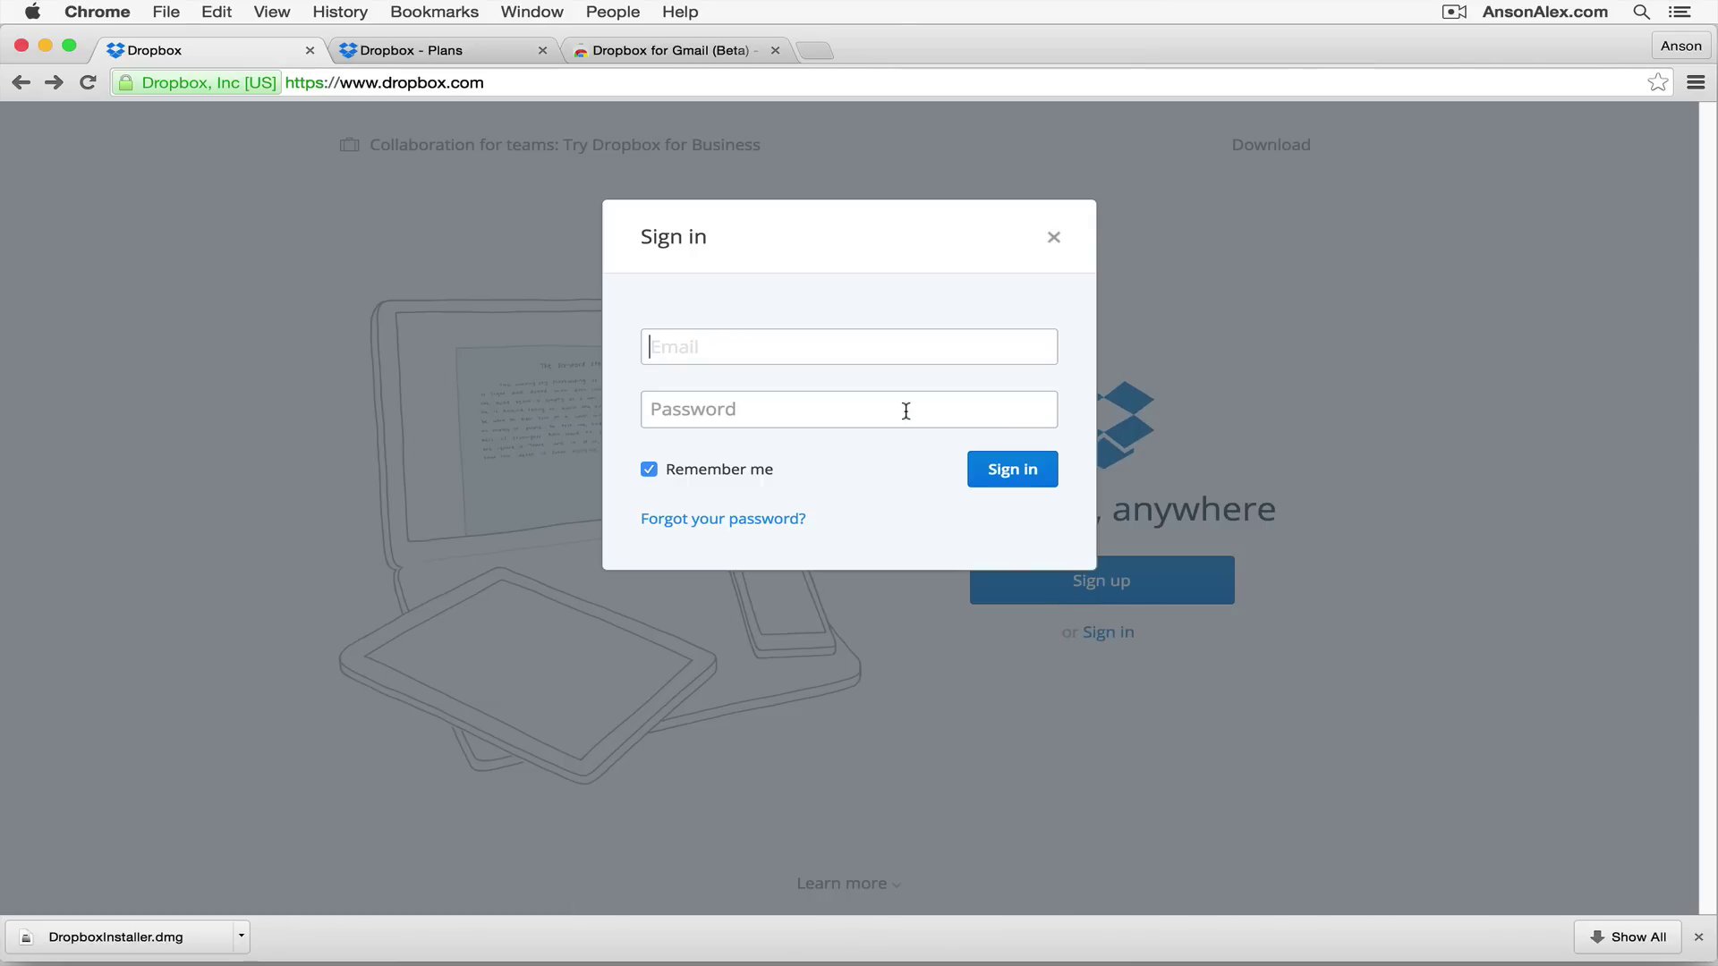
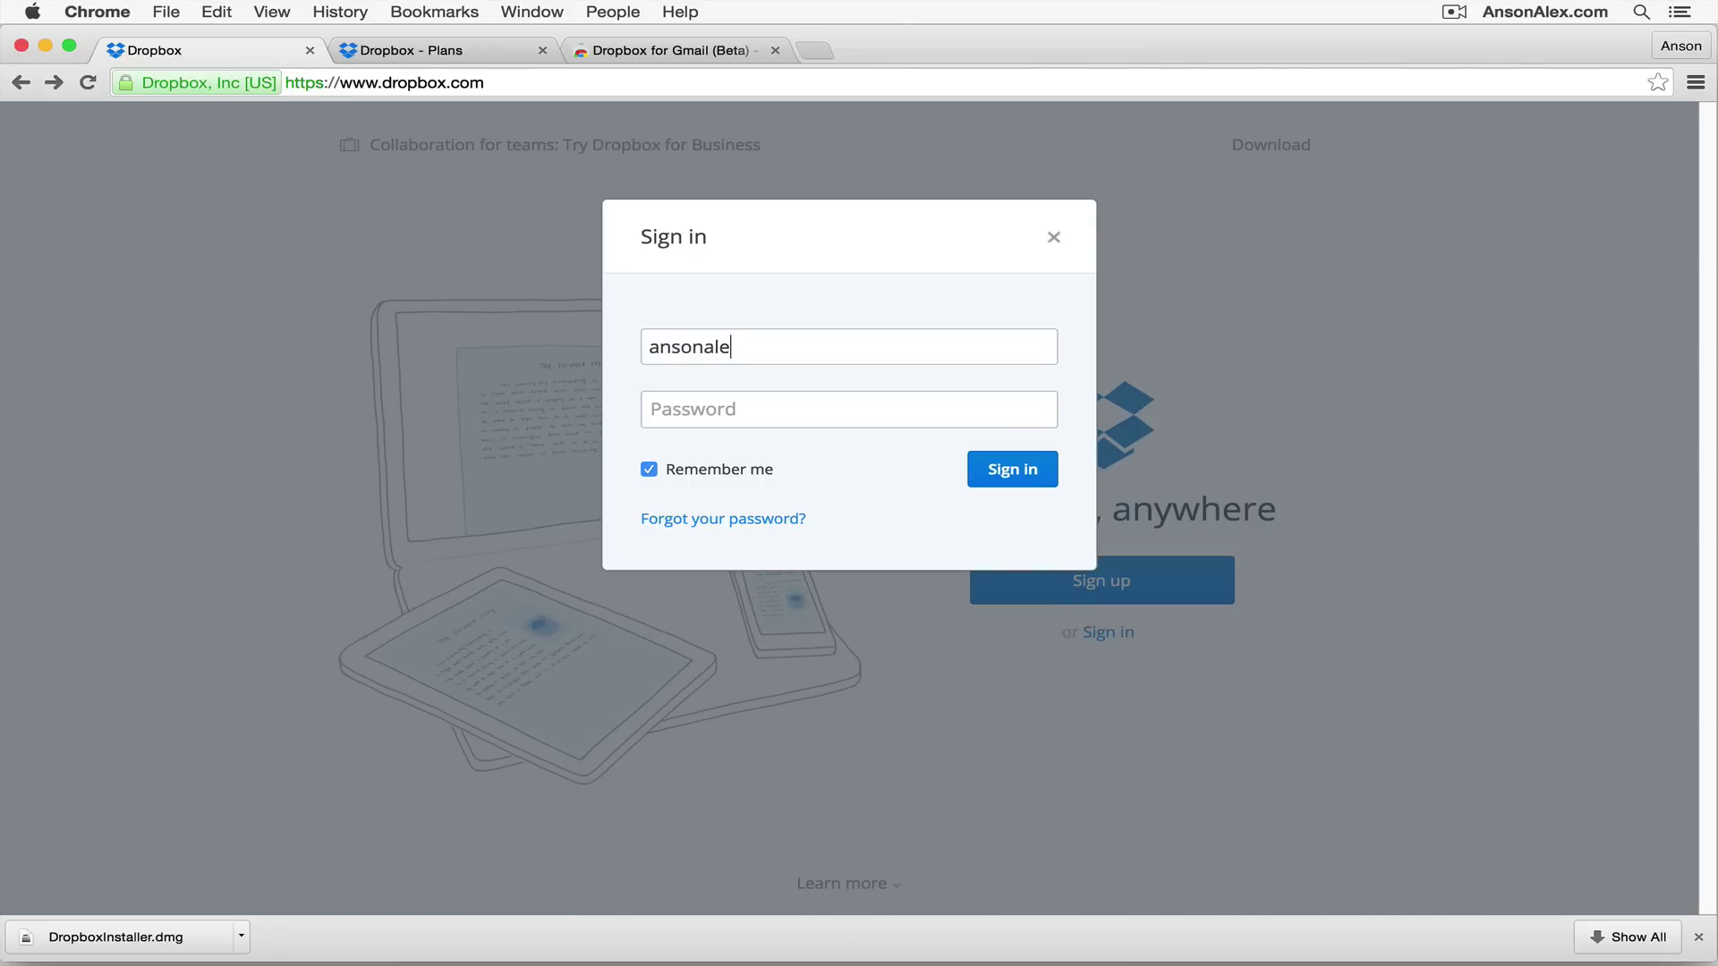
left_click(648, 469)
left_click(1004, 472)
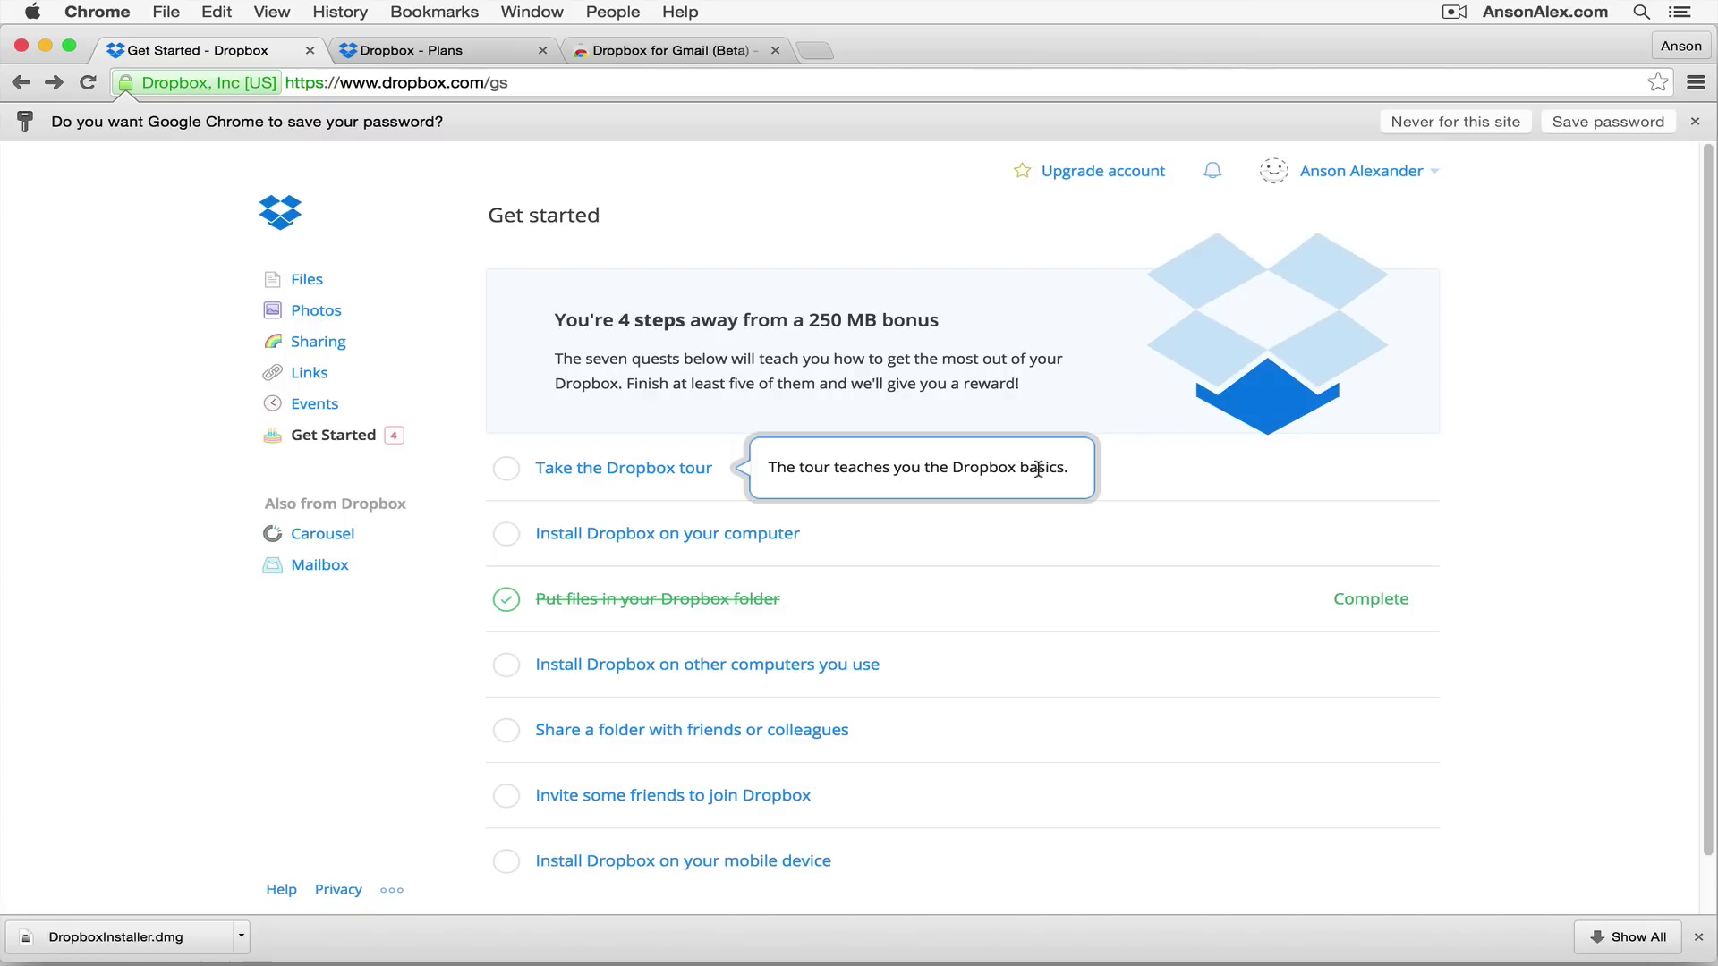
Step: Dismiss Chrome's save-password bar, leaving the Get started quest checklist
mouse_move(704, 544)
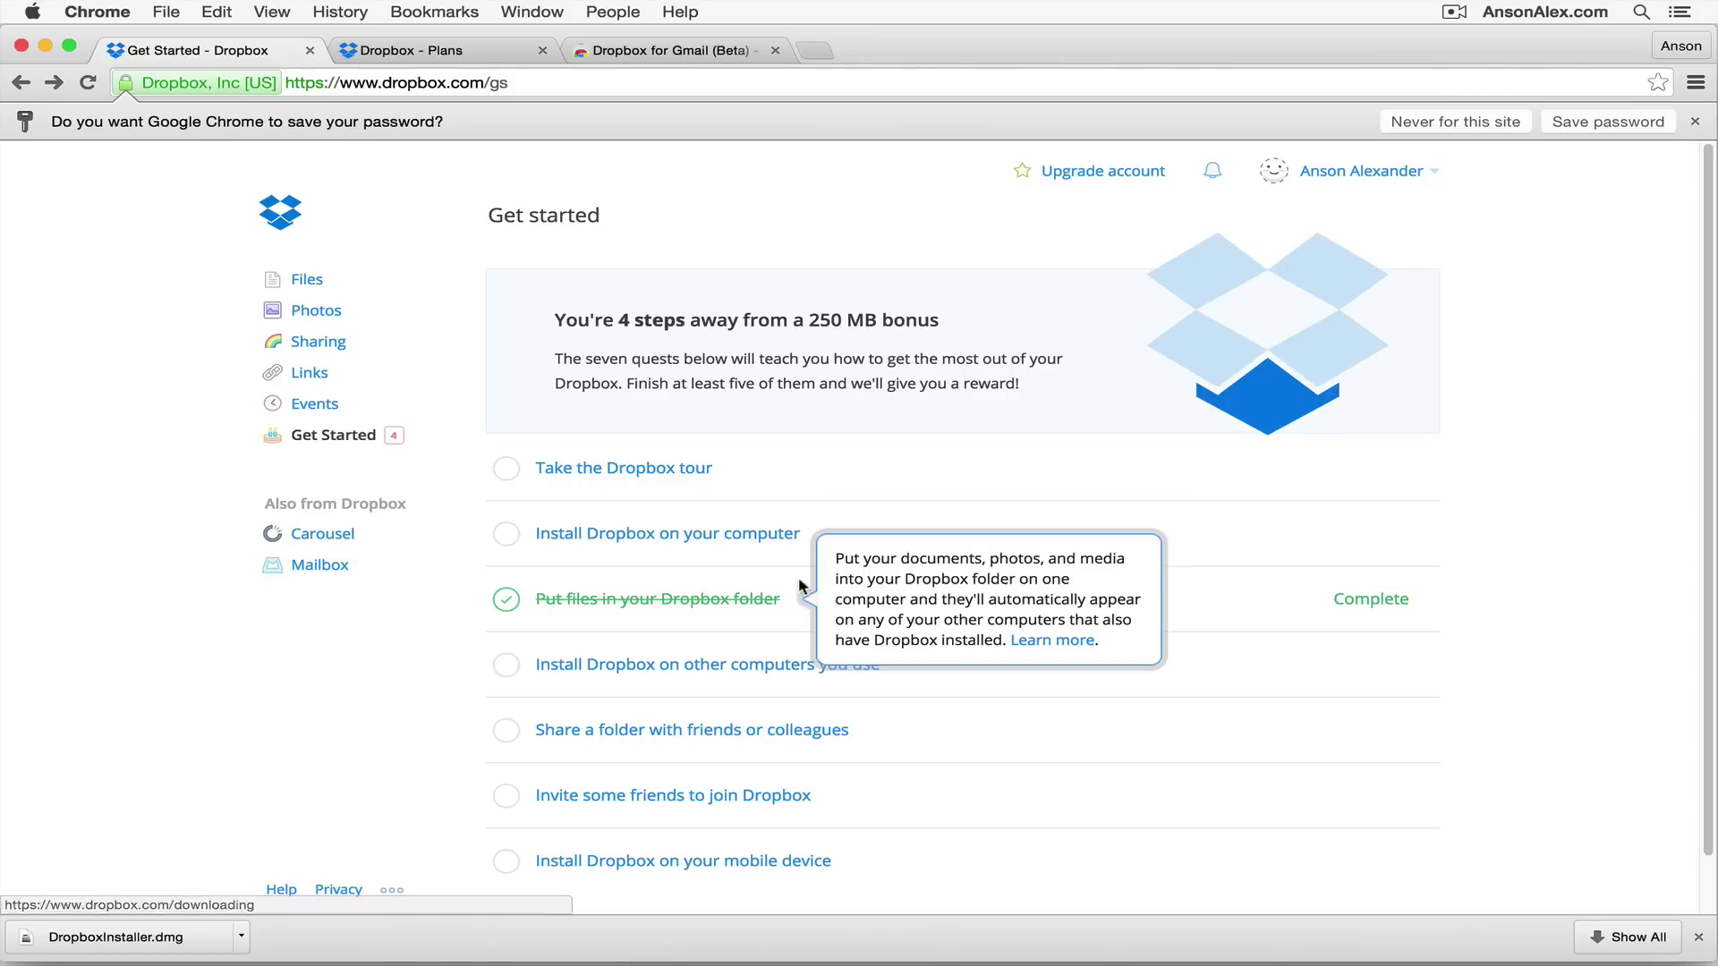
mouse_move(967, 703)
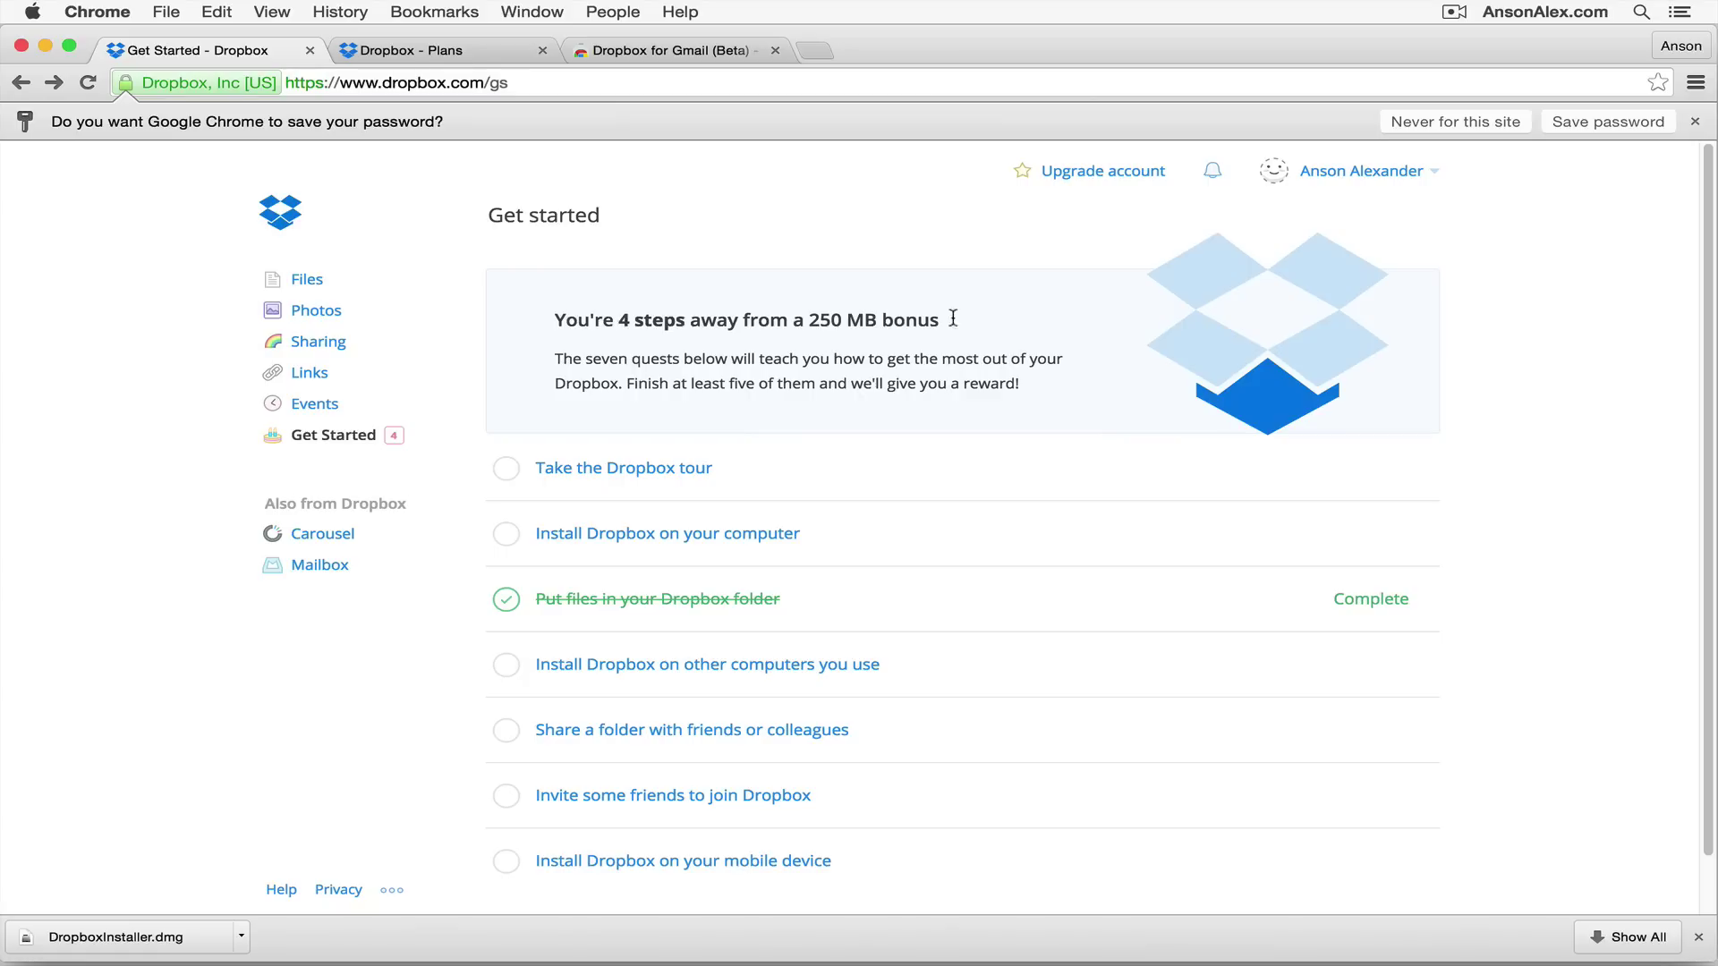
left_click(1695, 121)
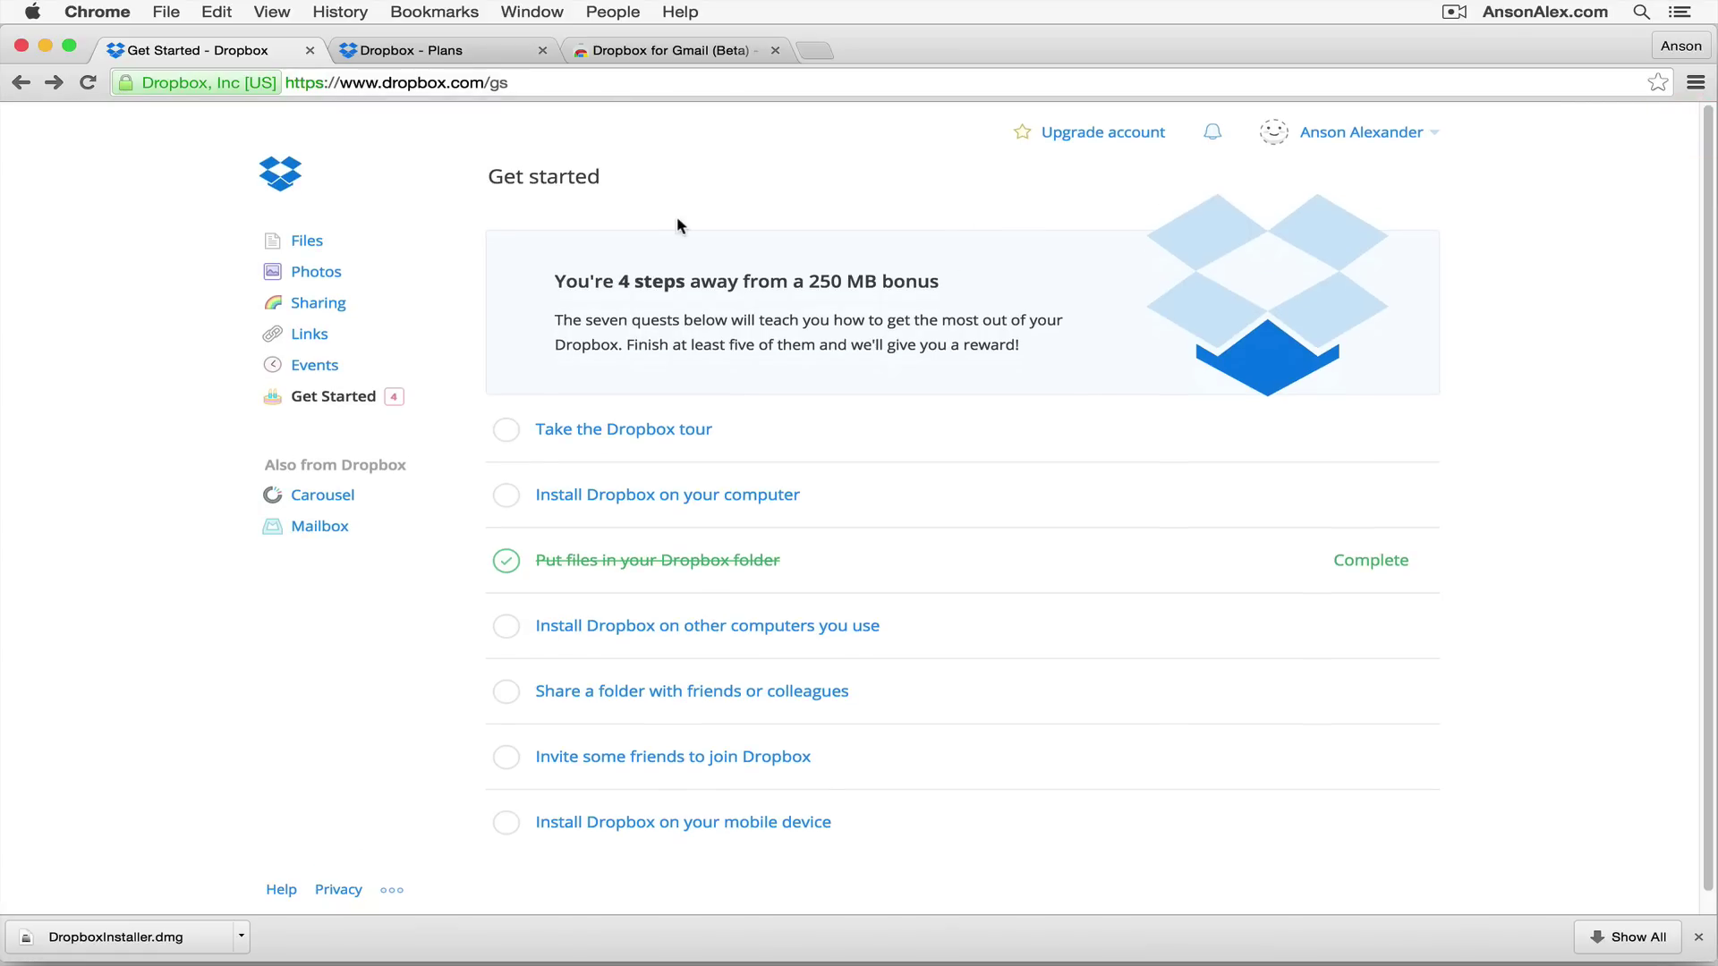
Step: Go to Files, close the downloads bar, and open the Upload to Dropbox dialog
left_click(313, 244)
left_click(1697, 938)
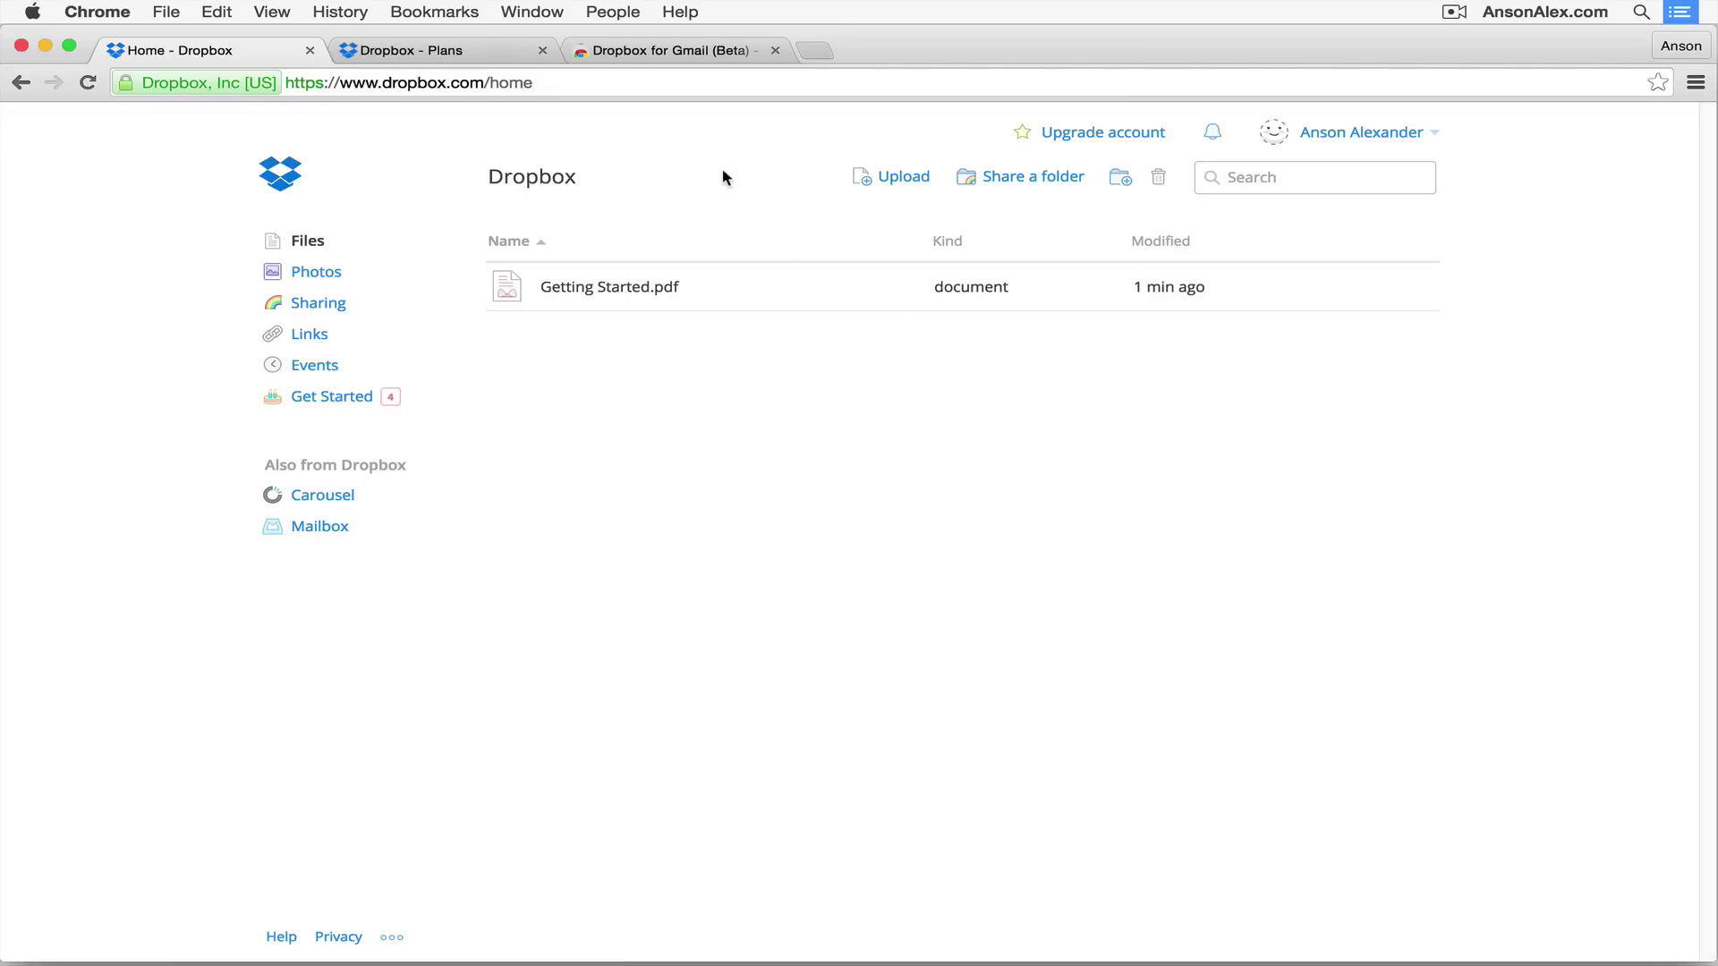
left_click(903, 177)
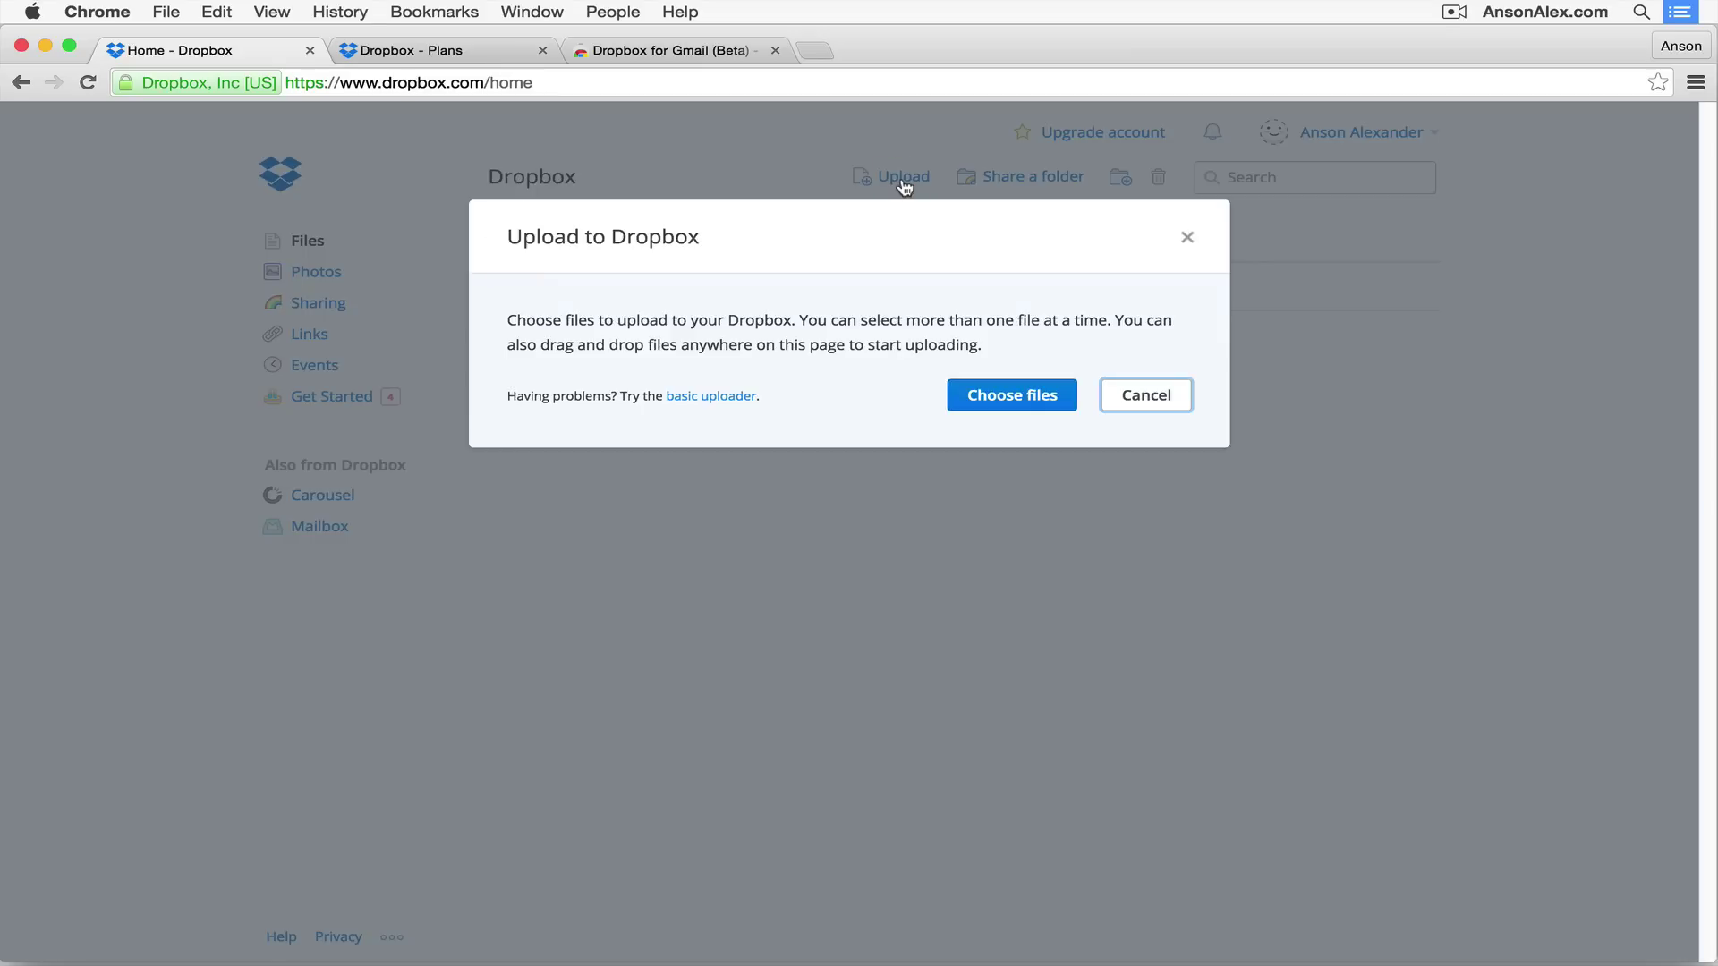
Step: Upload Anson.jpg (7.71 KB) from the Desktop and close the dialog once it completes
left_click(1058, 402)
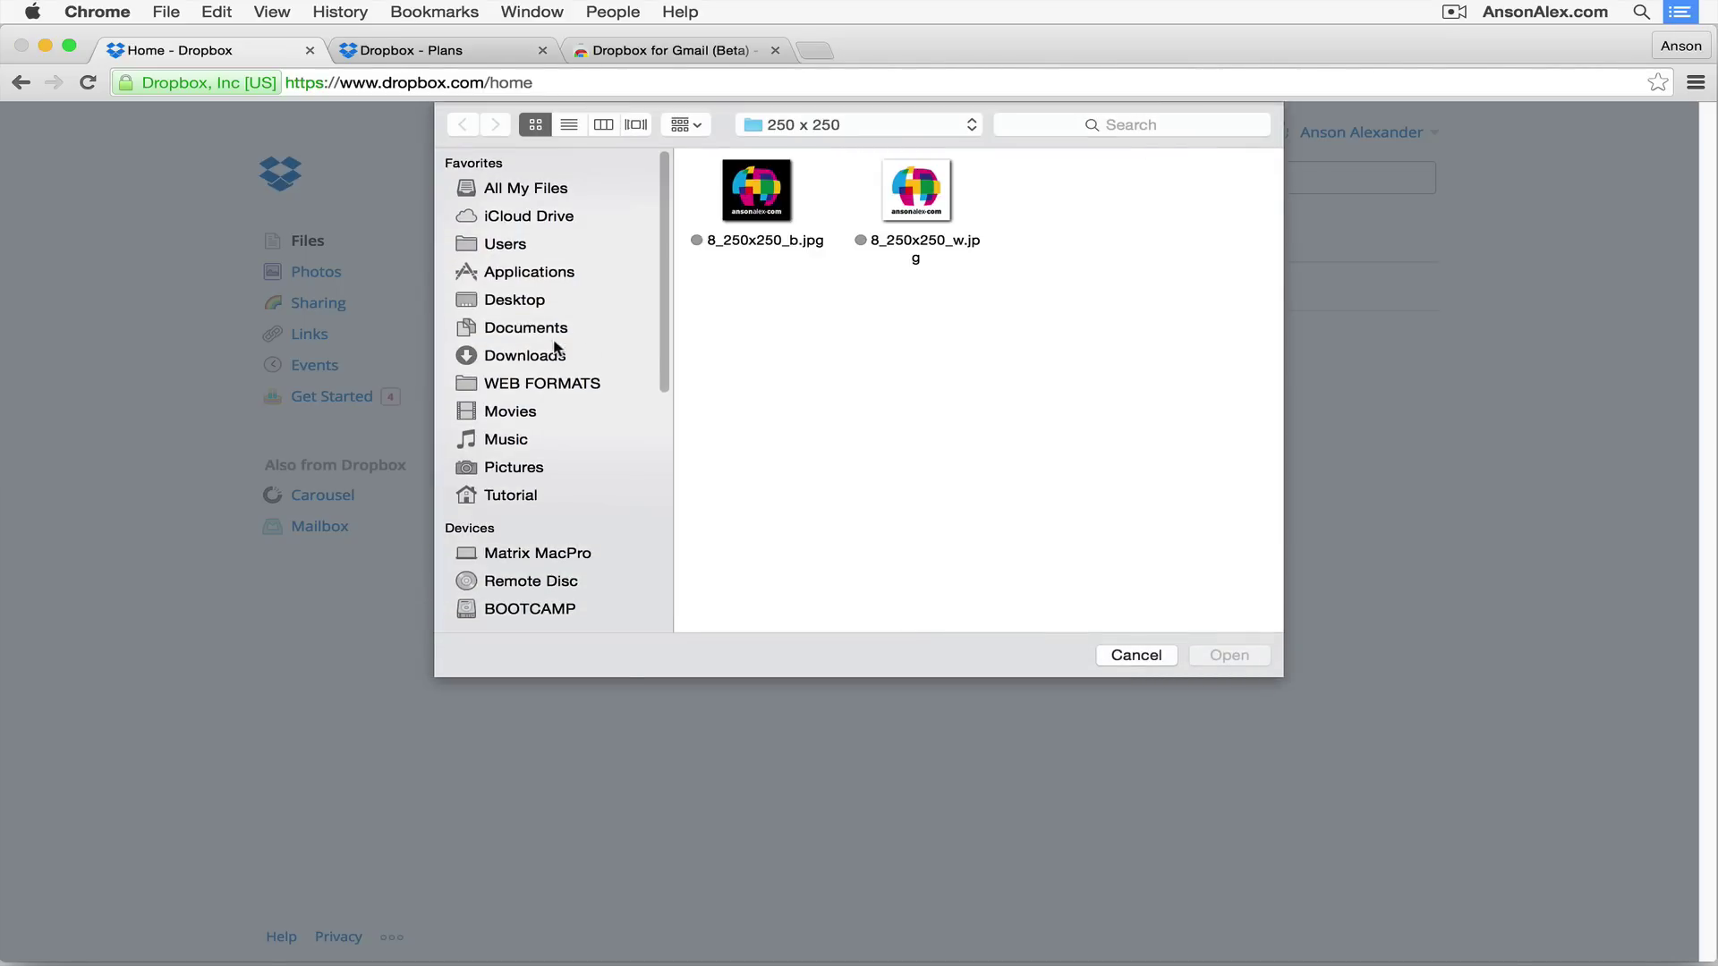
left_click(508, 300)
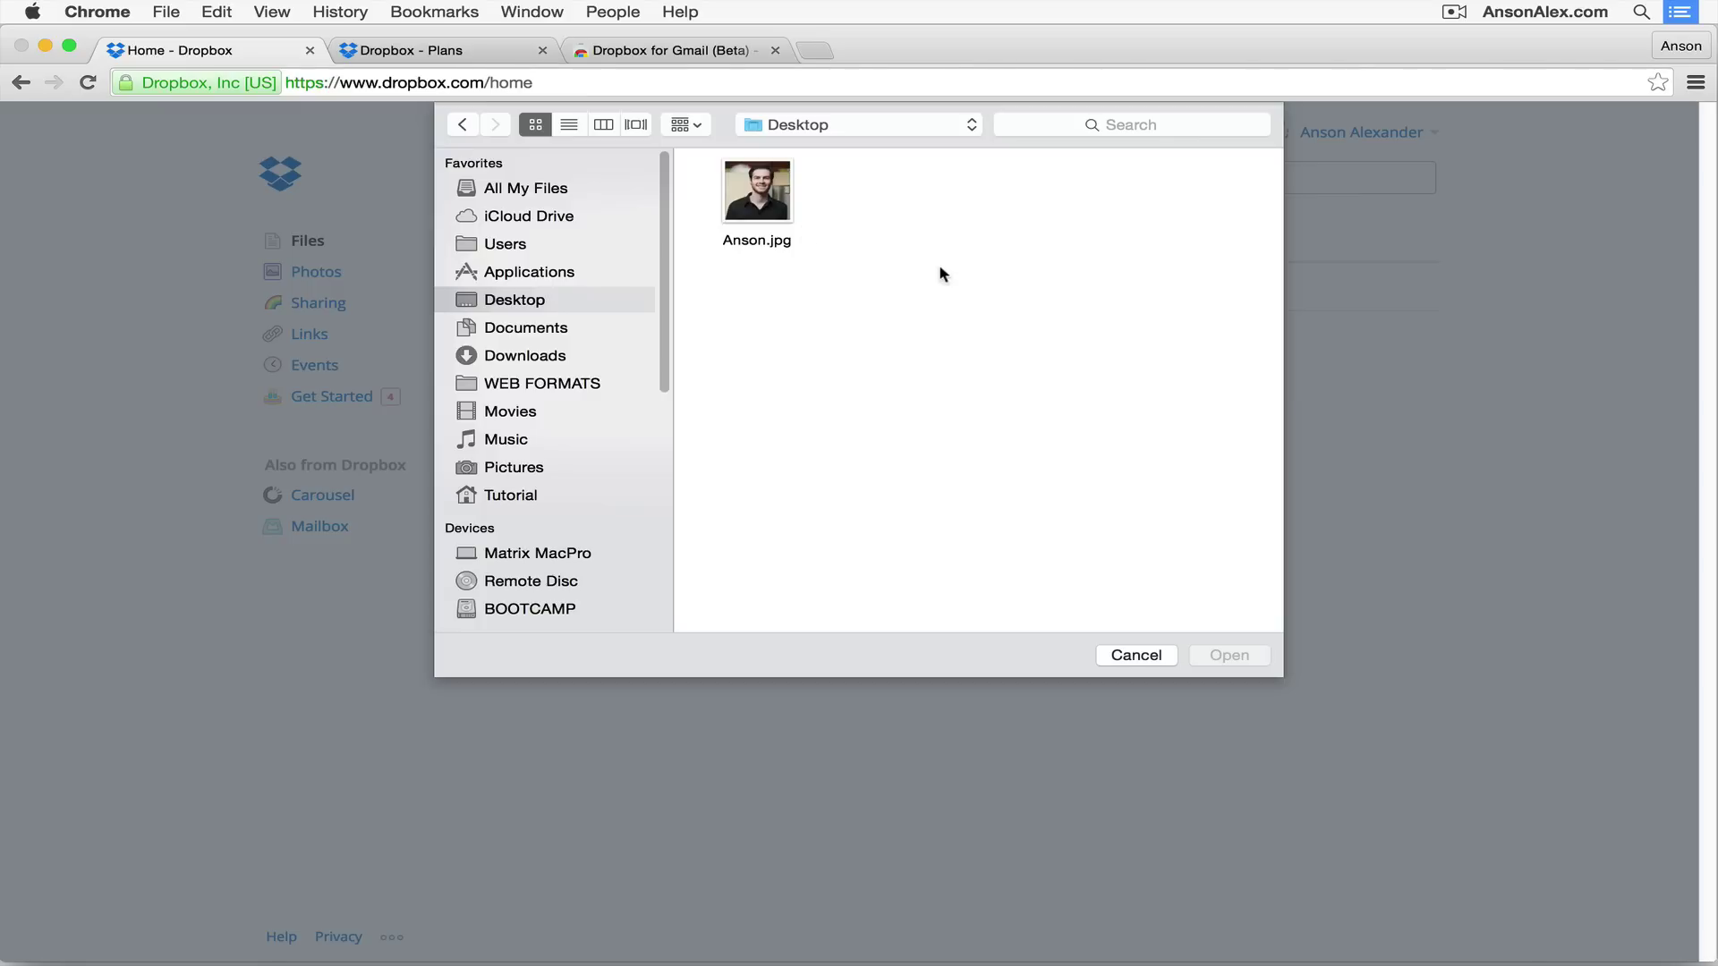
left_click(755, 201)
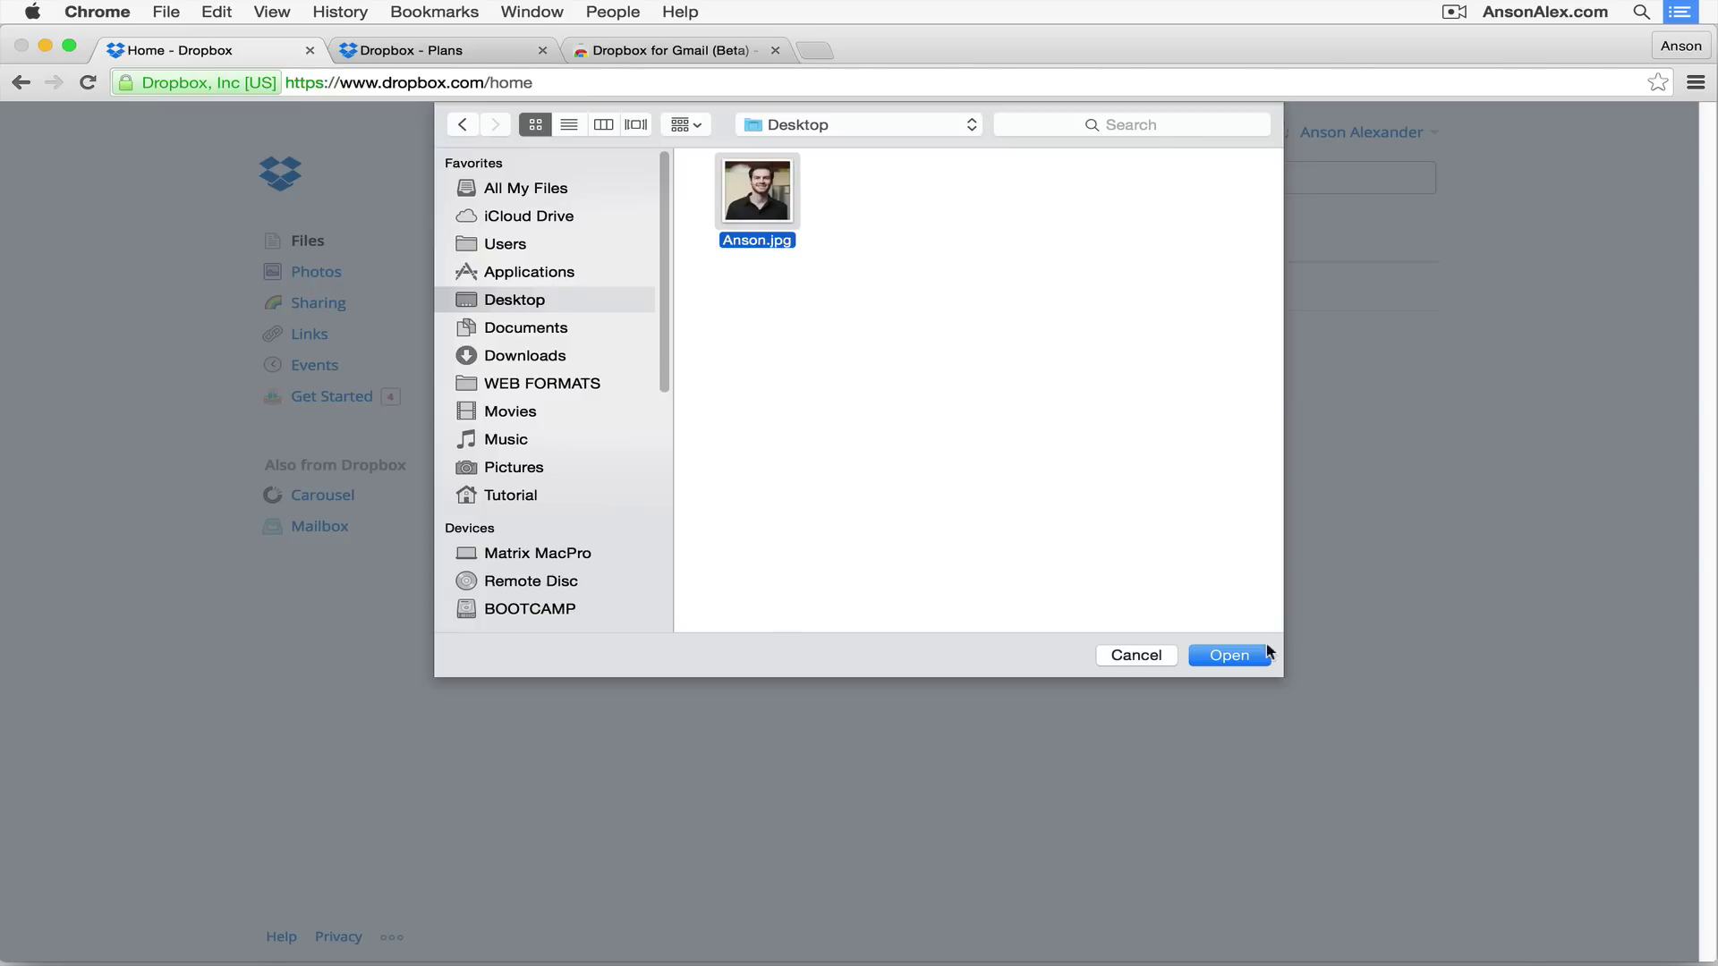
left_click(1264, 656)
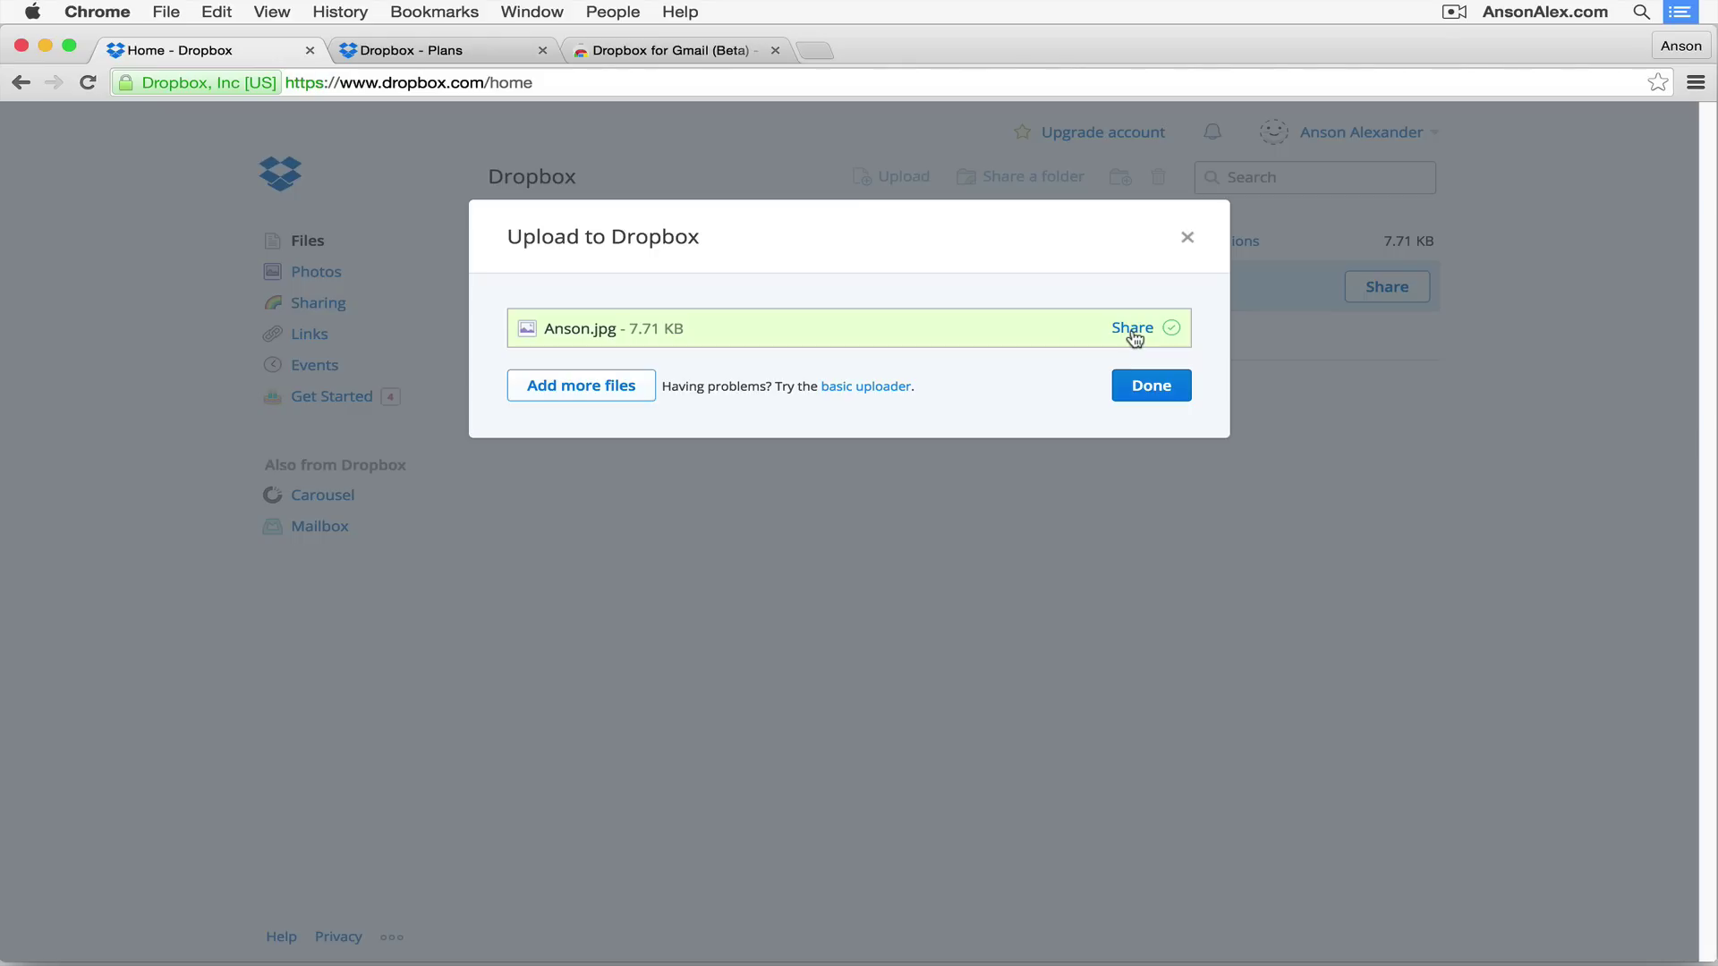
left_click(1171, 386)
left_click(687, 443)
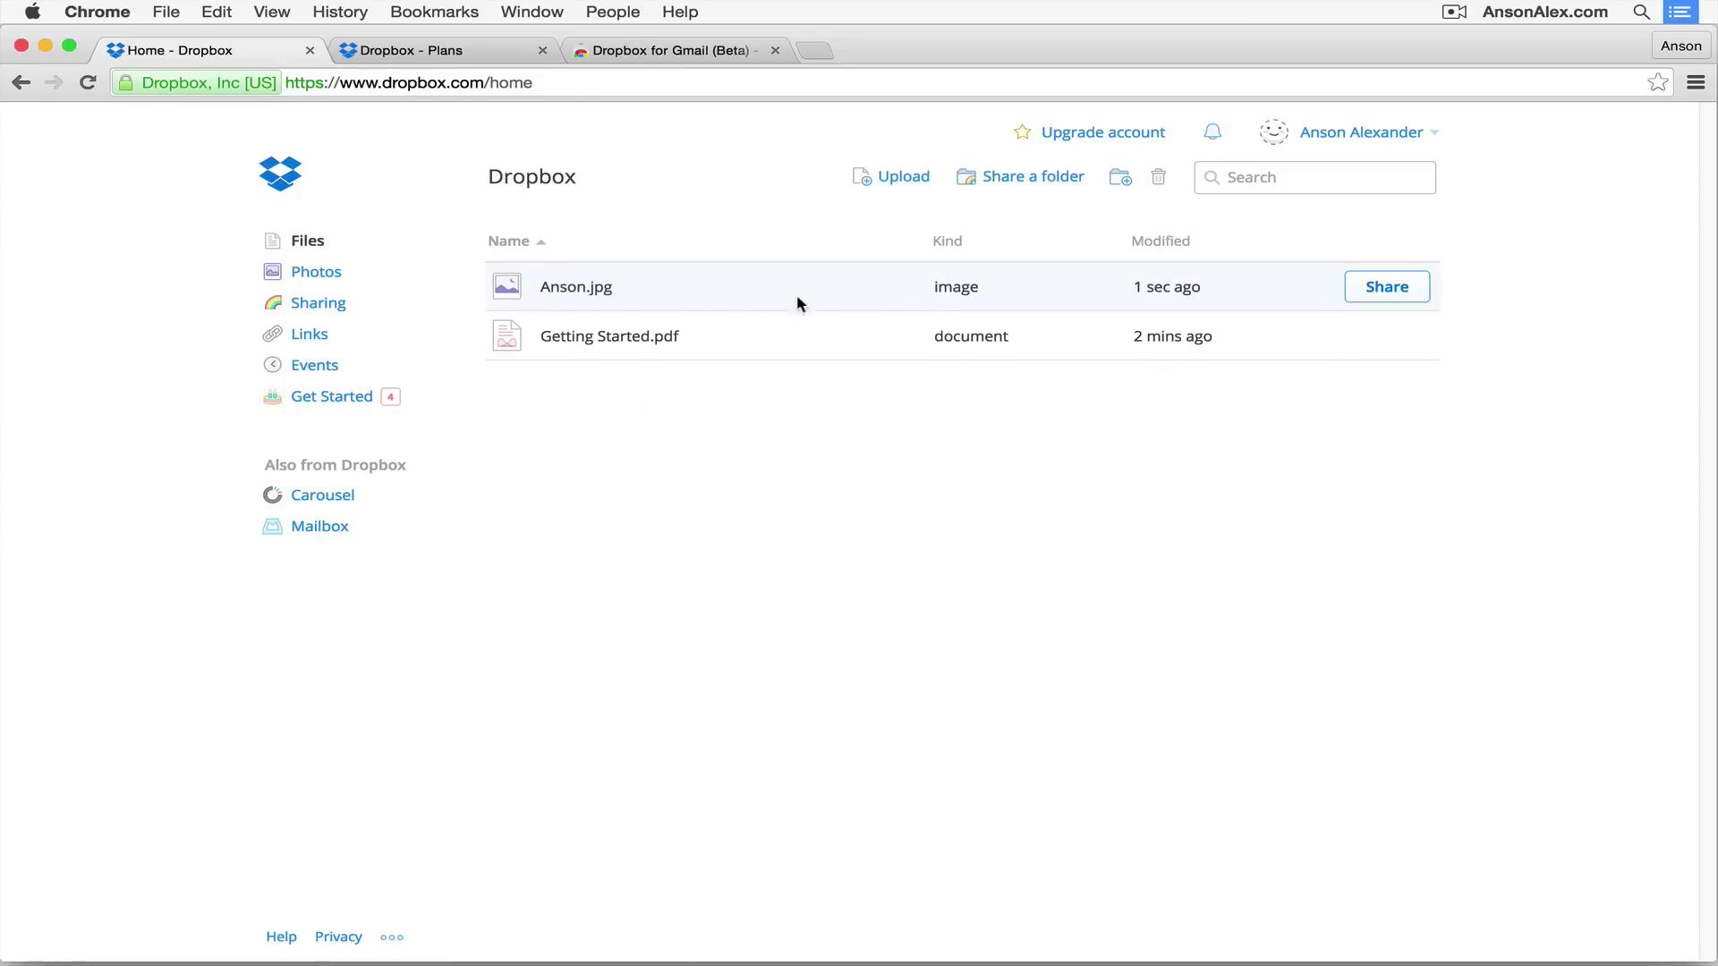
left_click(508, 286)
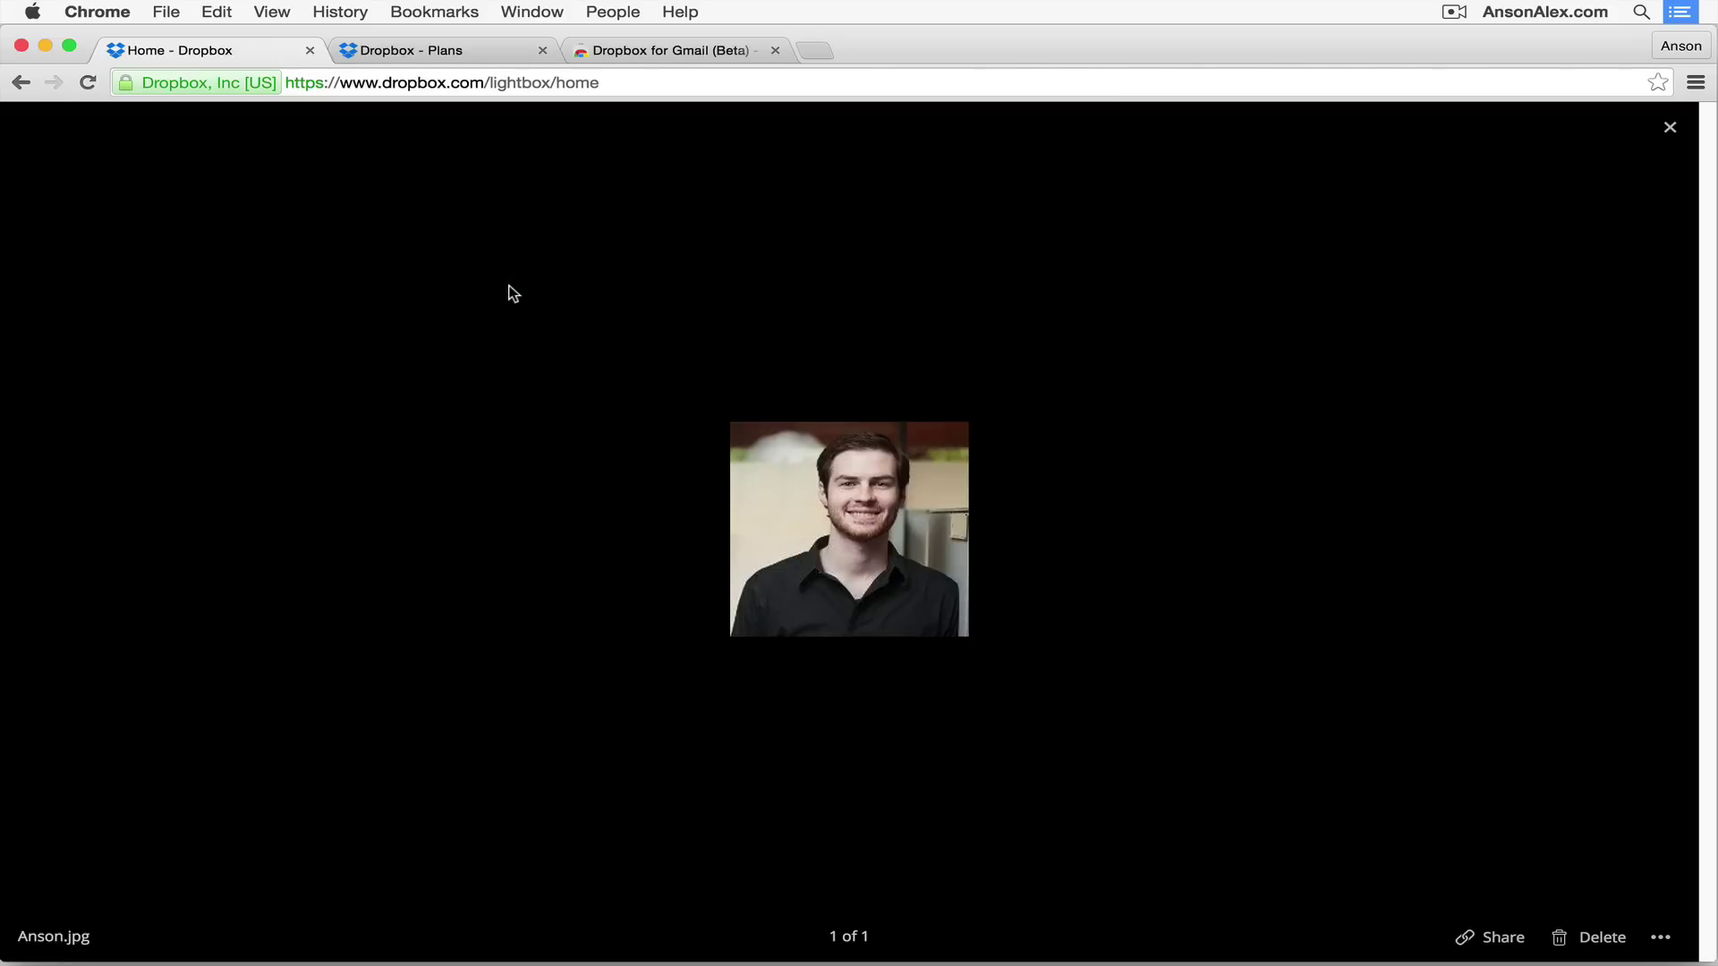
left_click(1670, 129)
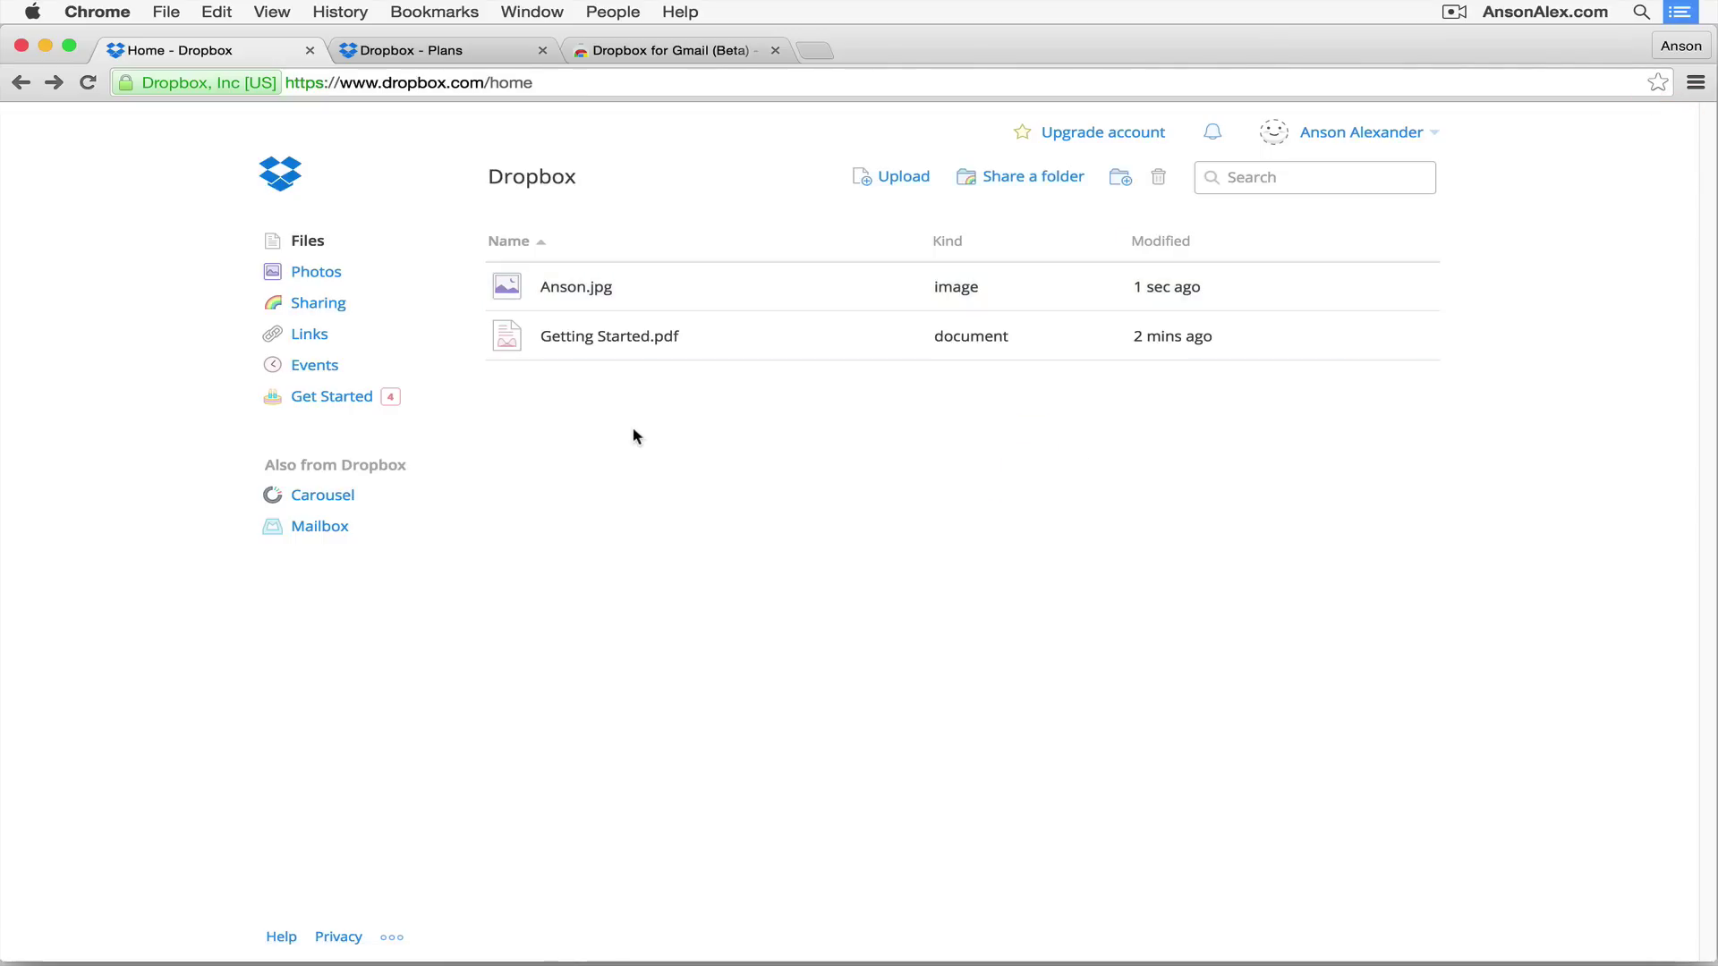
left_click(694, 279)
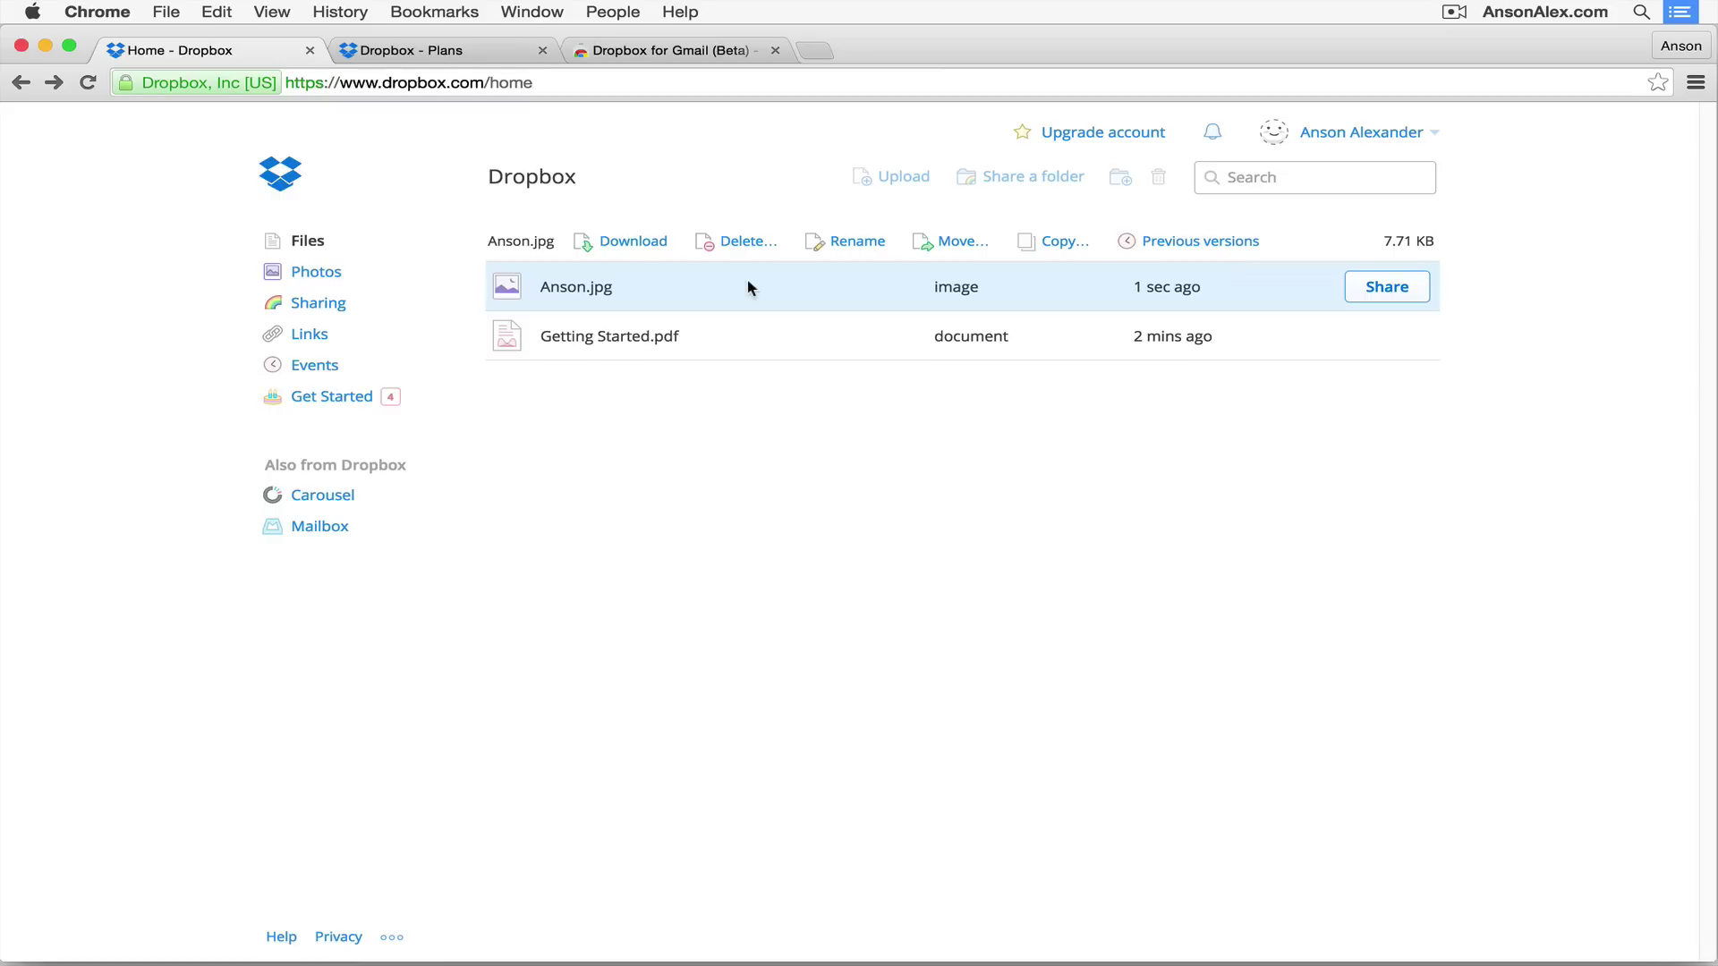
right_click(690, 287)
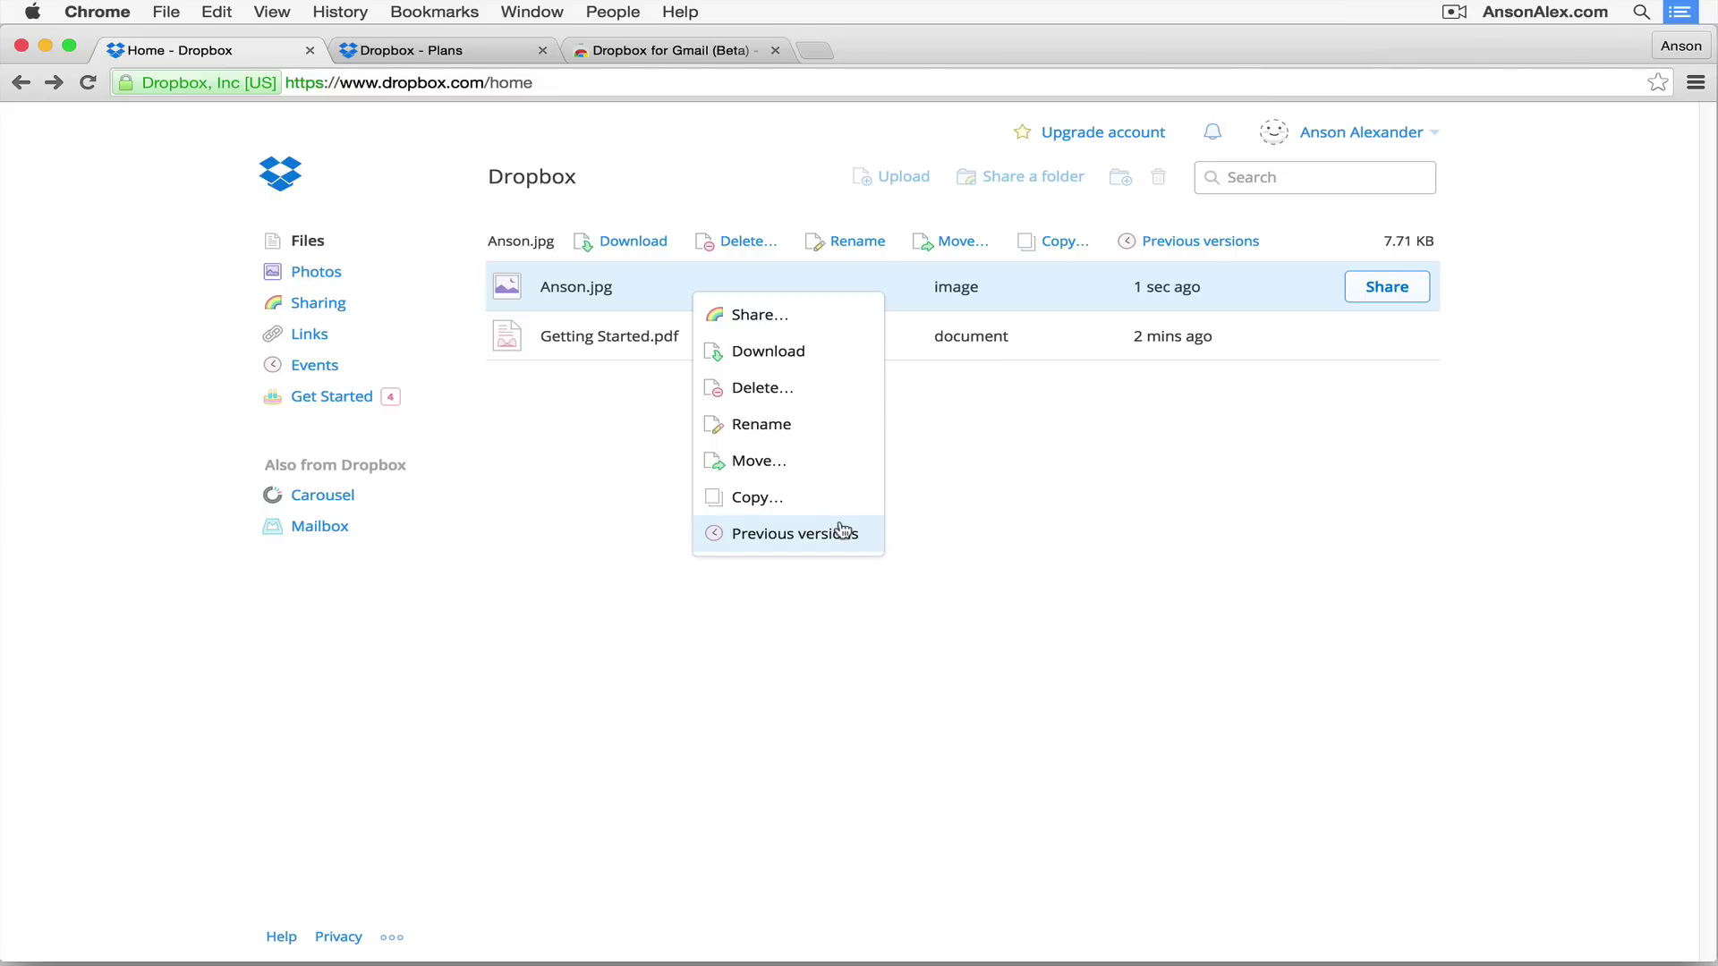
left_click(959, 467)
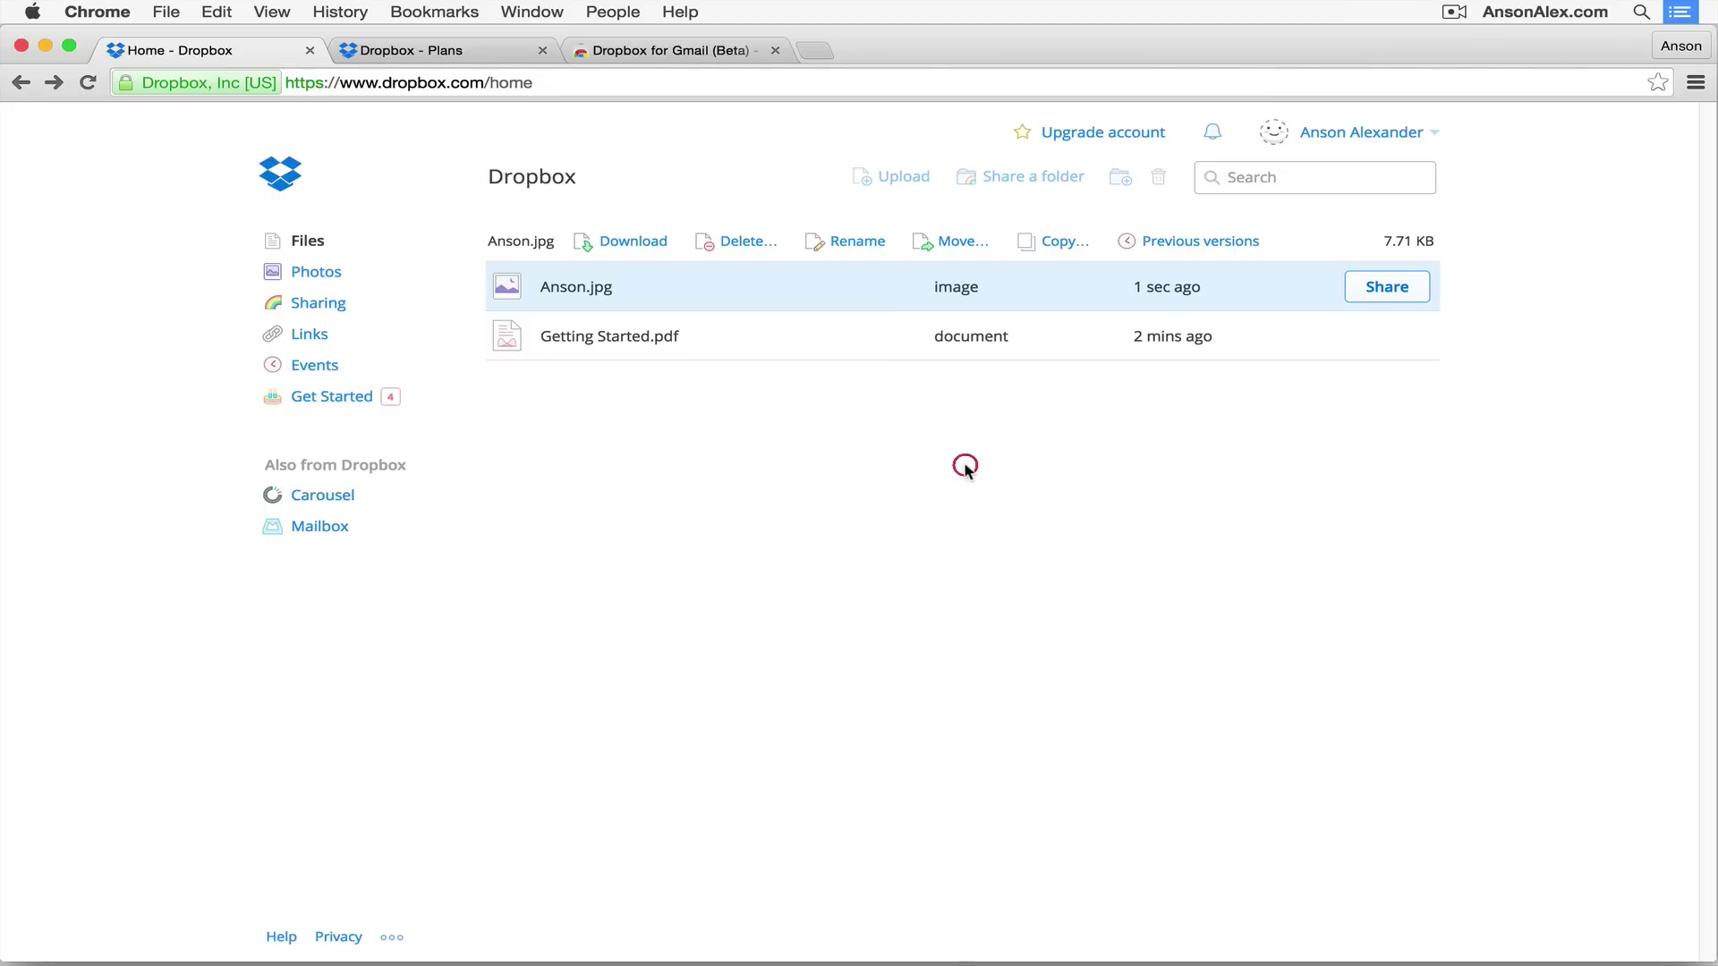
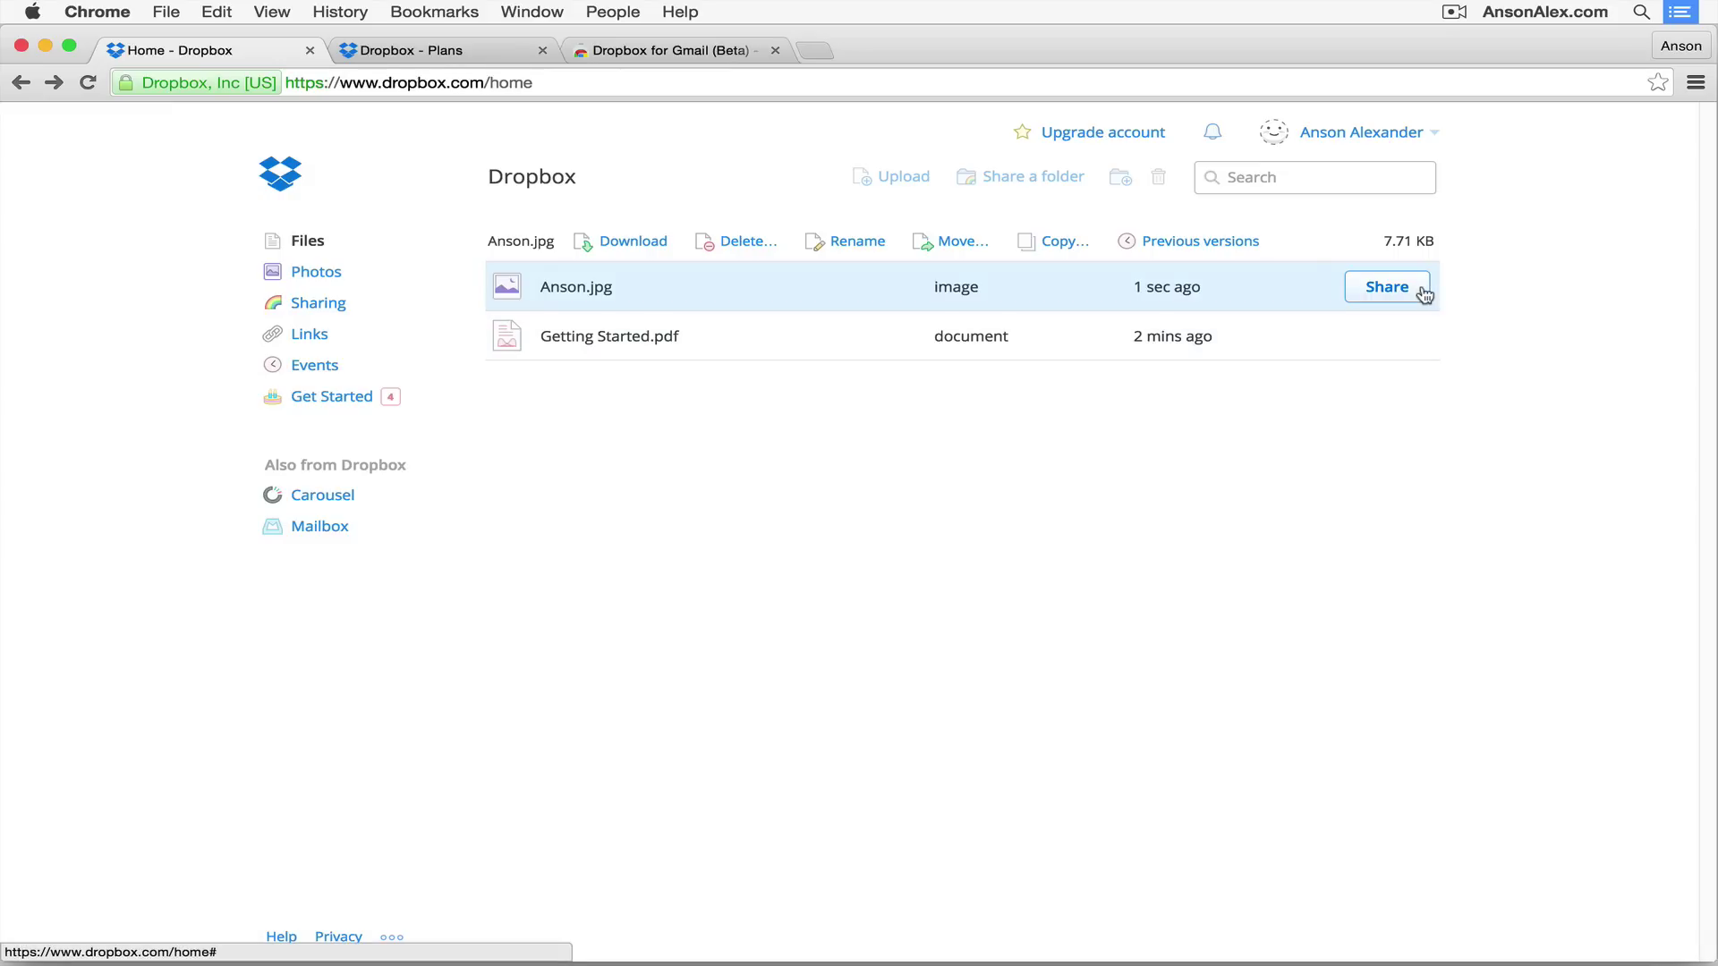
Step: Start sharing Anson.jpg and send the account verification email, then dismiss the prompt
right_click(831, 275)
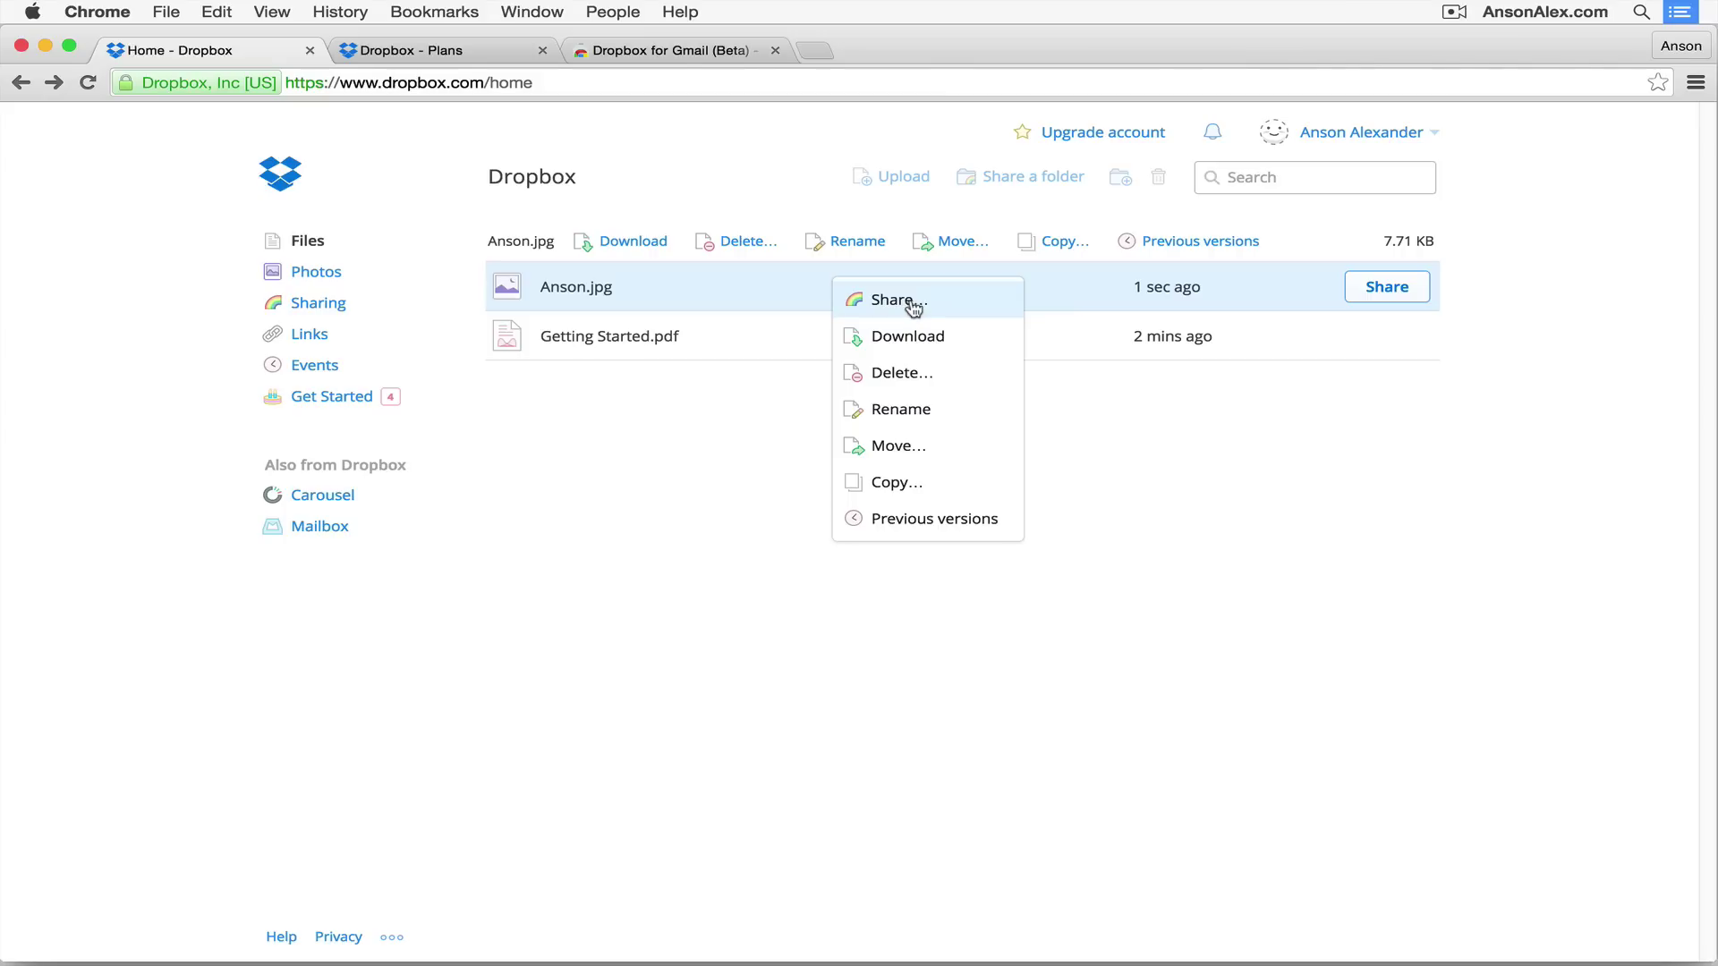
left_click(921, 300)
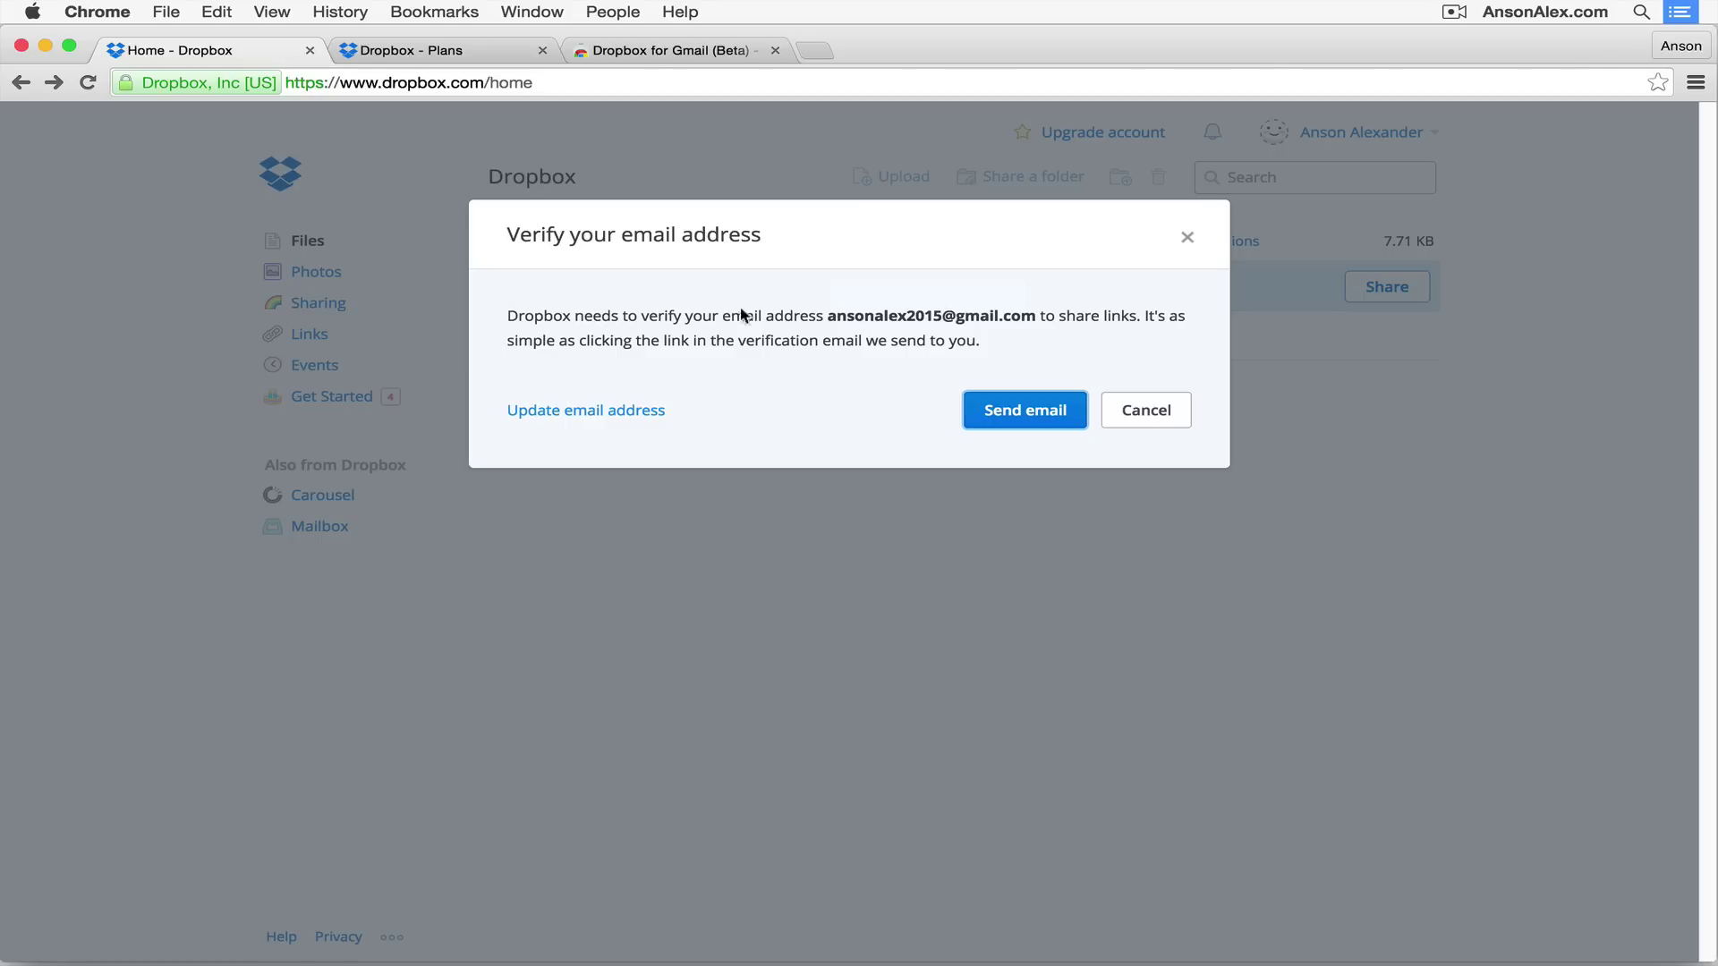
left_click(1027, 413)
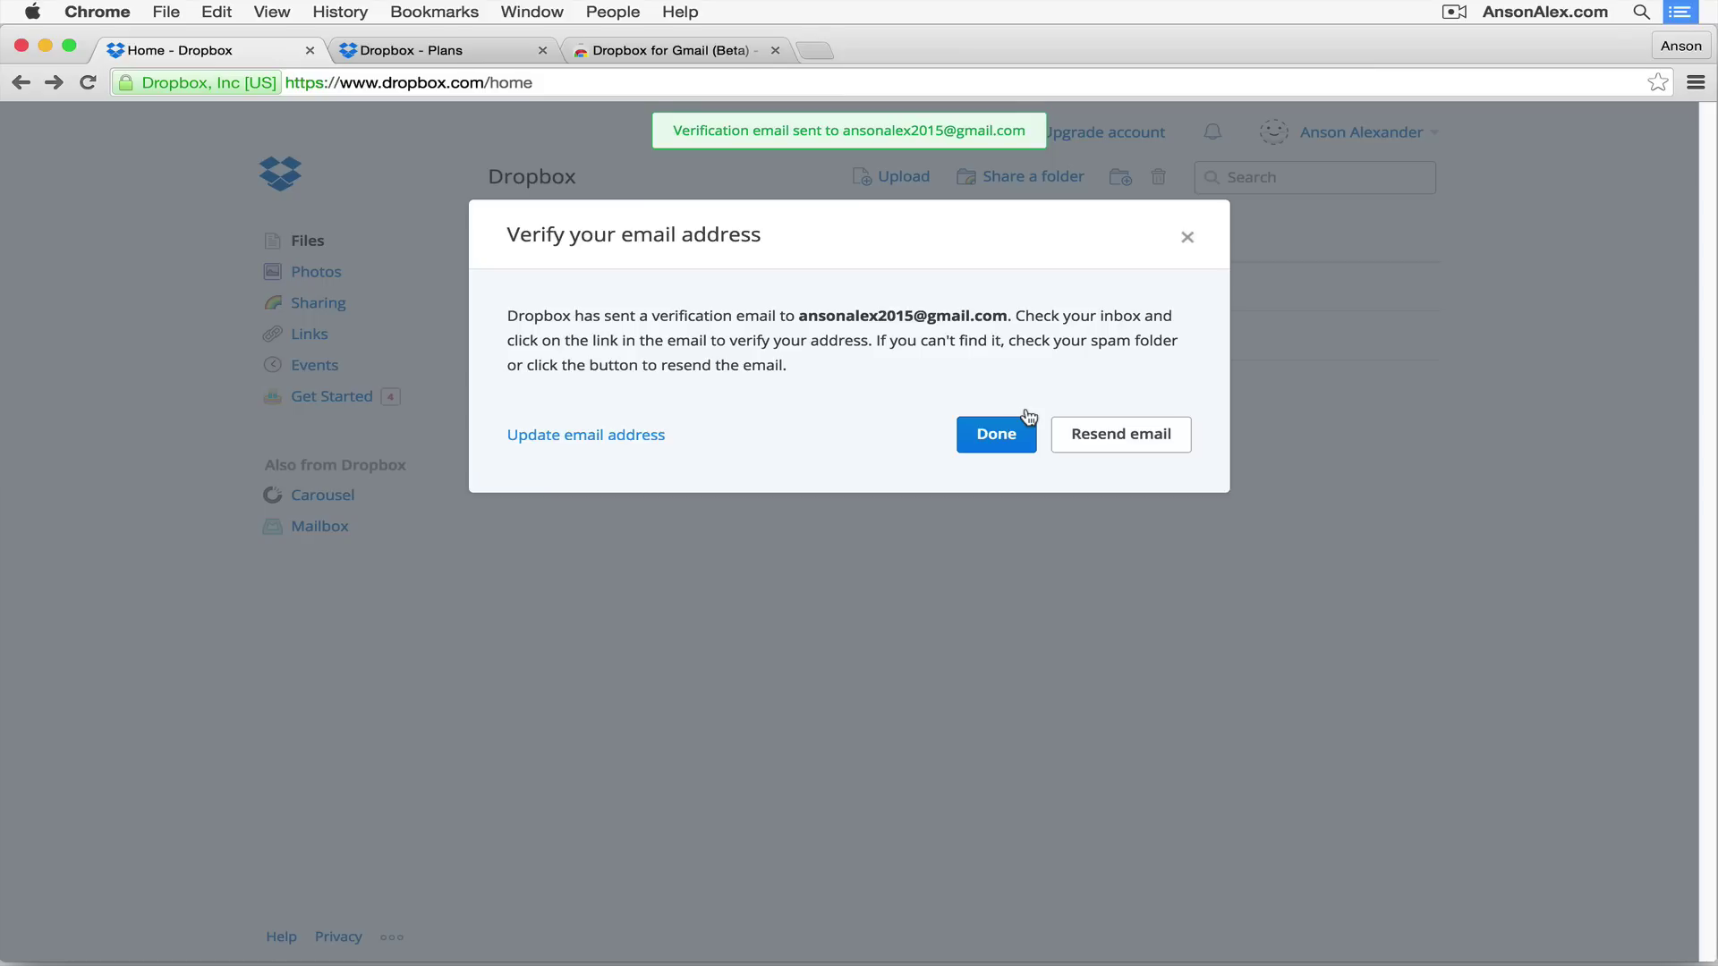
left_click(1027, 420)
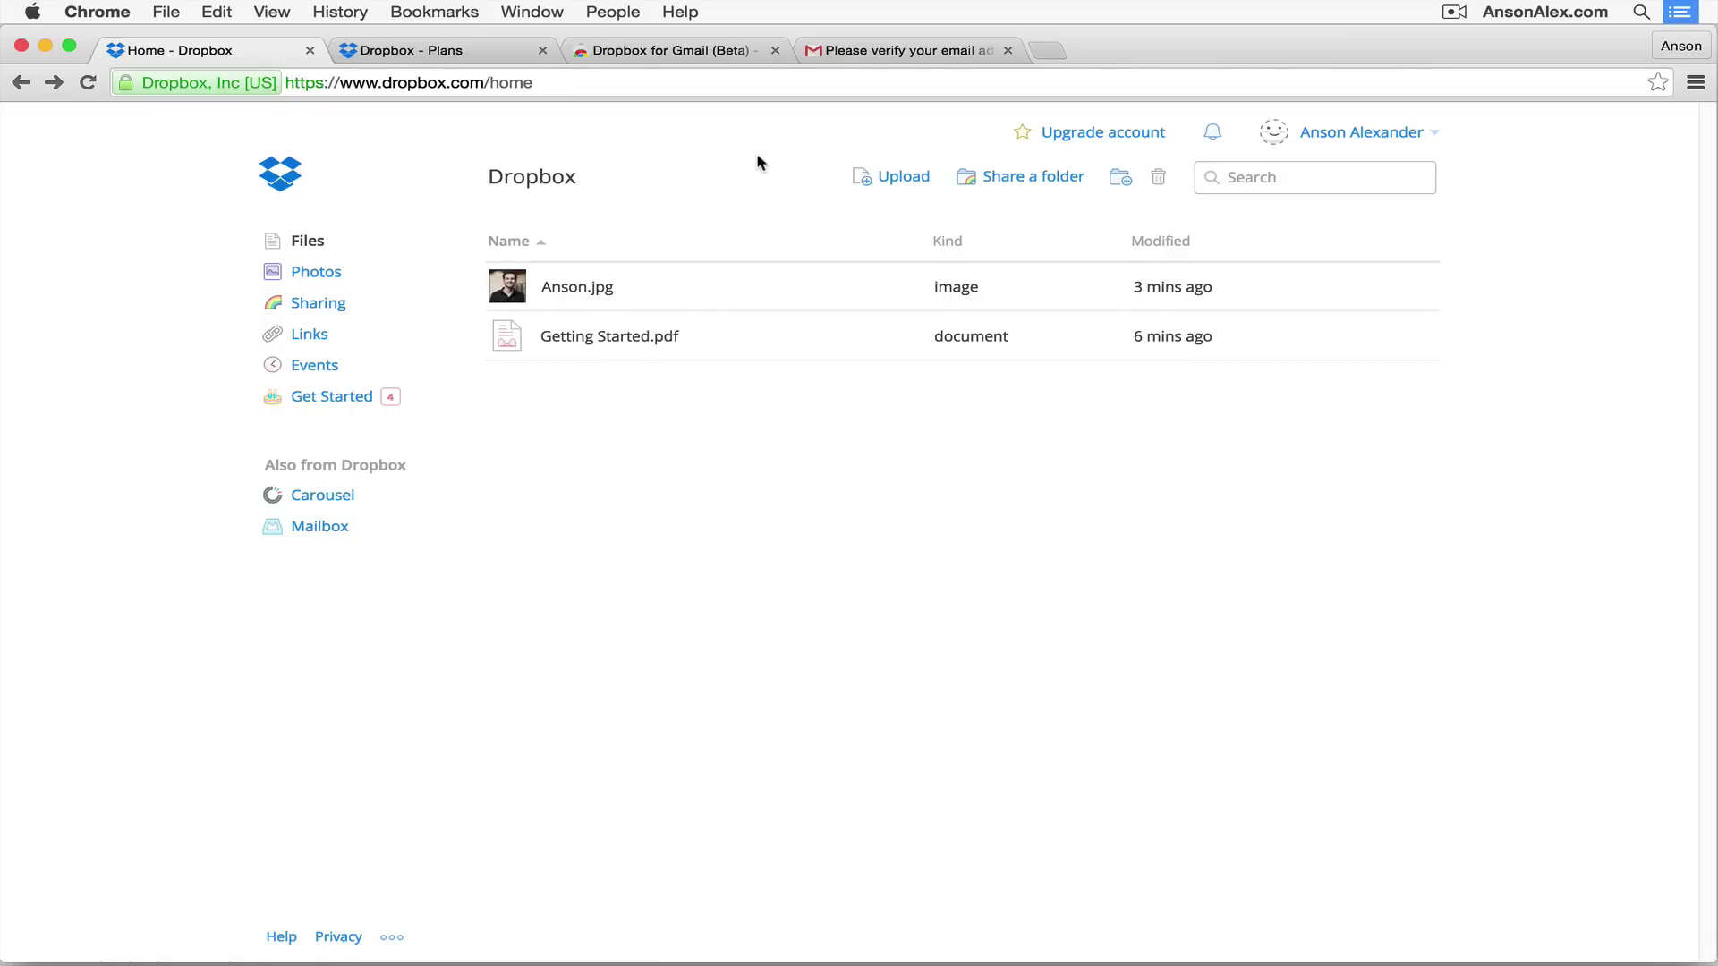
Step: Generate an anyone-with-link share link for Anson.jpg and copy its URL
mouse_move(763, 281)
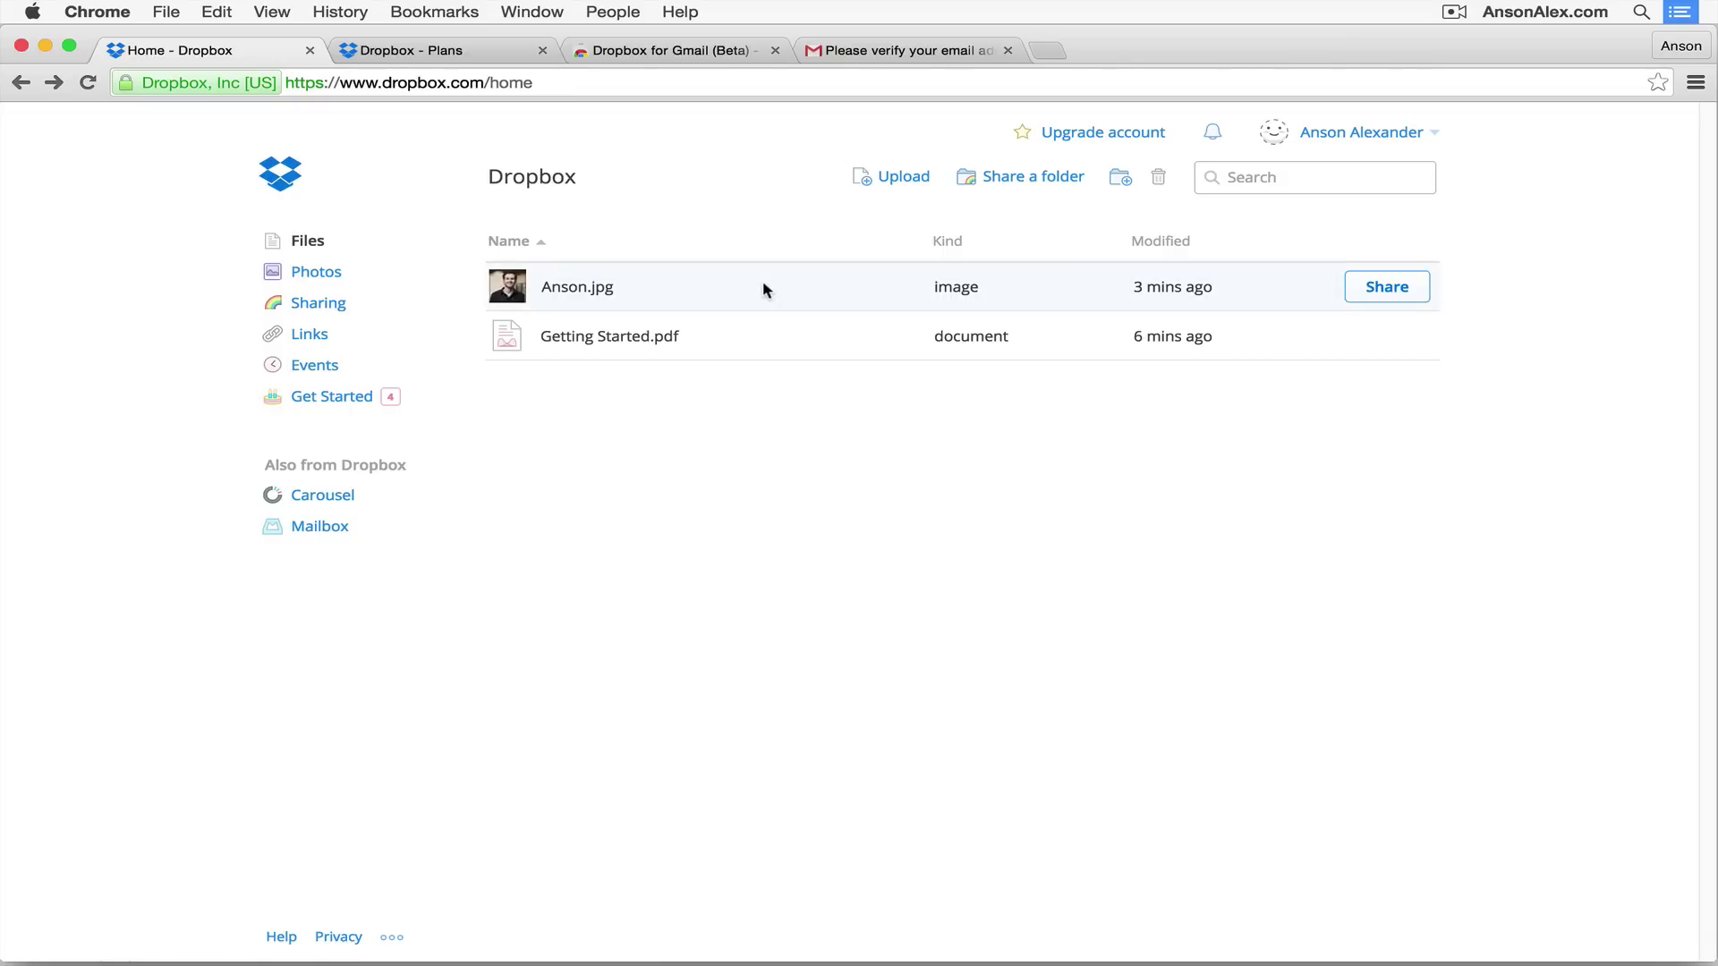
left_click(1363, 287)
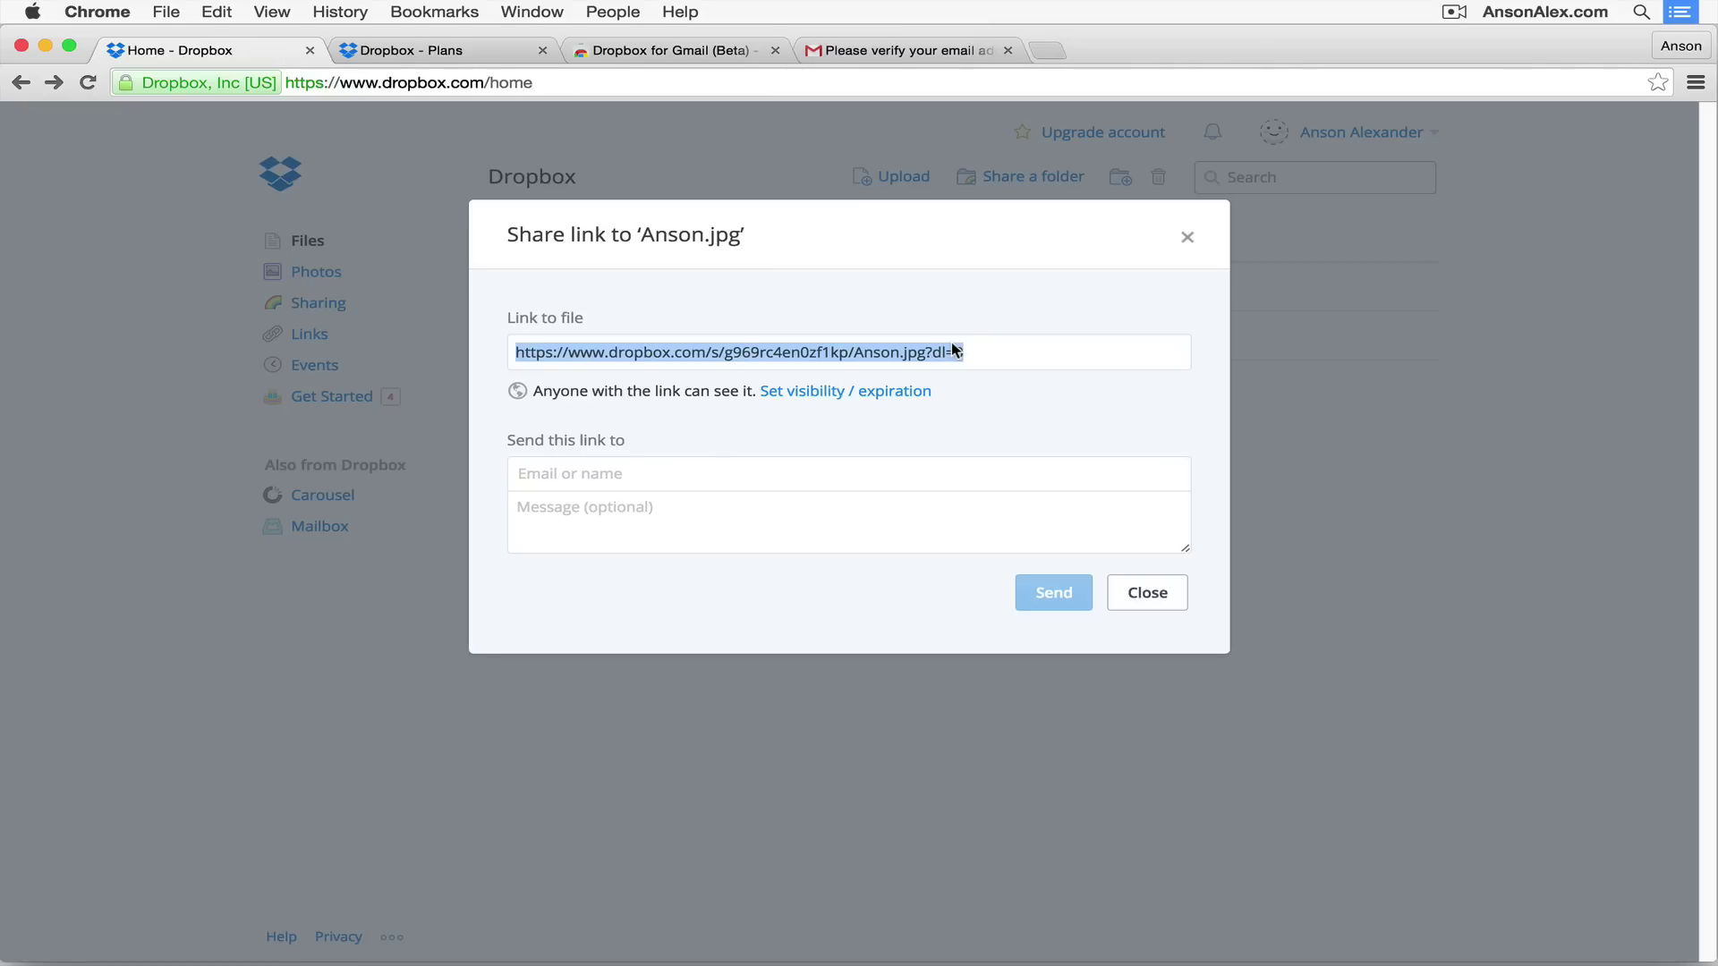
left_click(1001, 409)
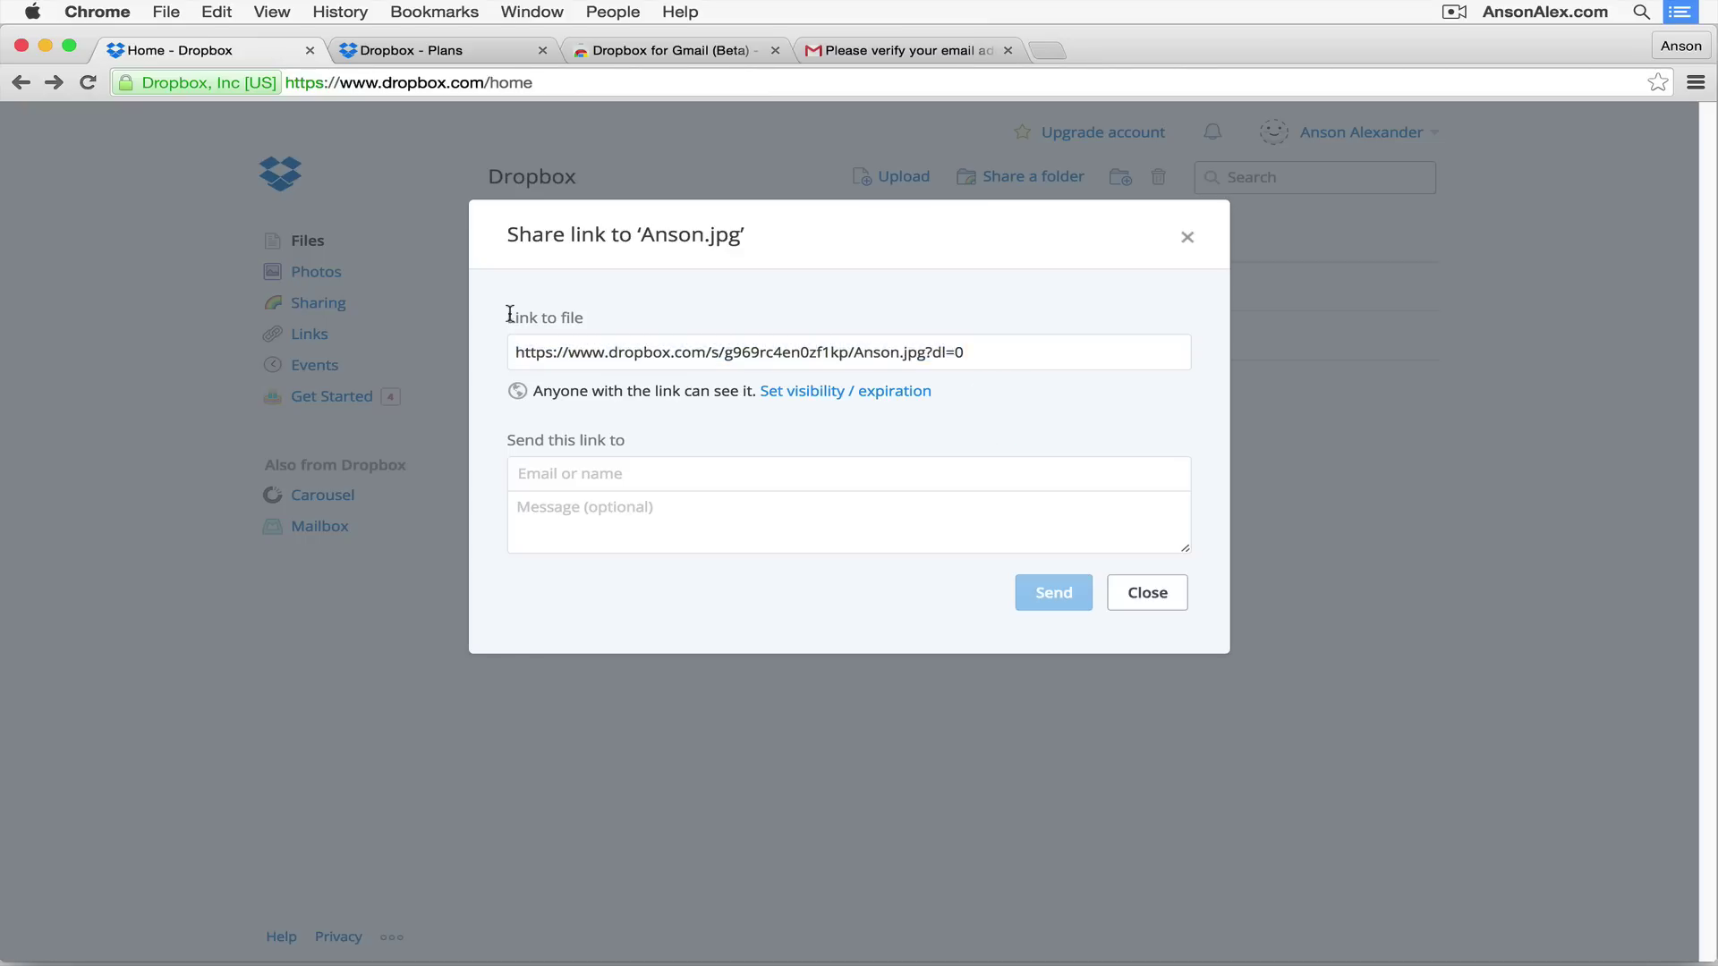
left_click(942, 355)
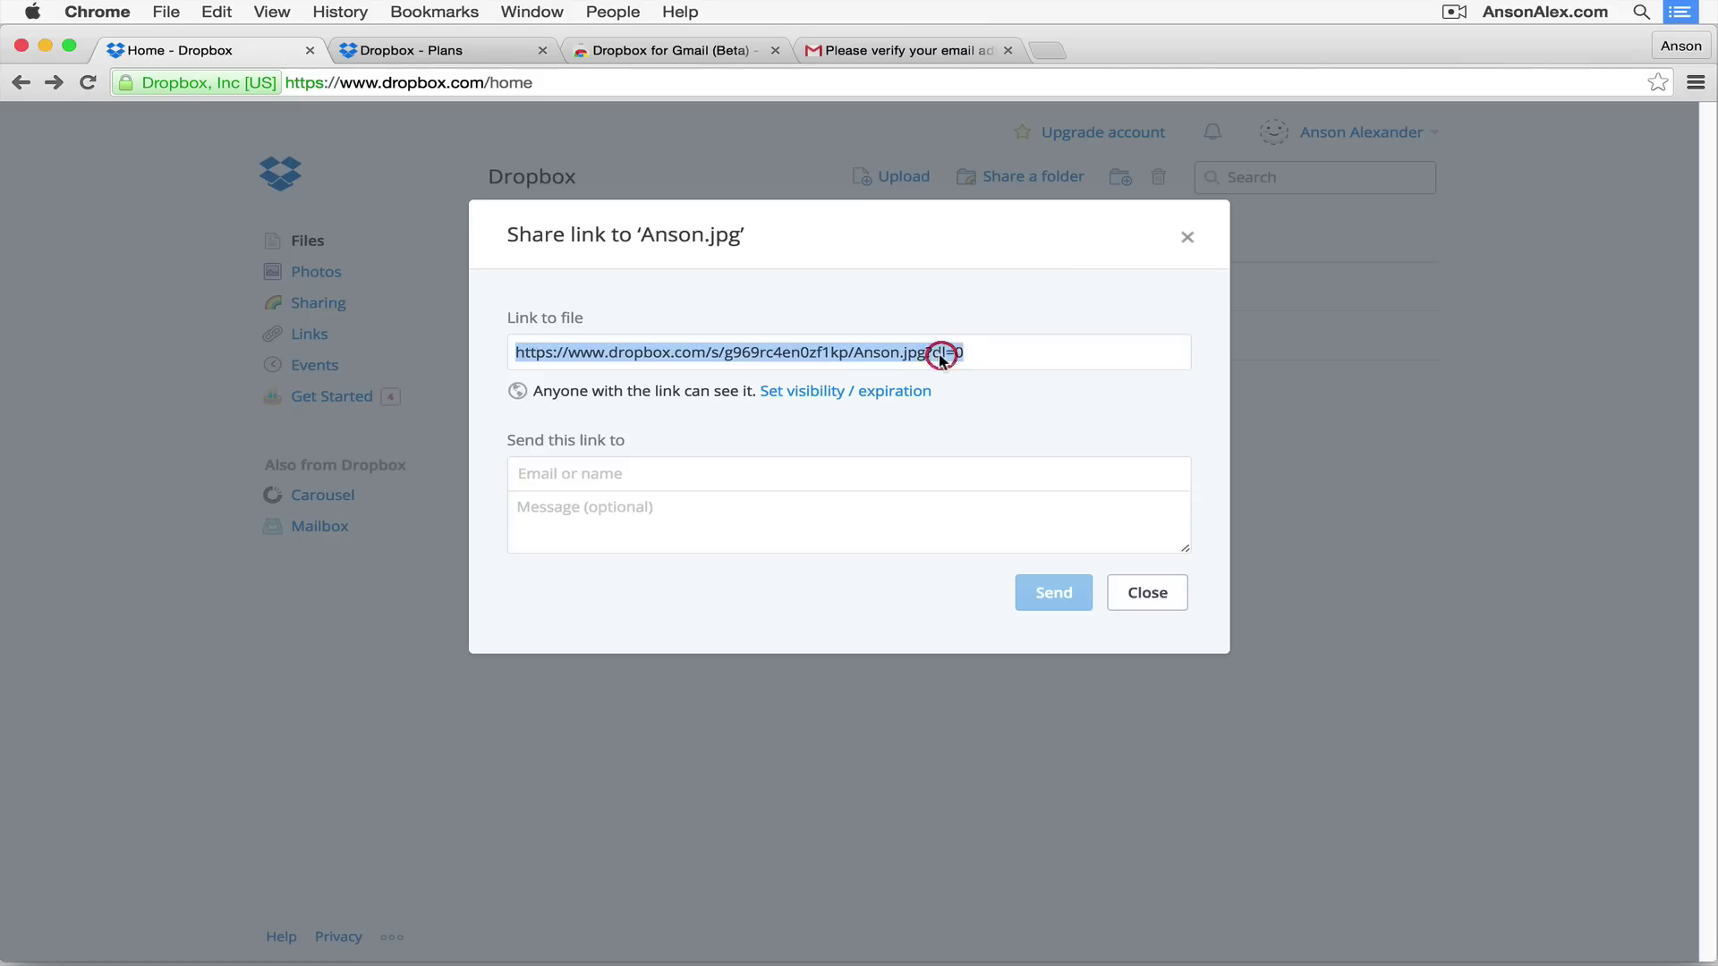
right_click(703, 352)
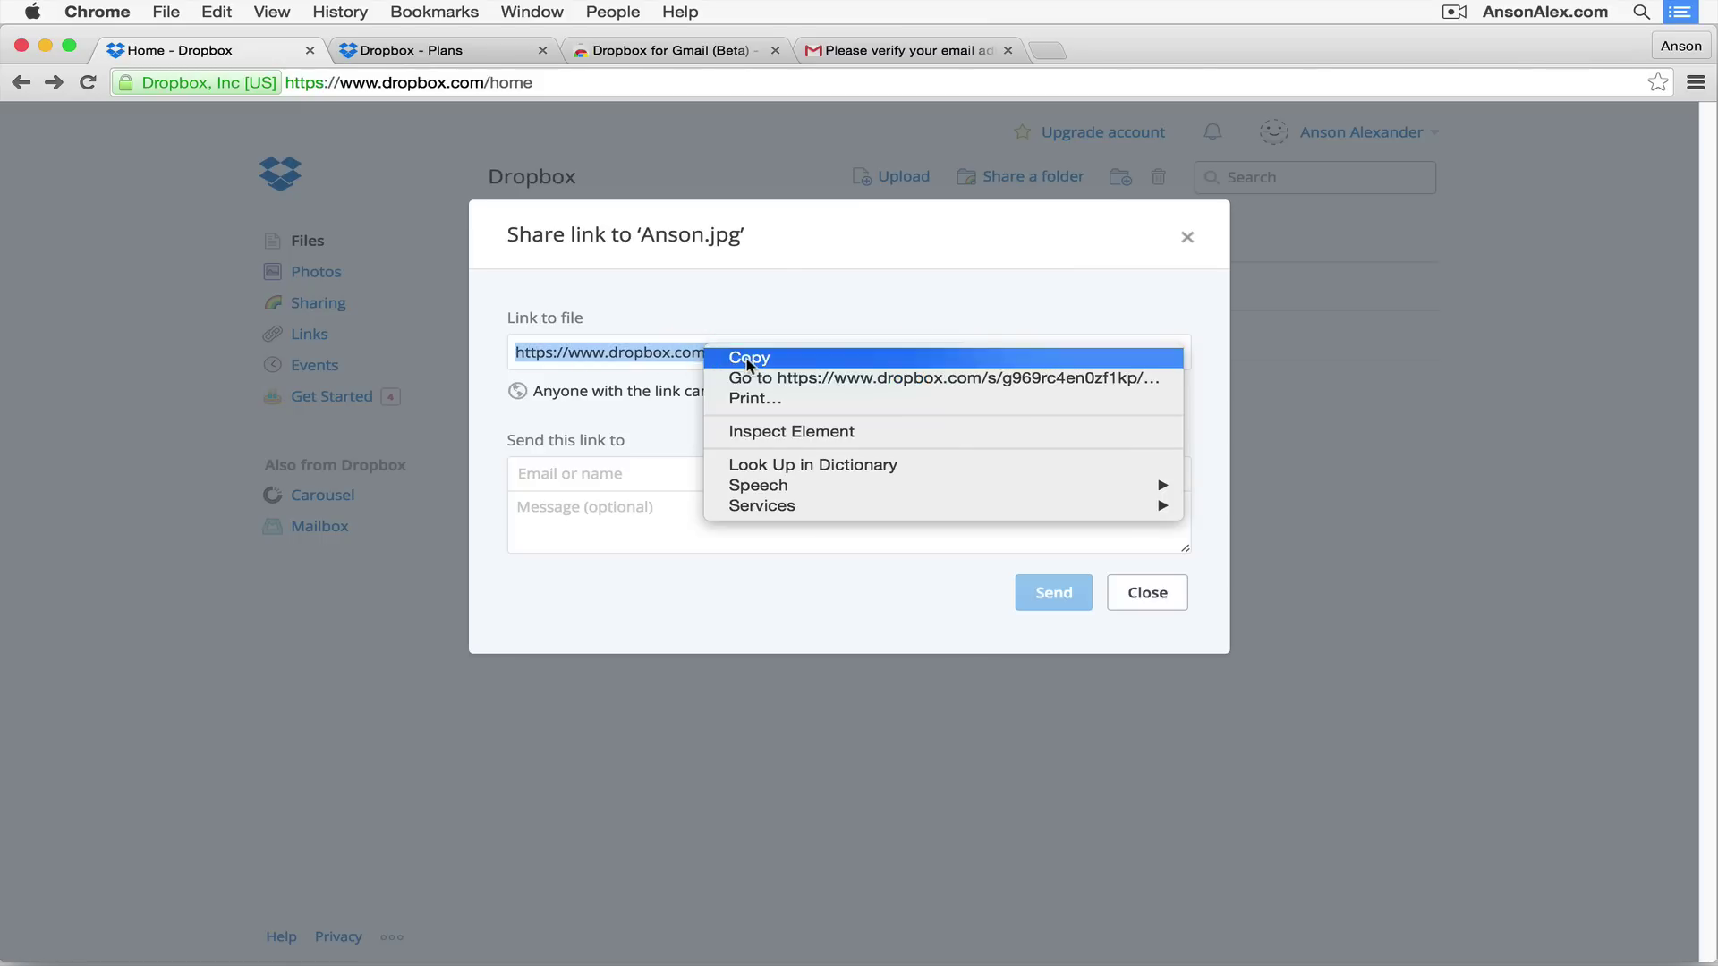
left_click(721, 357)
left_click(1027, 402)
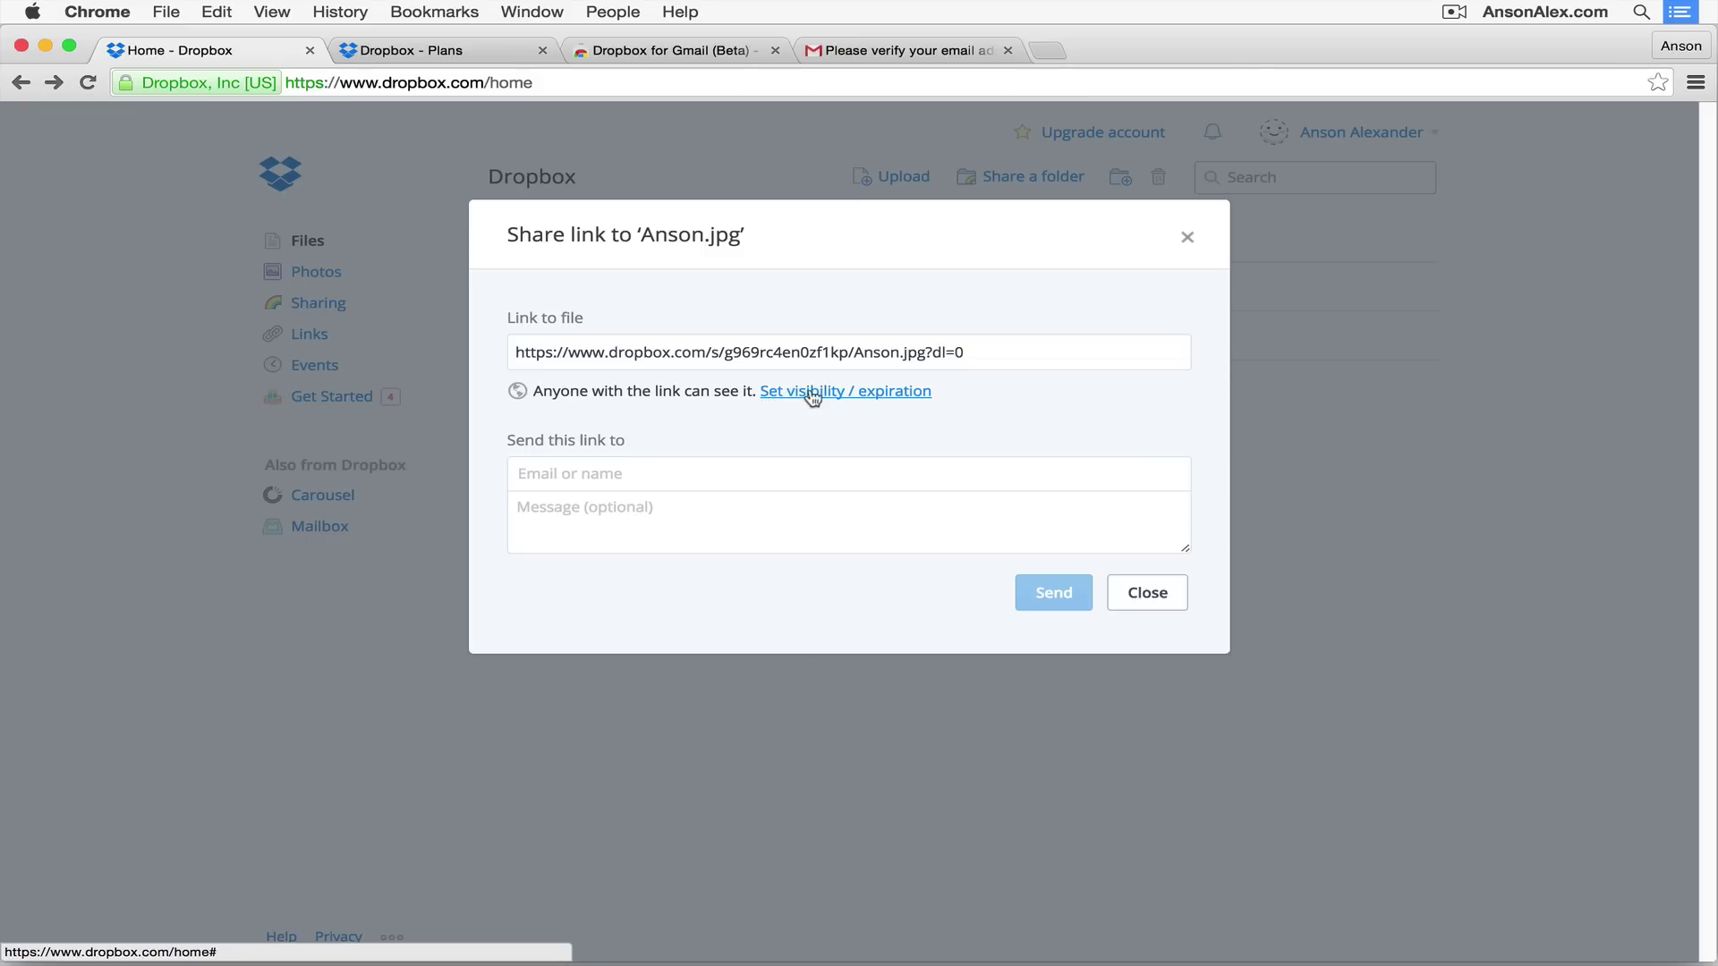
left_click(883, 393)
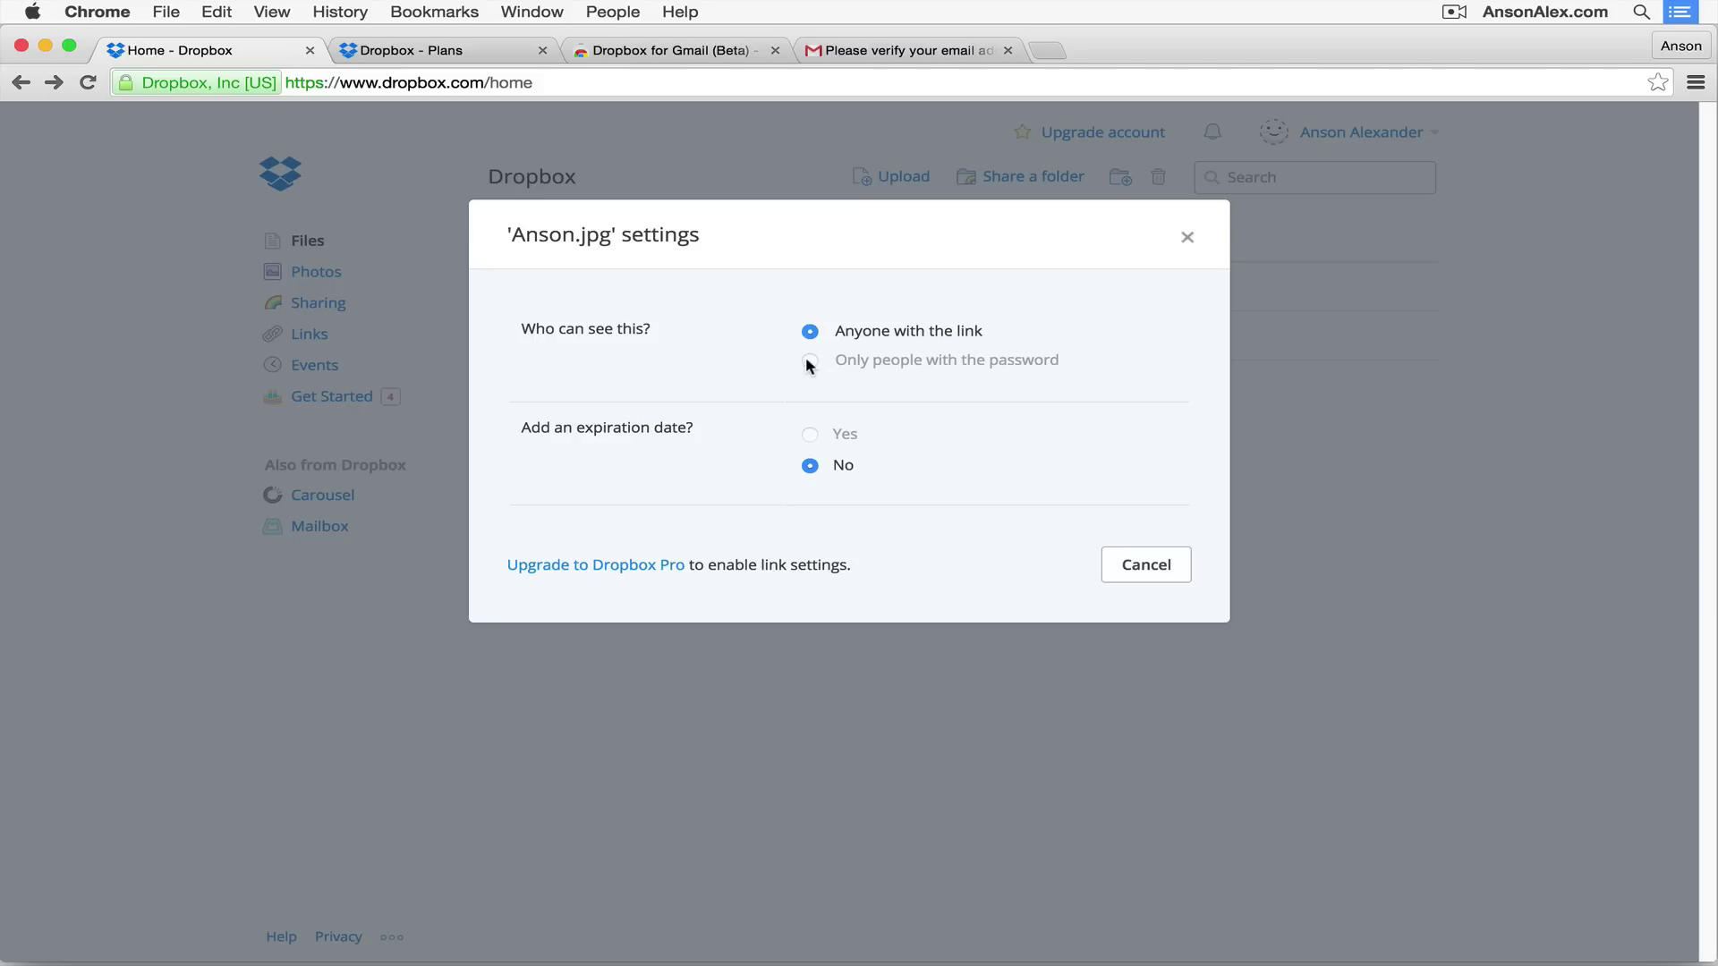
left_click(1156, 564)
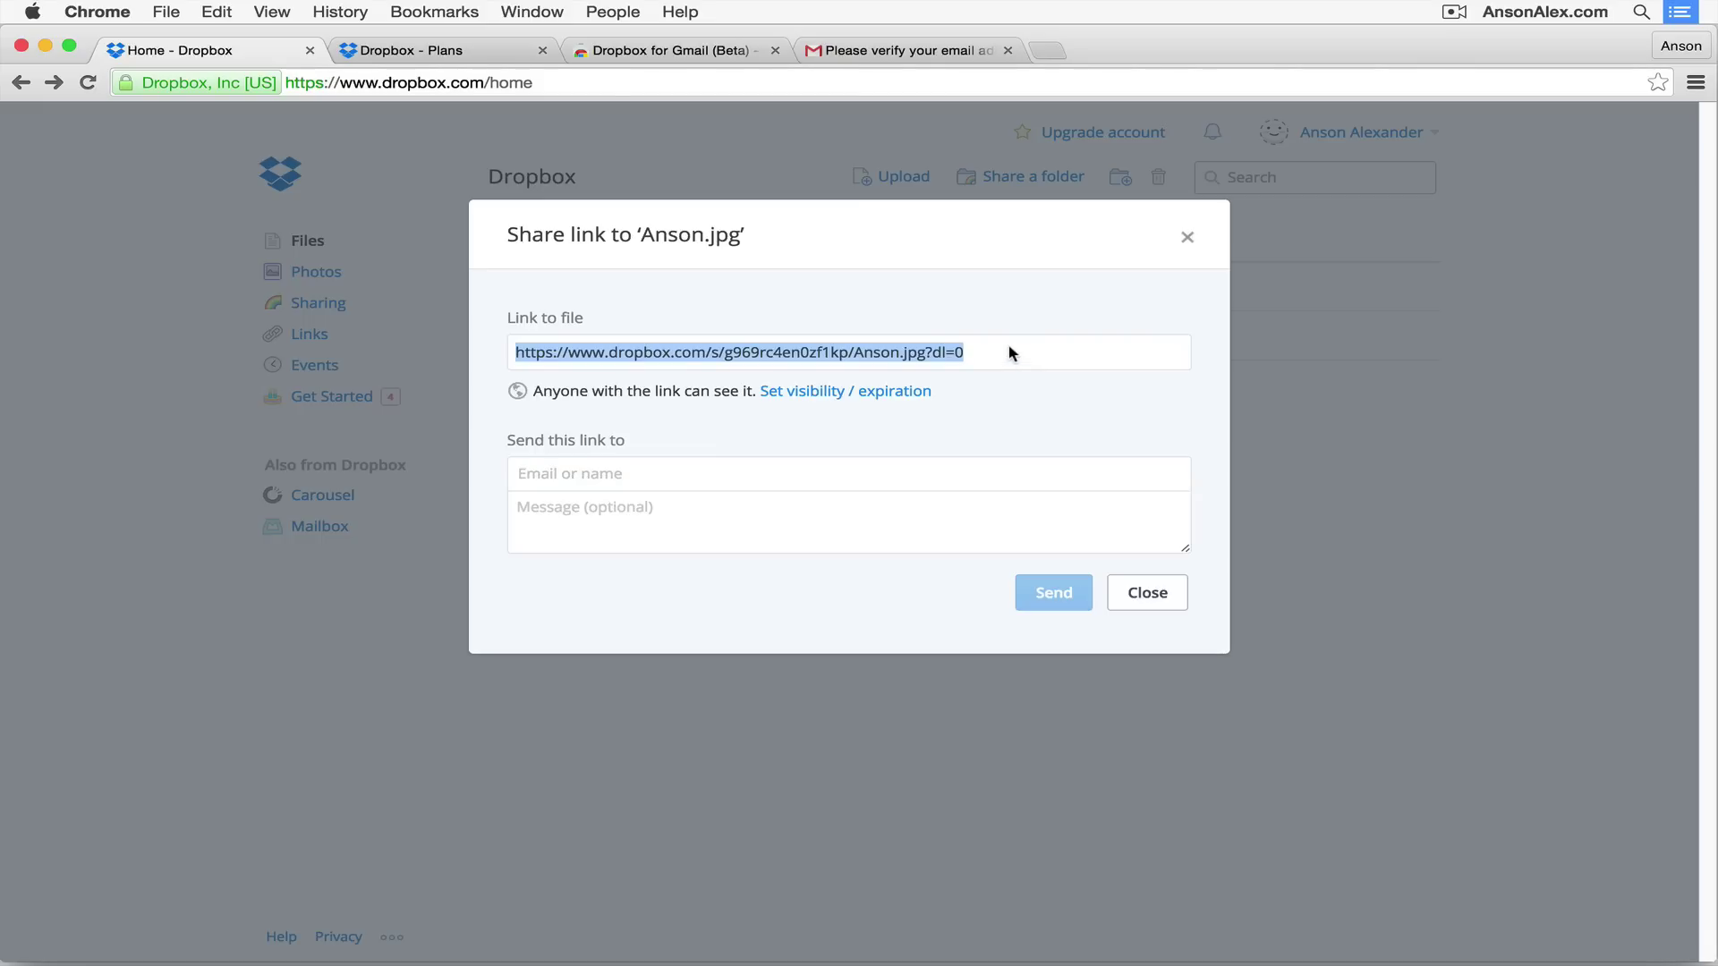
Step: Email the Anson.jpg link to the recipient's e-mail address with the message 'Here is the file.'
left_click(625, 475)
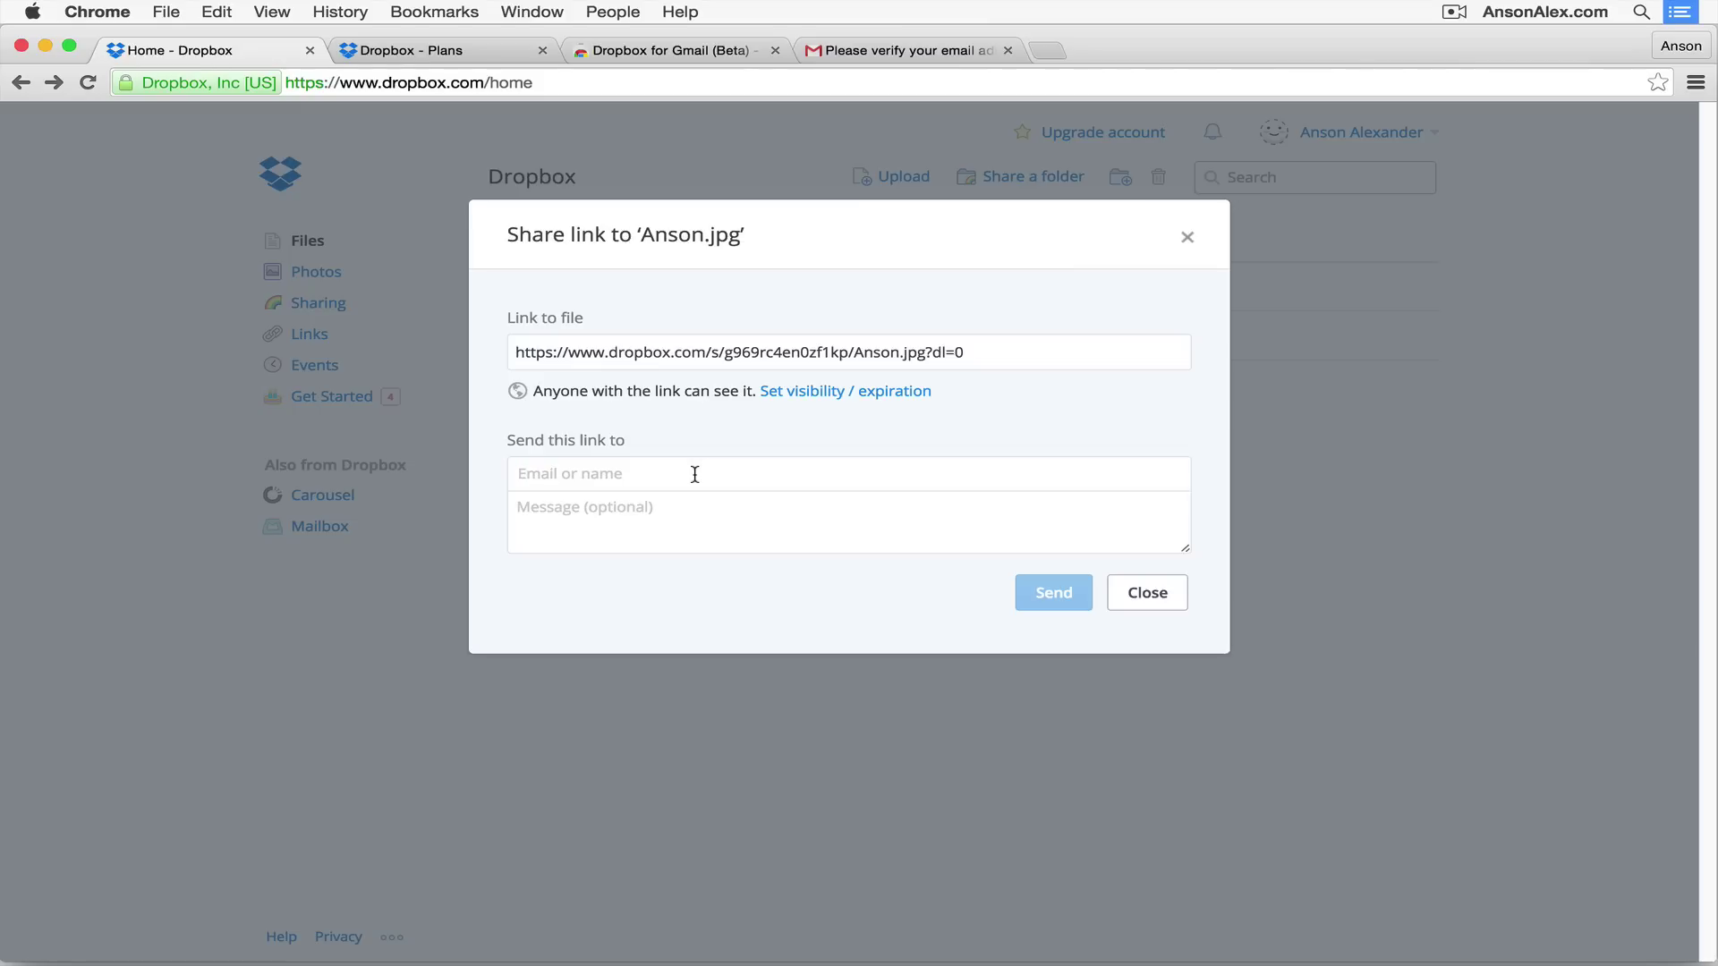
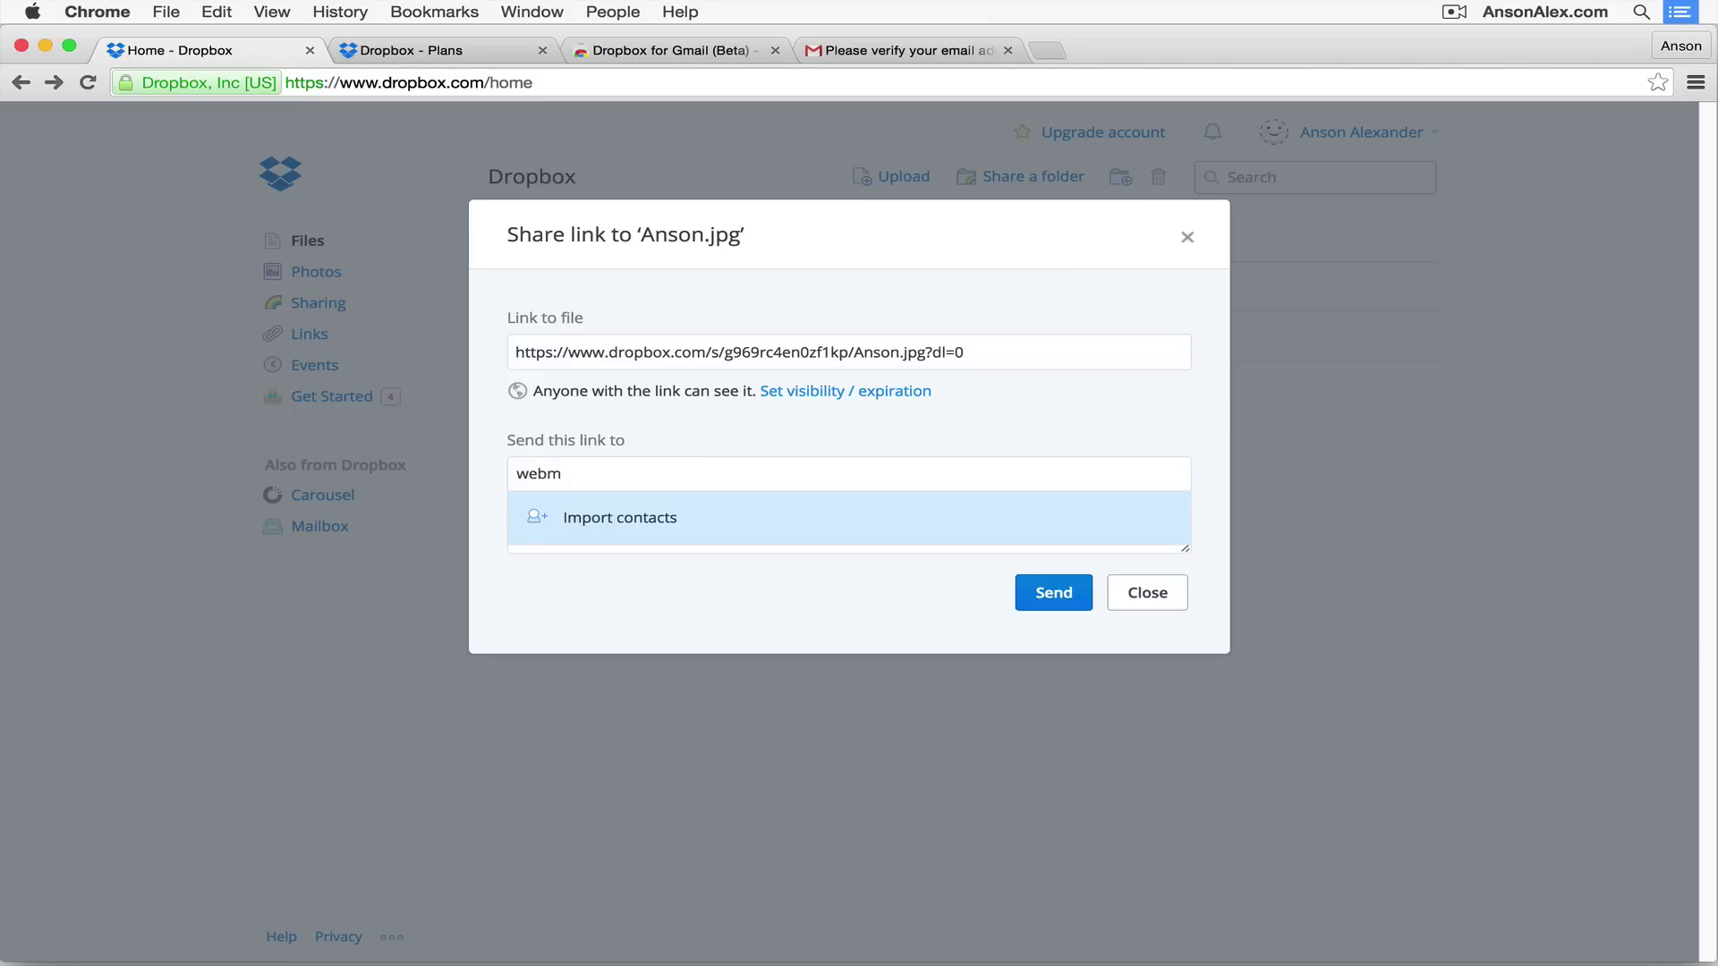
key("Return")
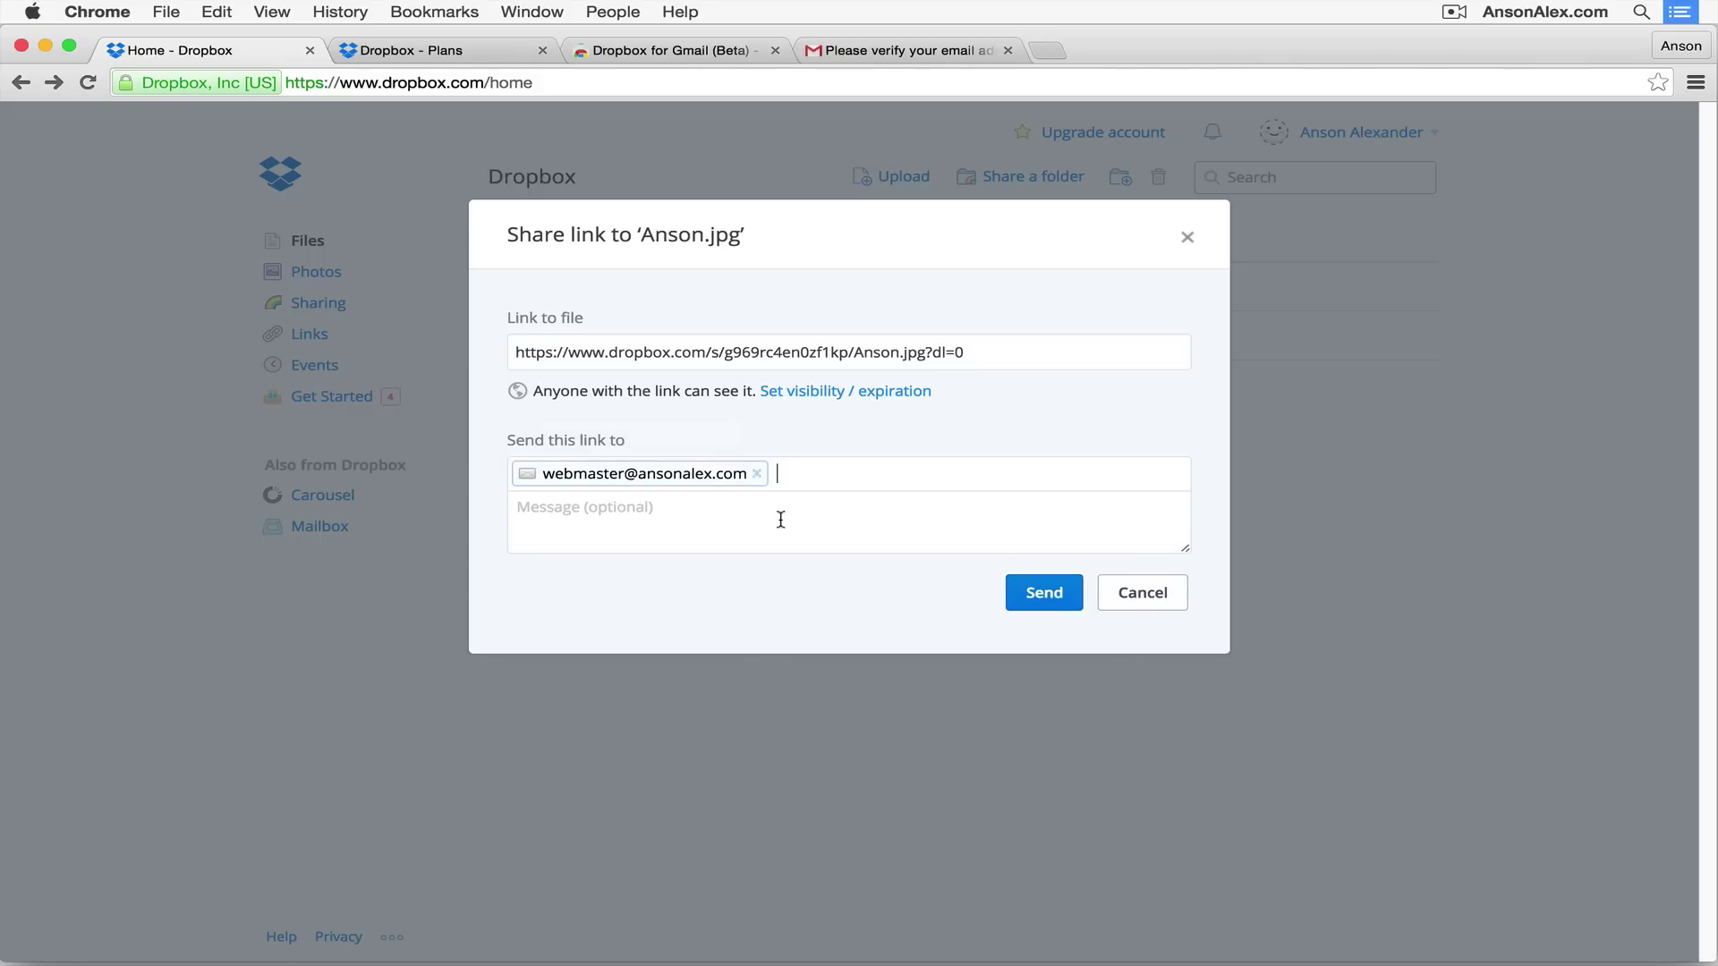
left_click(766, 512)
type("Here is the file.")
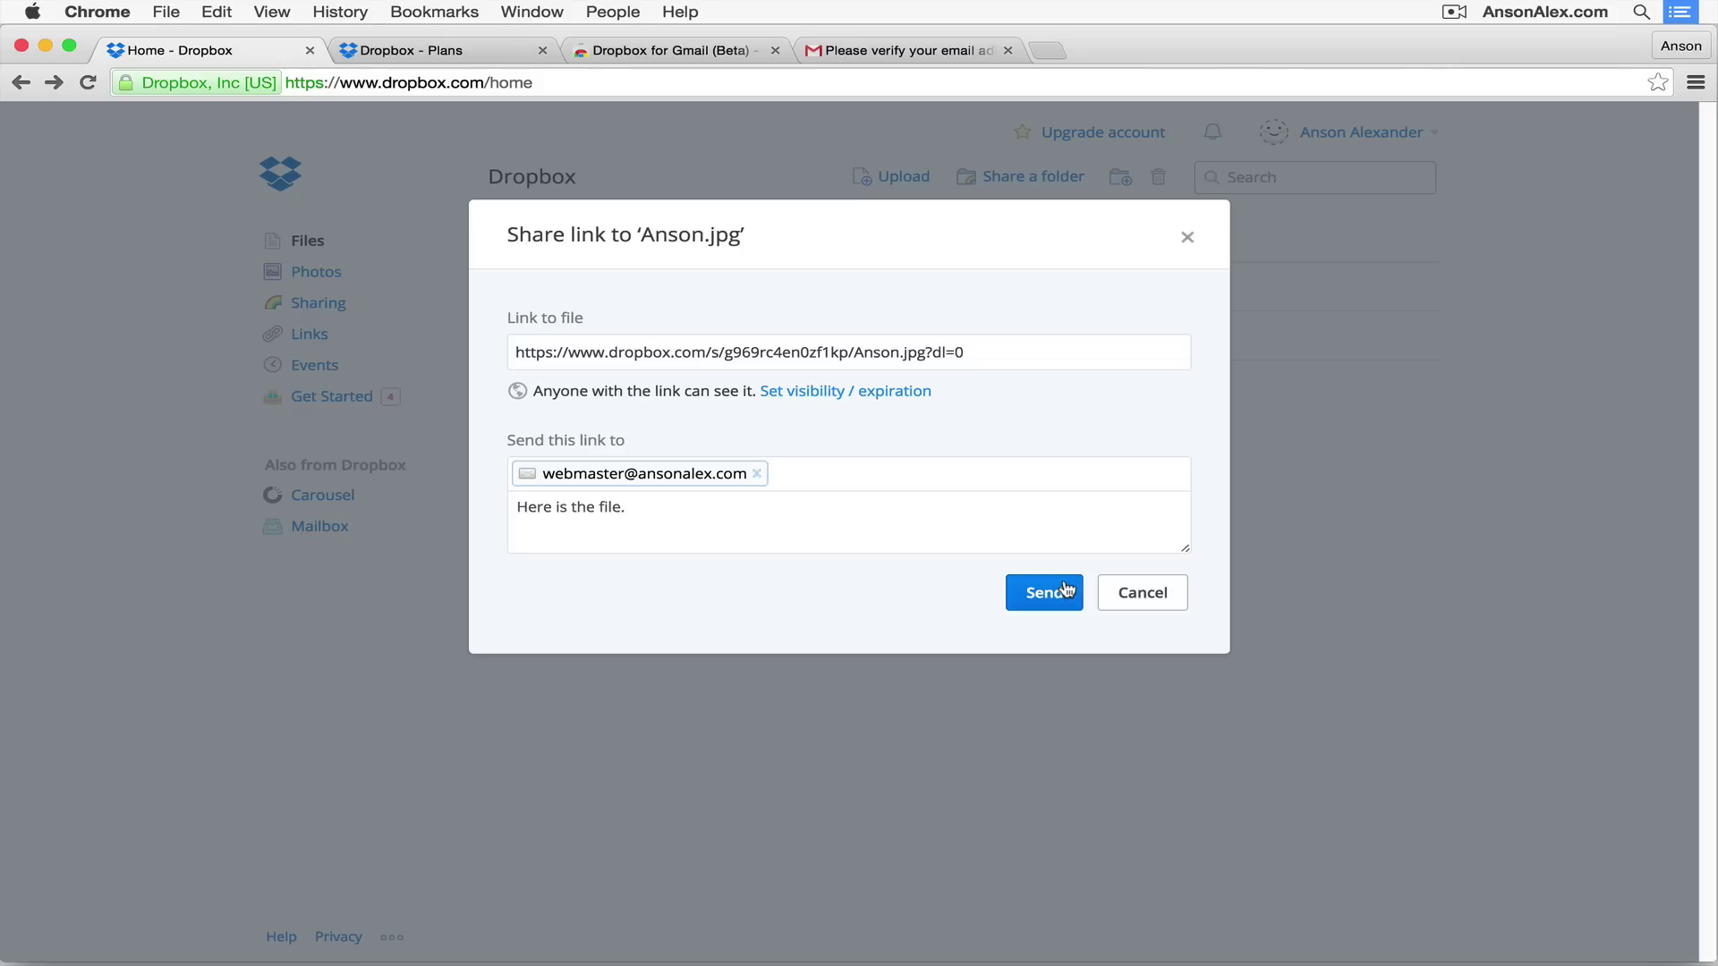
left_click(1053, 604)
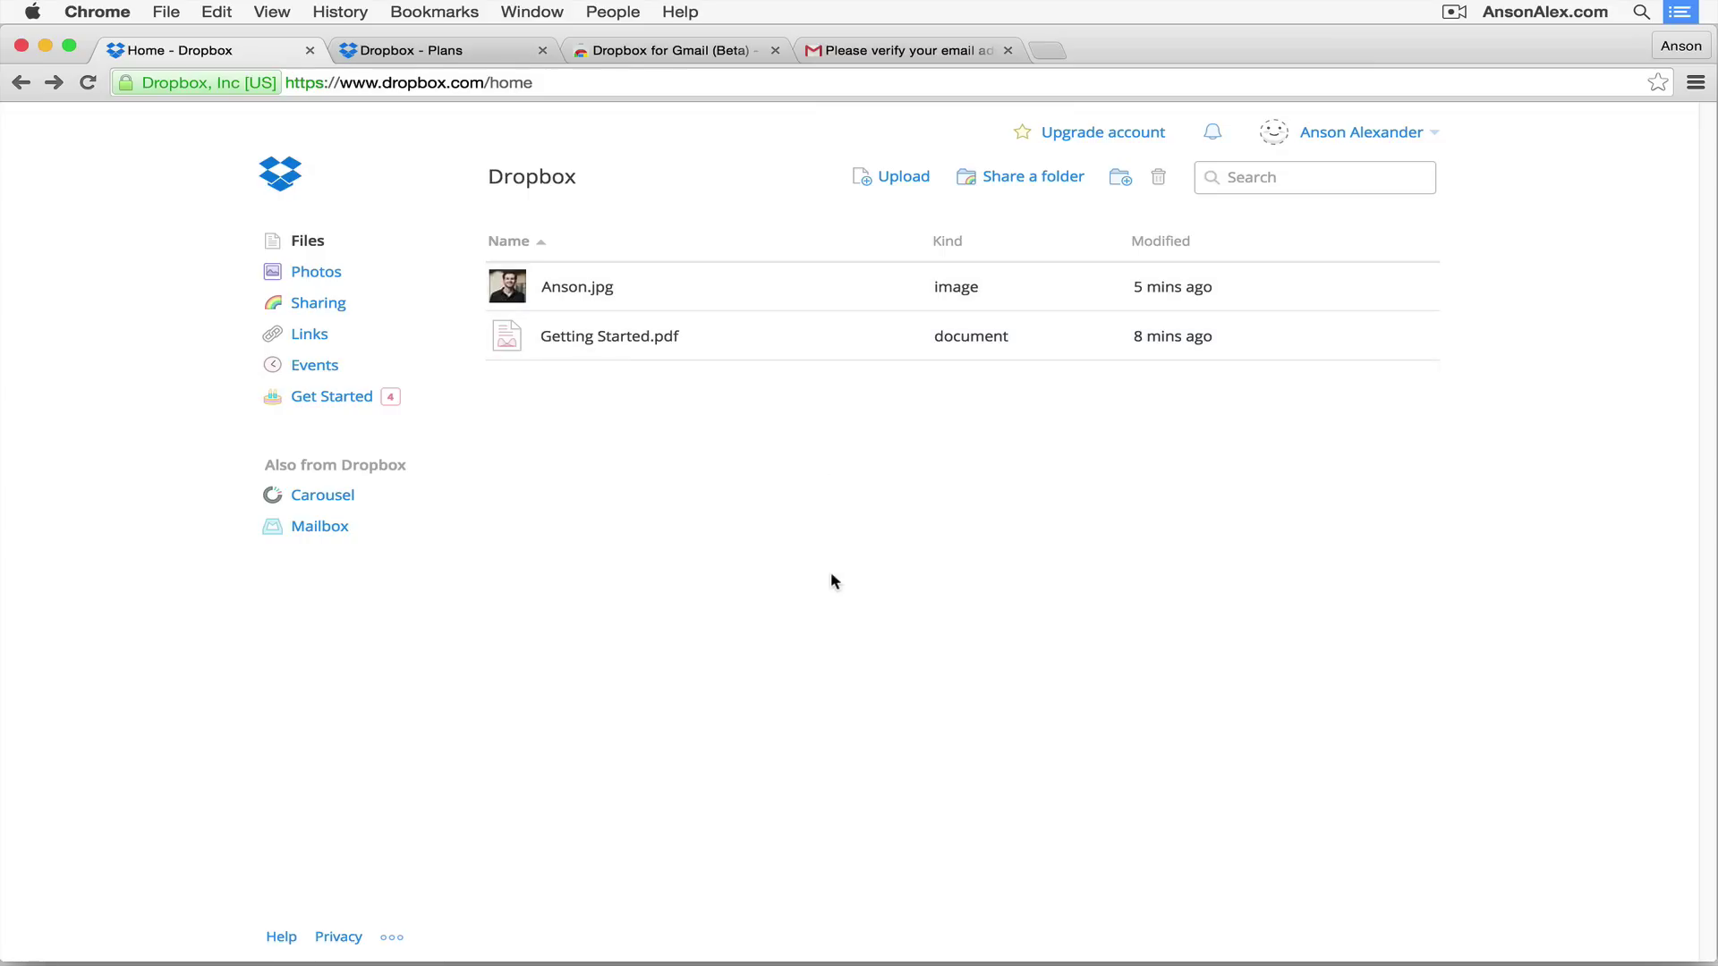
Step: Create a new folder named Photos in the Dropbox home
left_click(1124, 186)
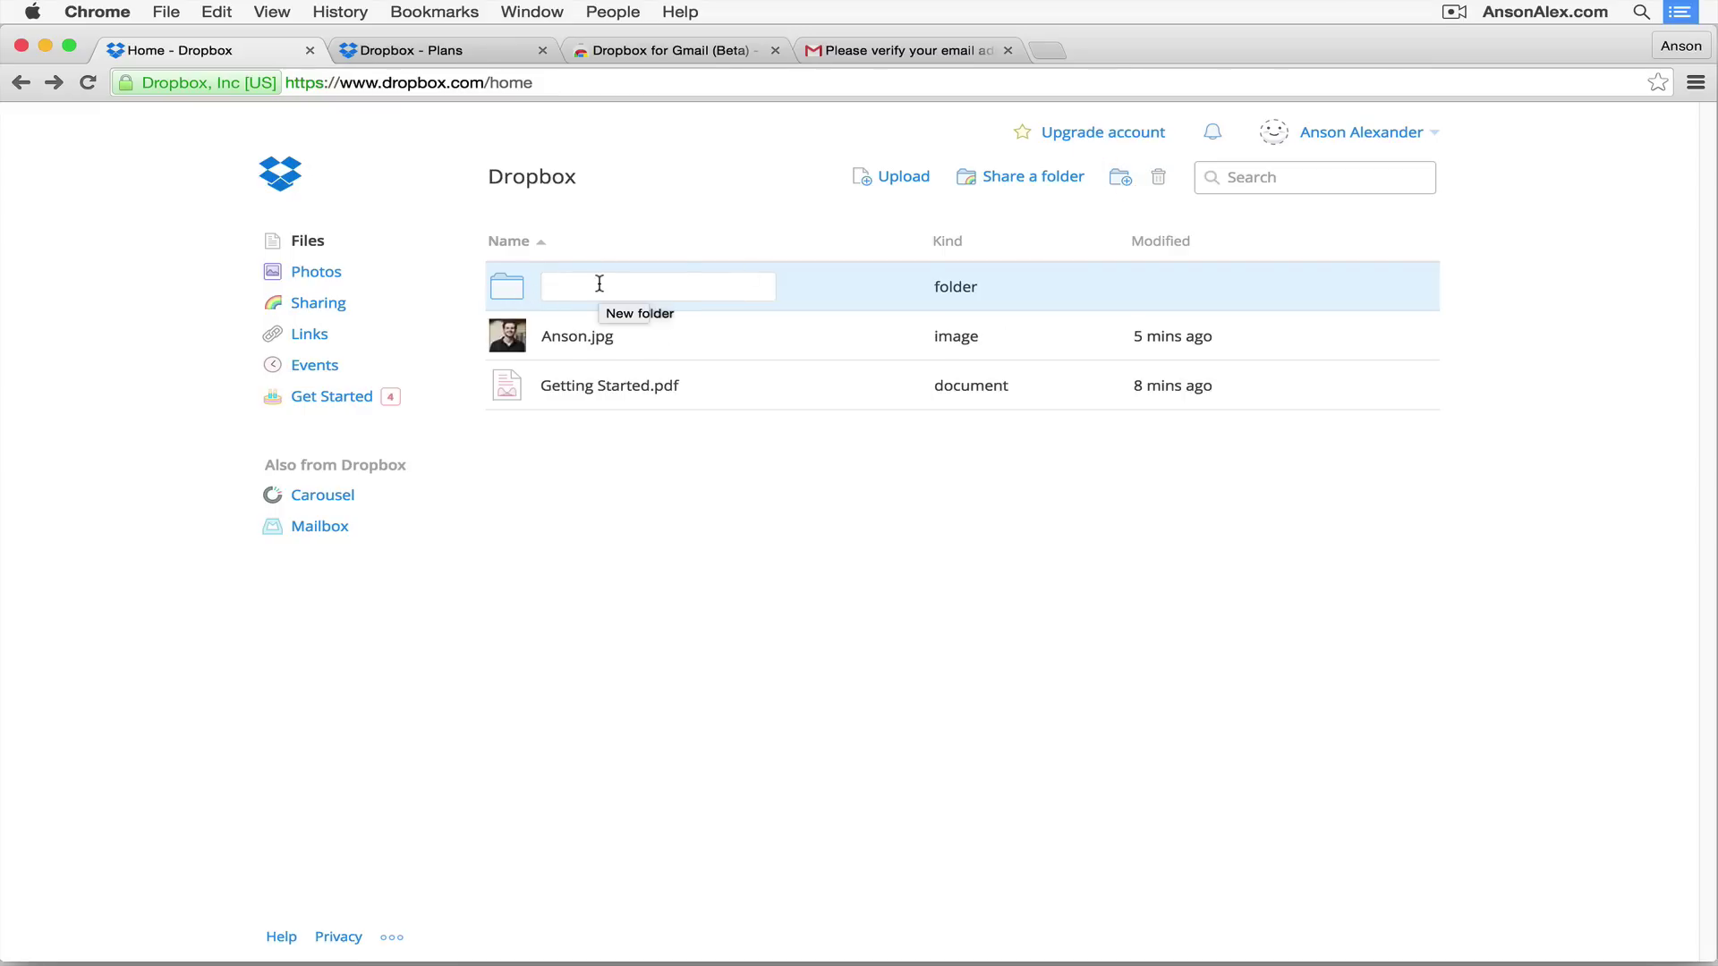
type("Photos")
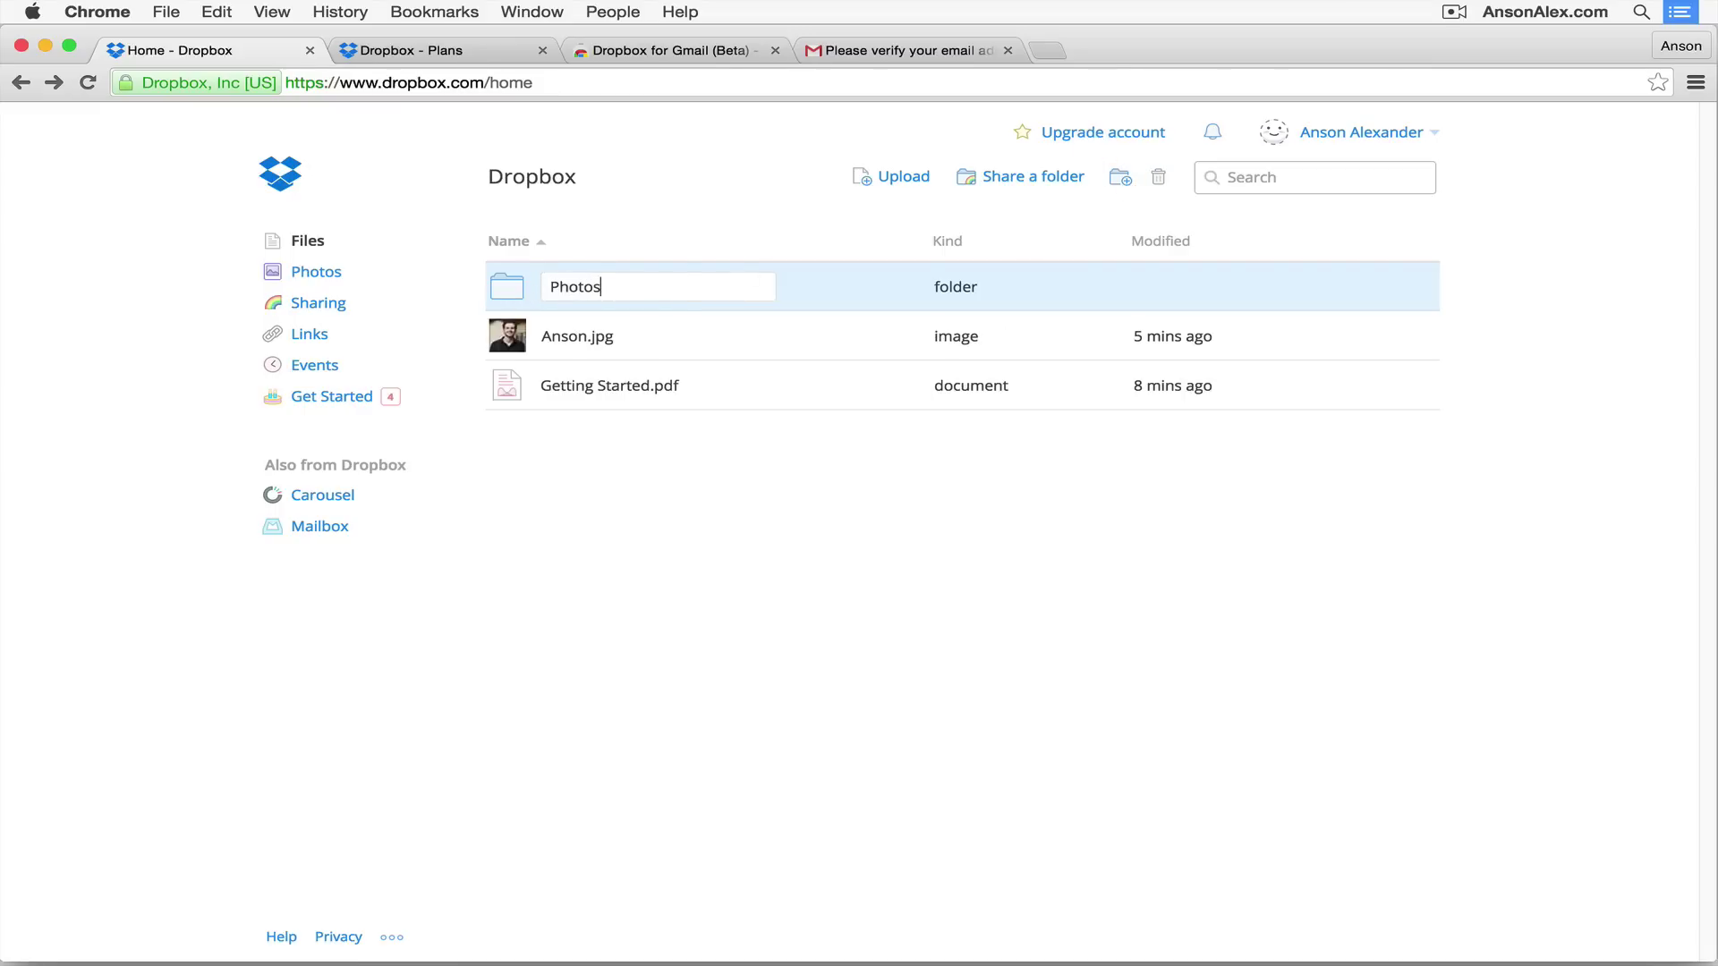
left_click(818, 533)
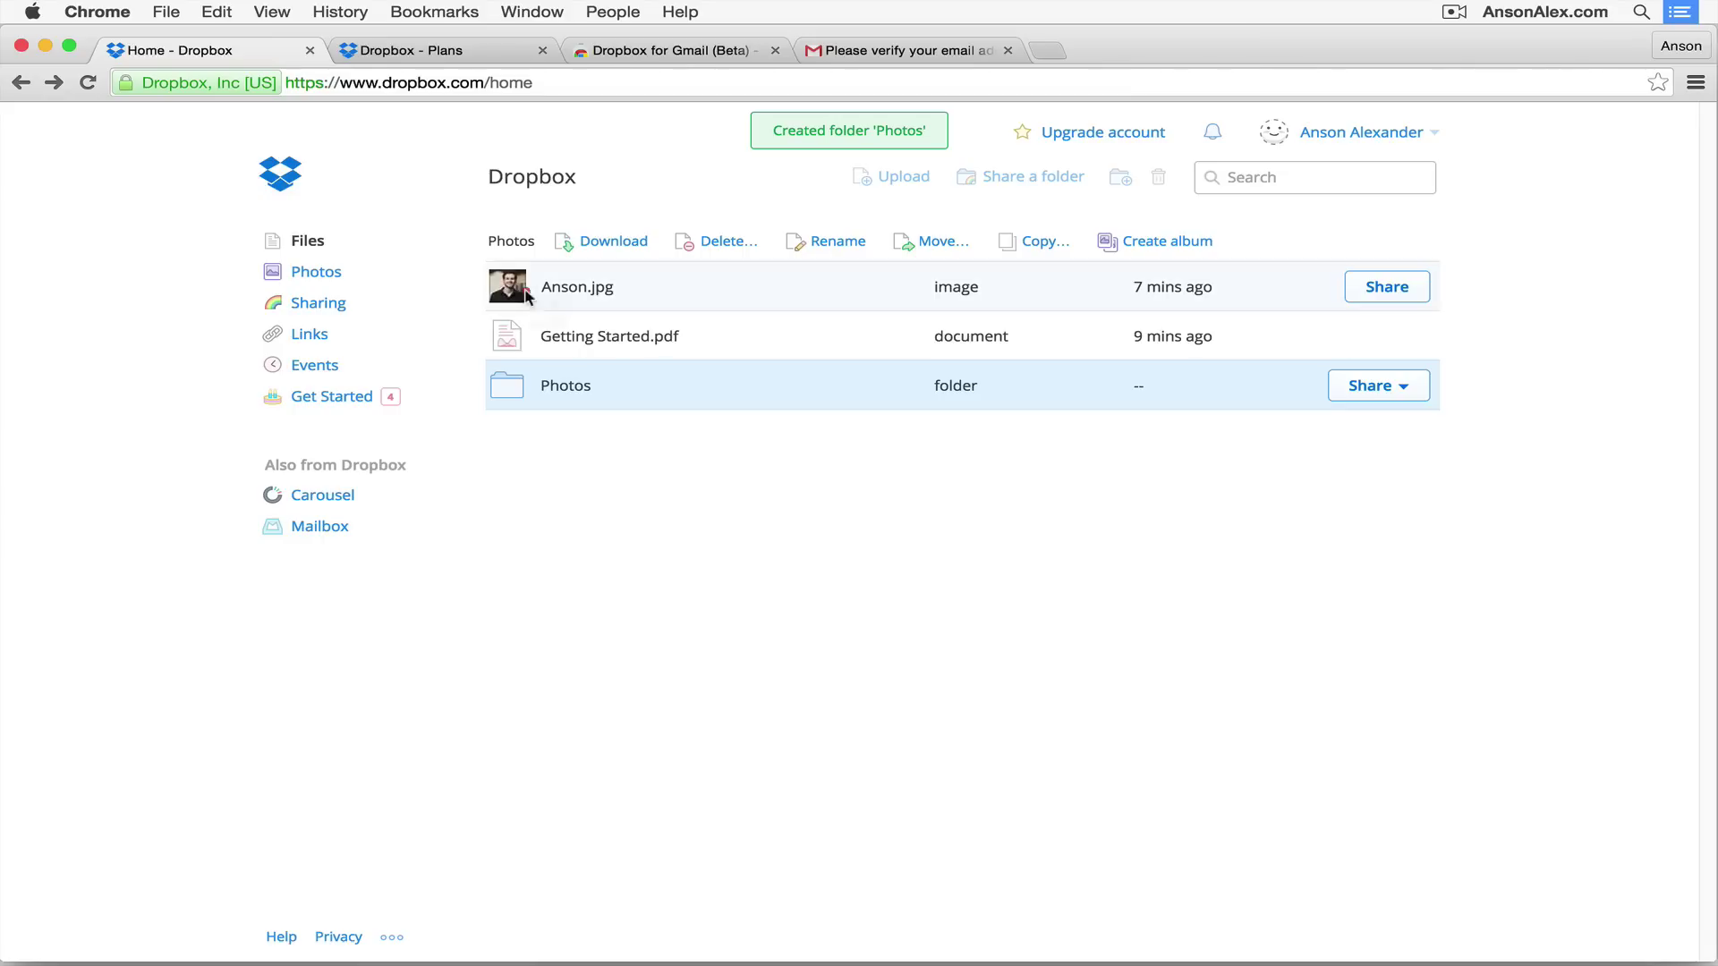
Step: Move Anson.jpg into the Photos folder and open it
left_click_drag(511, 291, 508, 386)
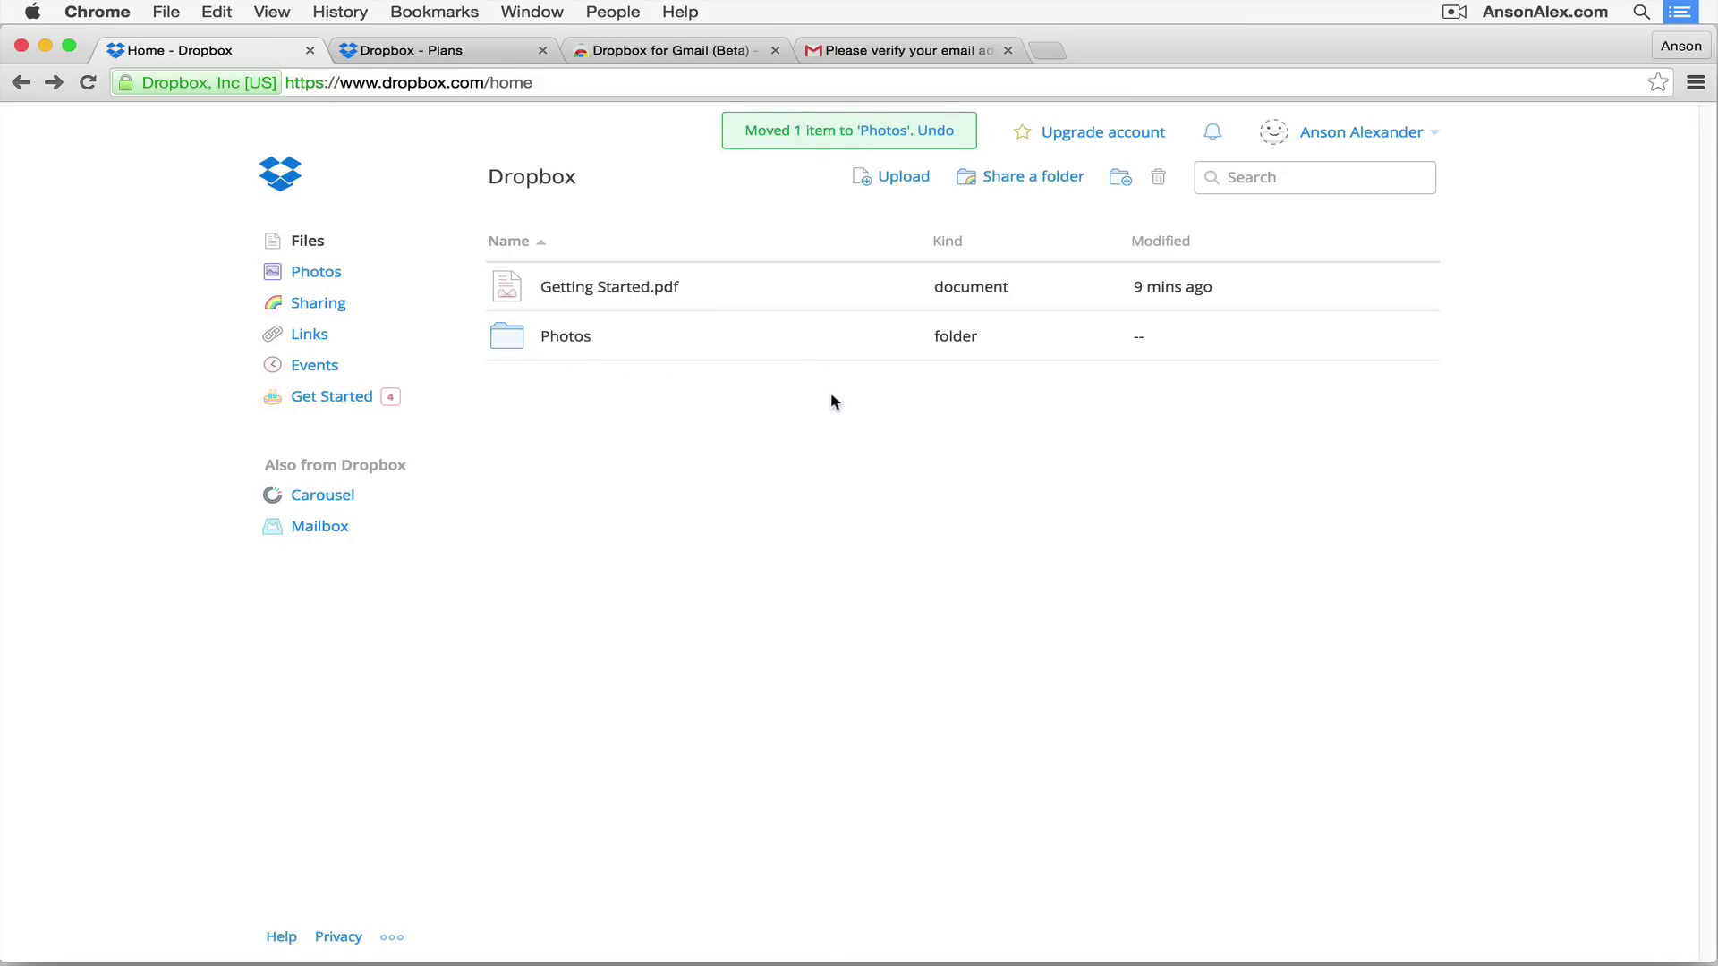
left_click(515, 338)
left_click(515, 336)
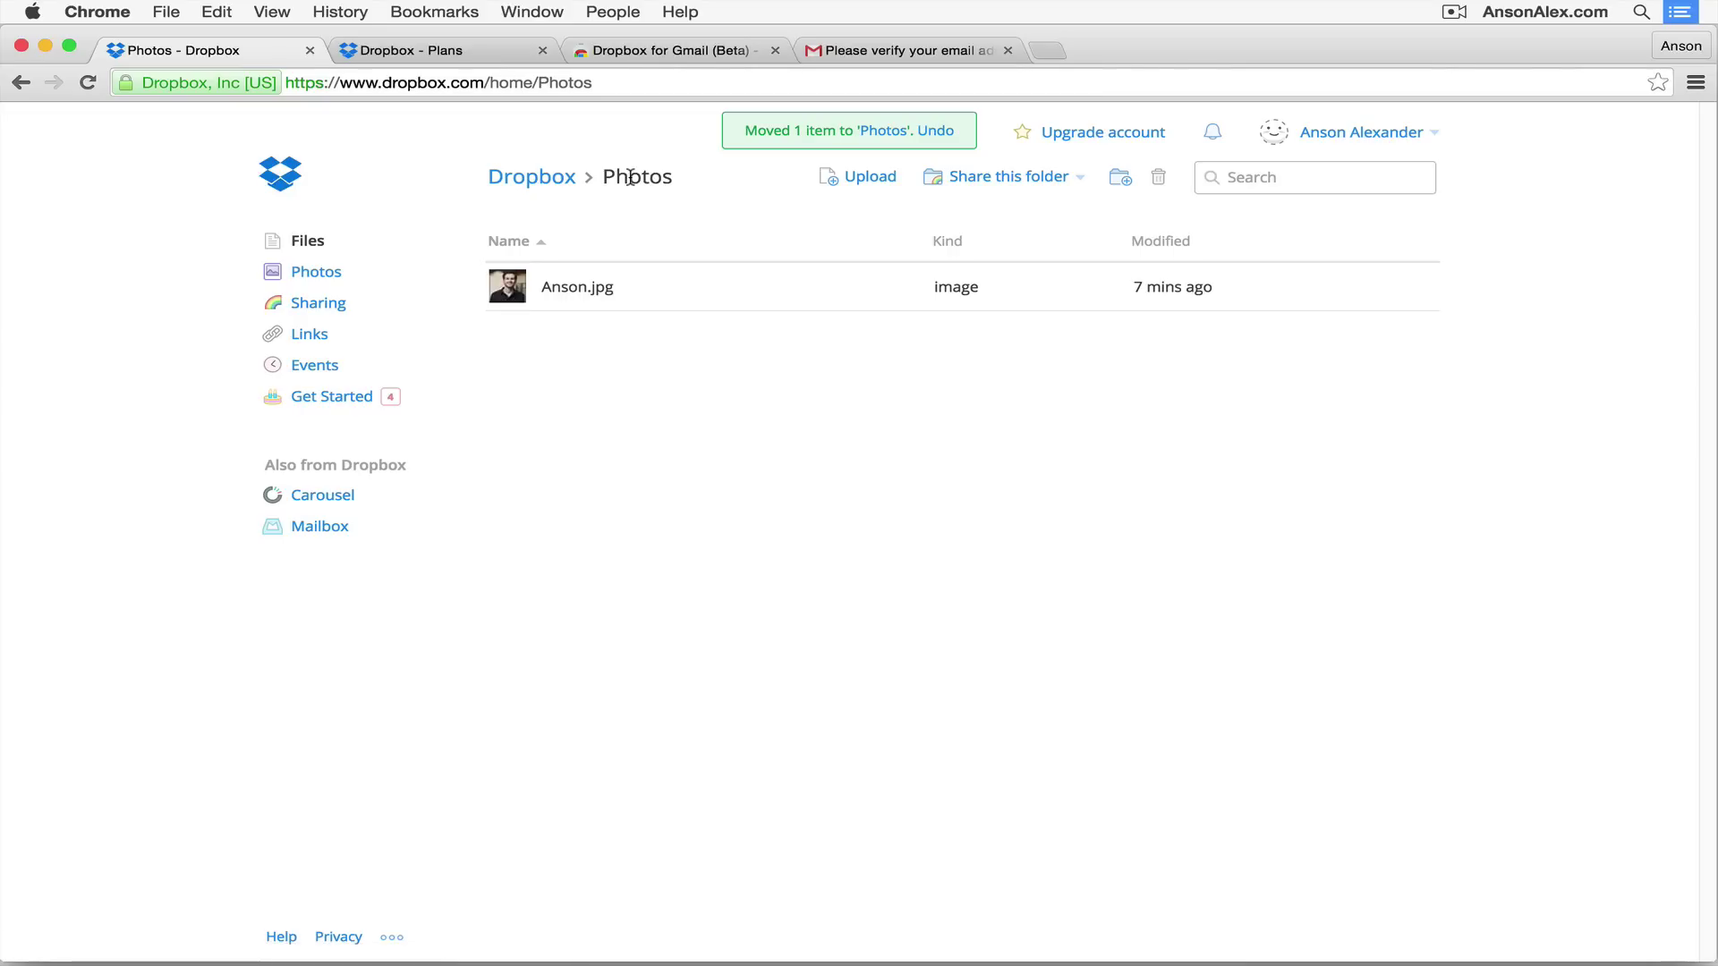
Step: Return to the Dropbox home, visit the empty Photos view, skip its welcome, and go back to Files
left_click(537, 178)
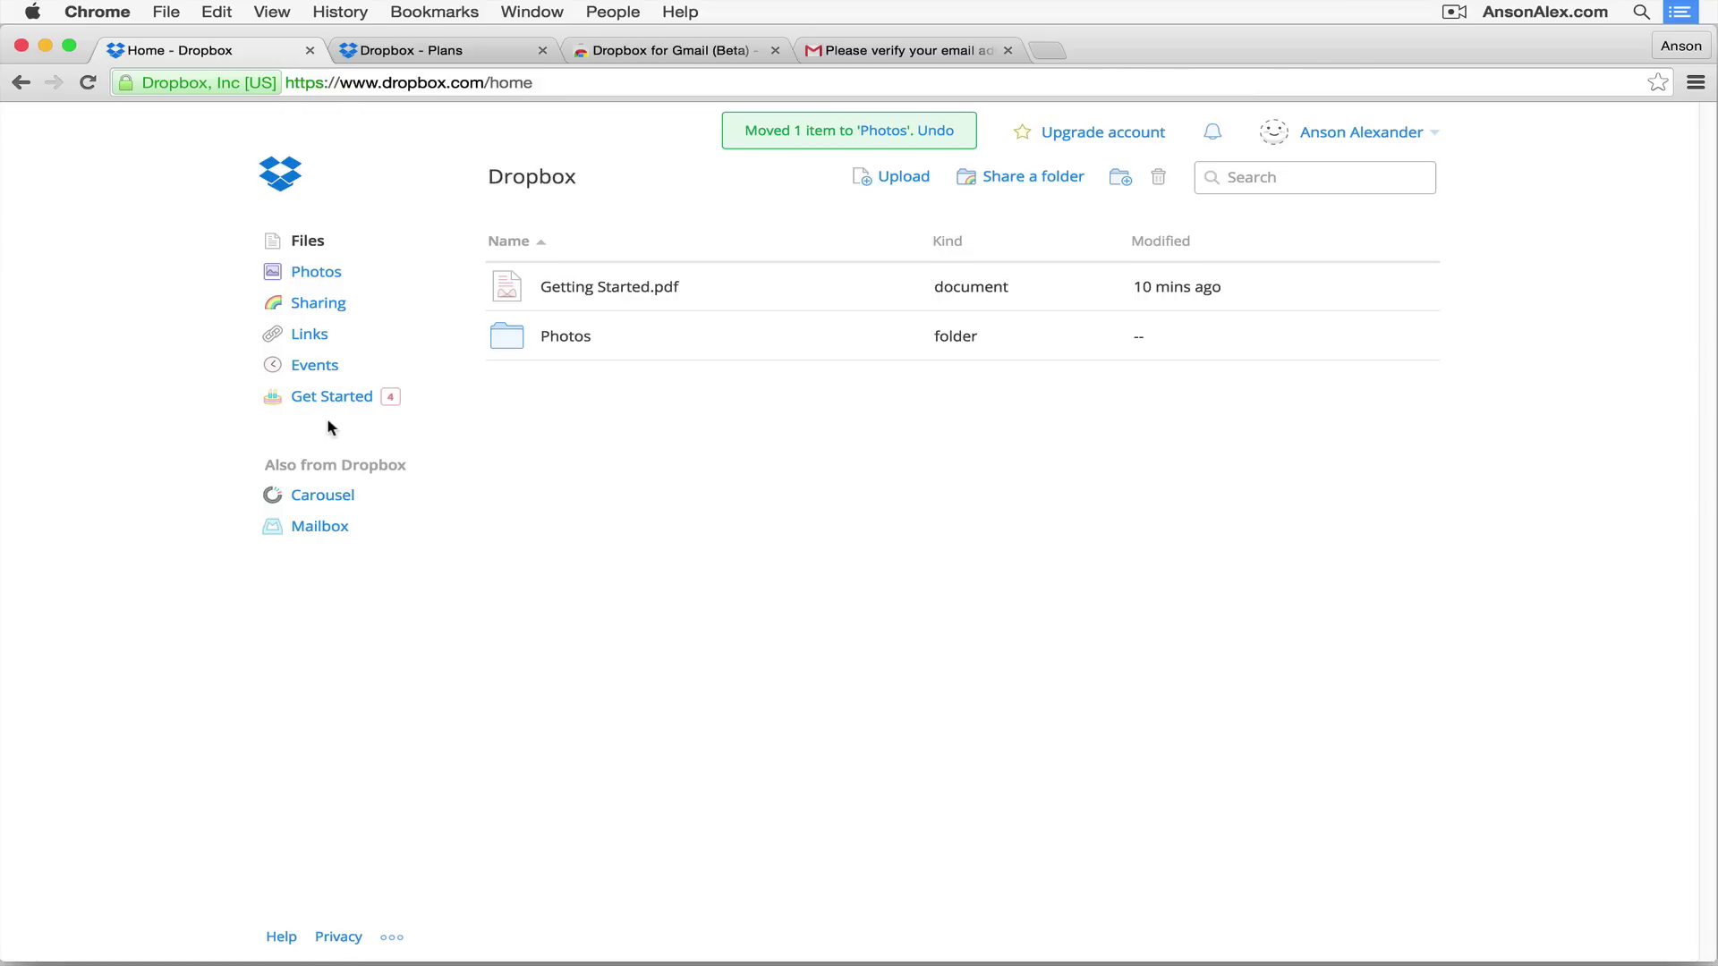
left_click(318, 276)
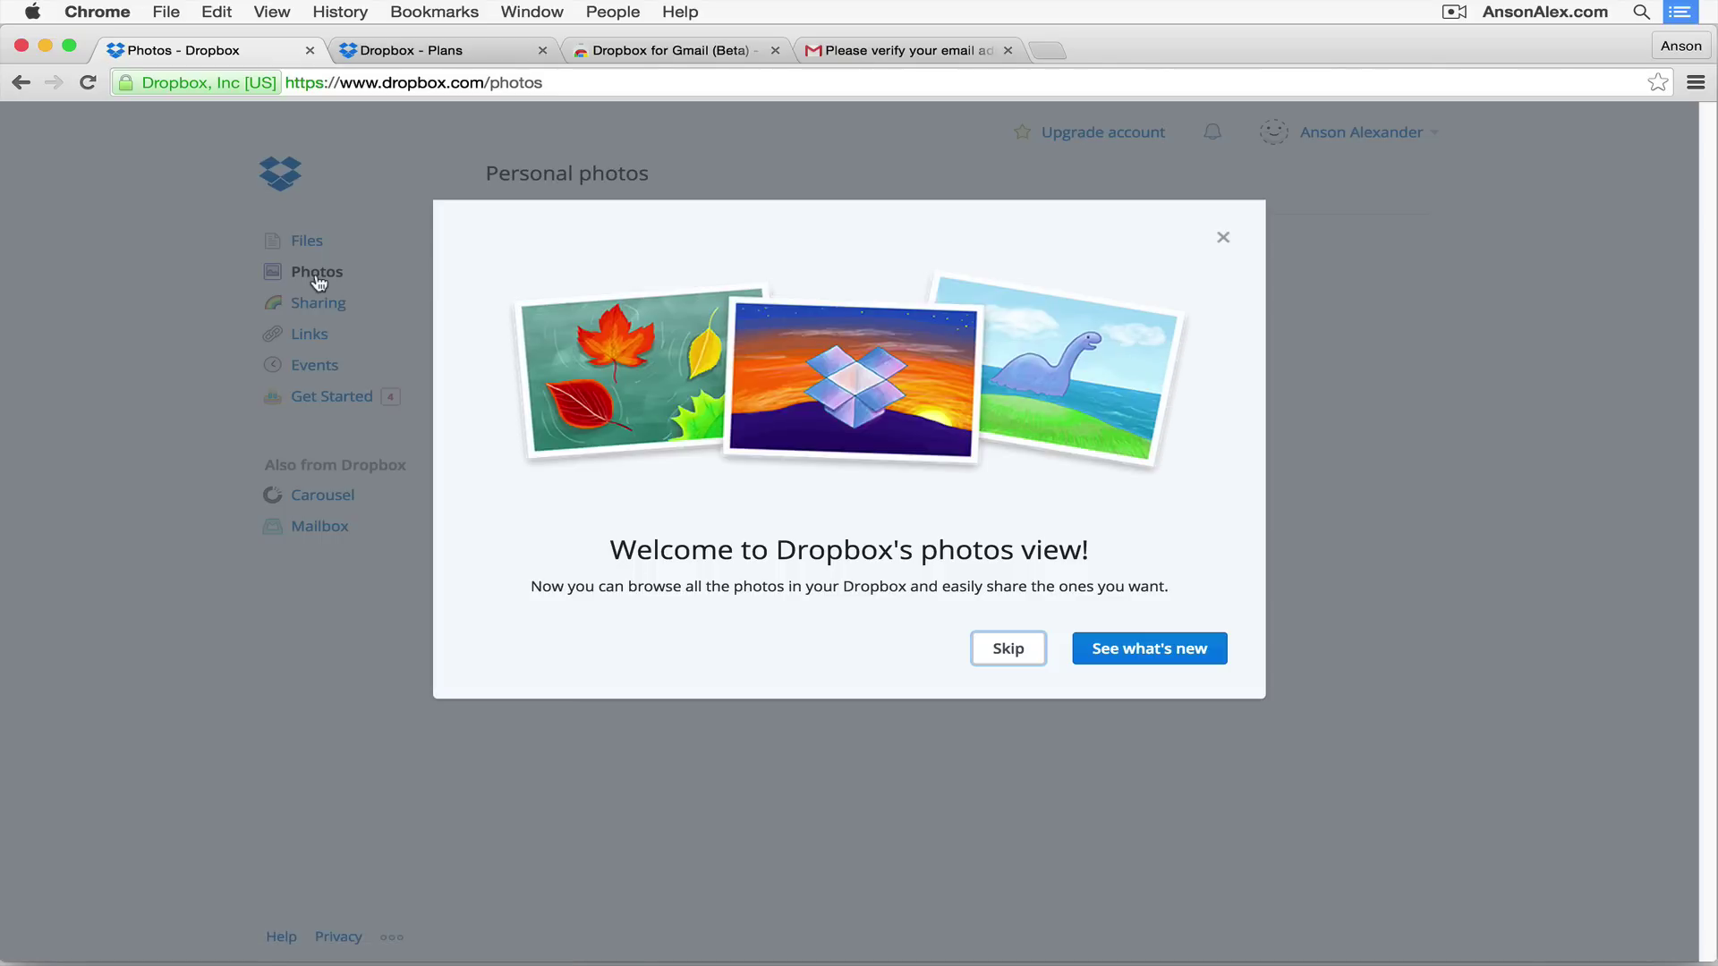
left_click(1006, 651)
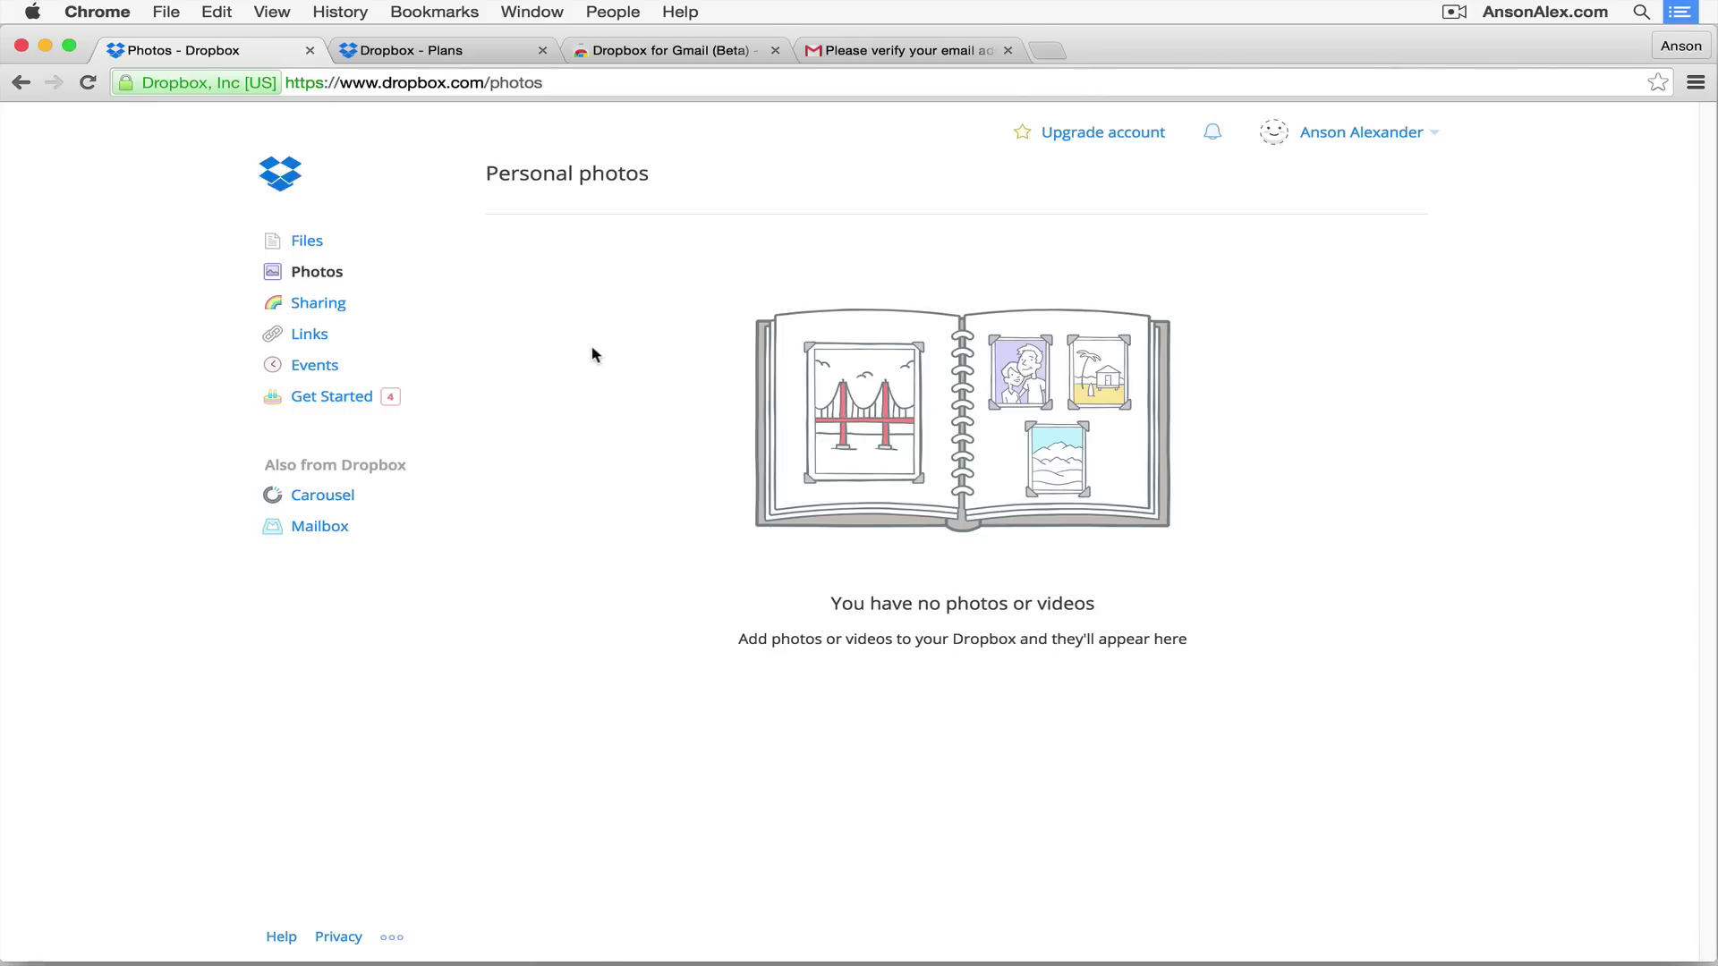
left_click(312, 245)
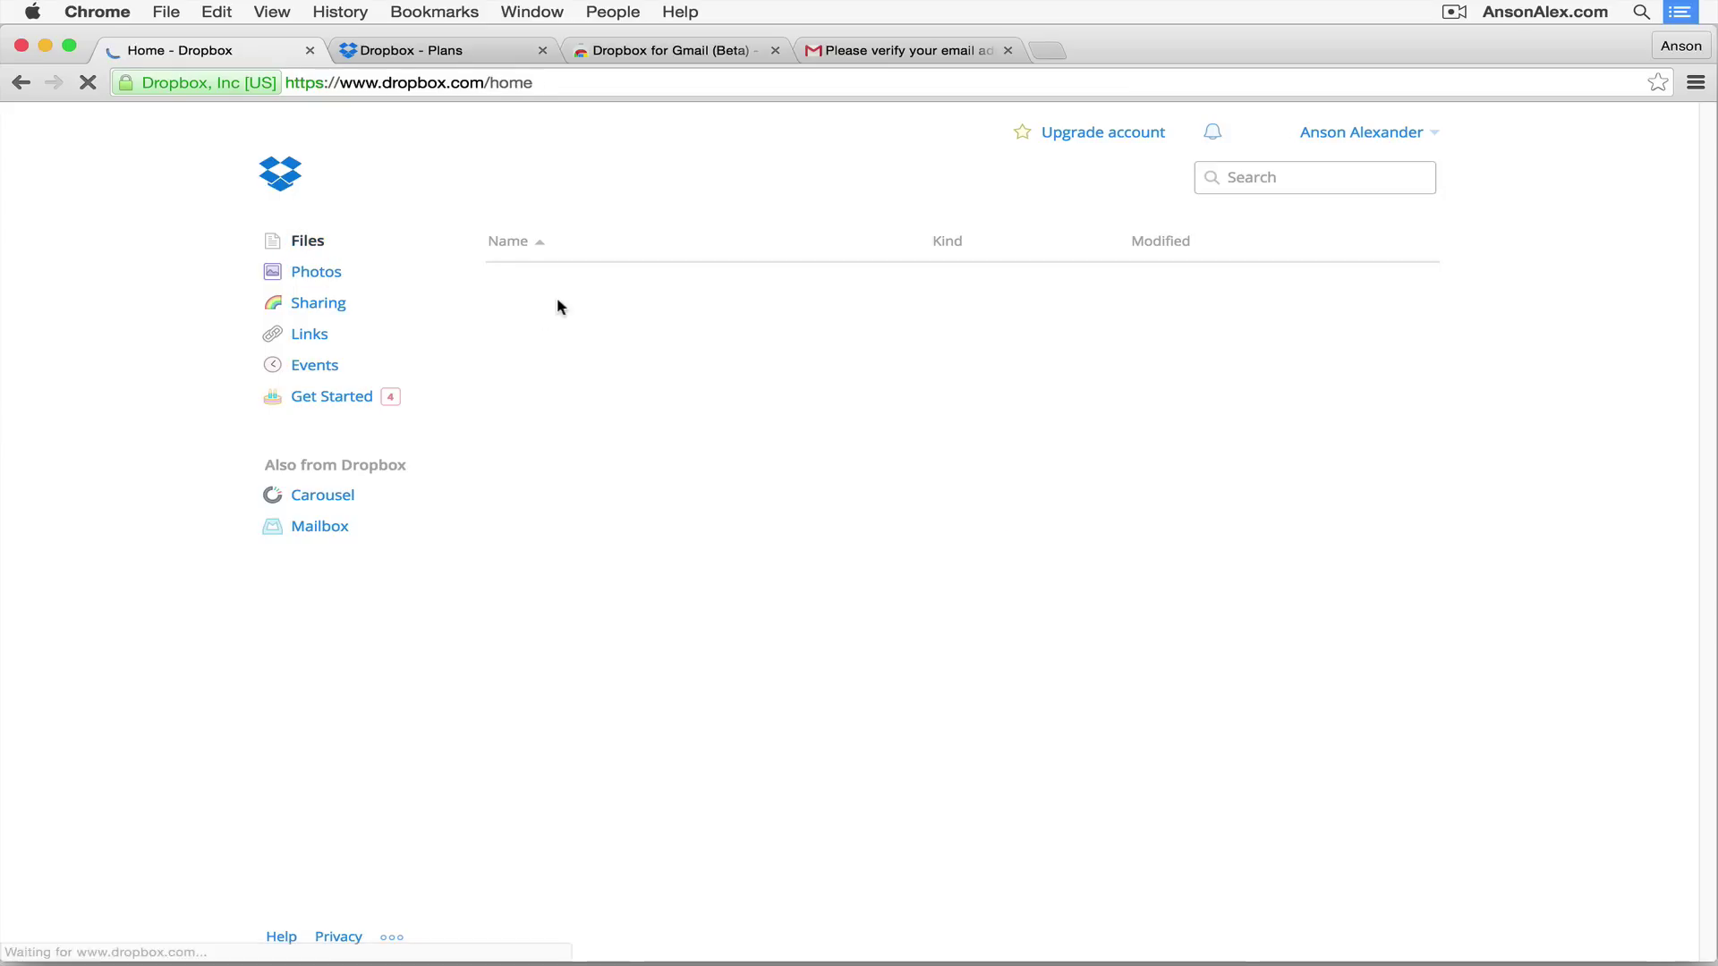
left_click(546, 337)
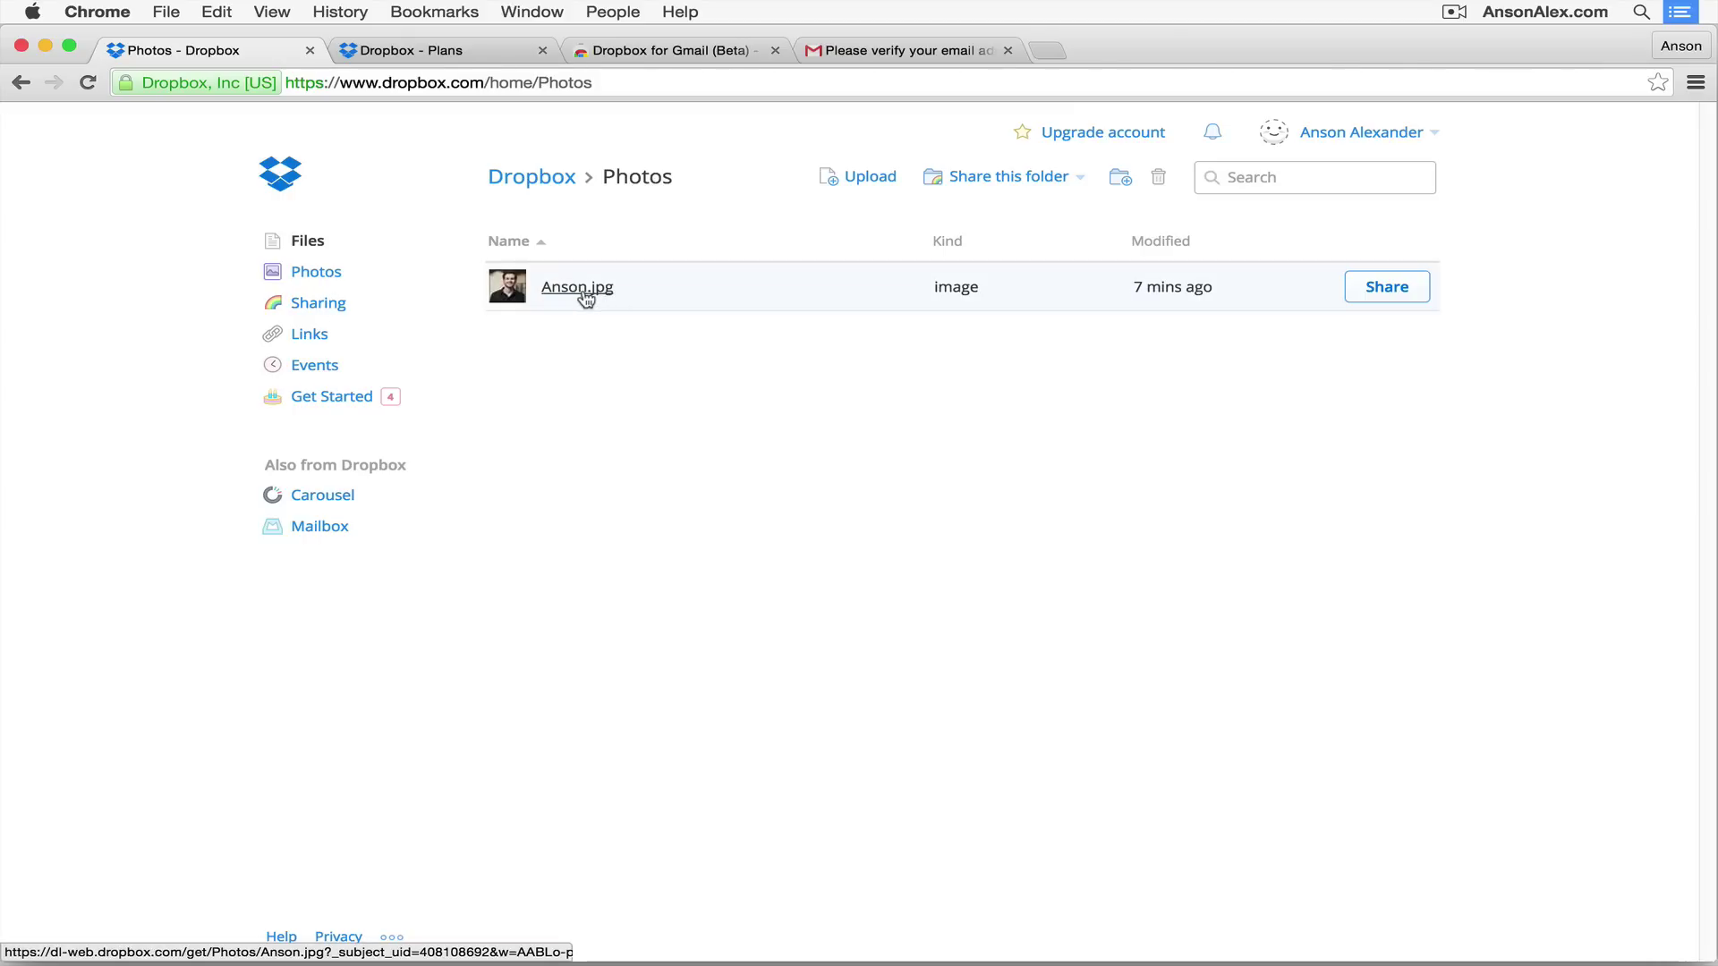
left_click(312, 275)
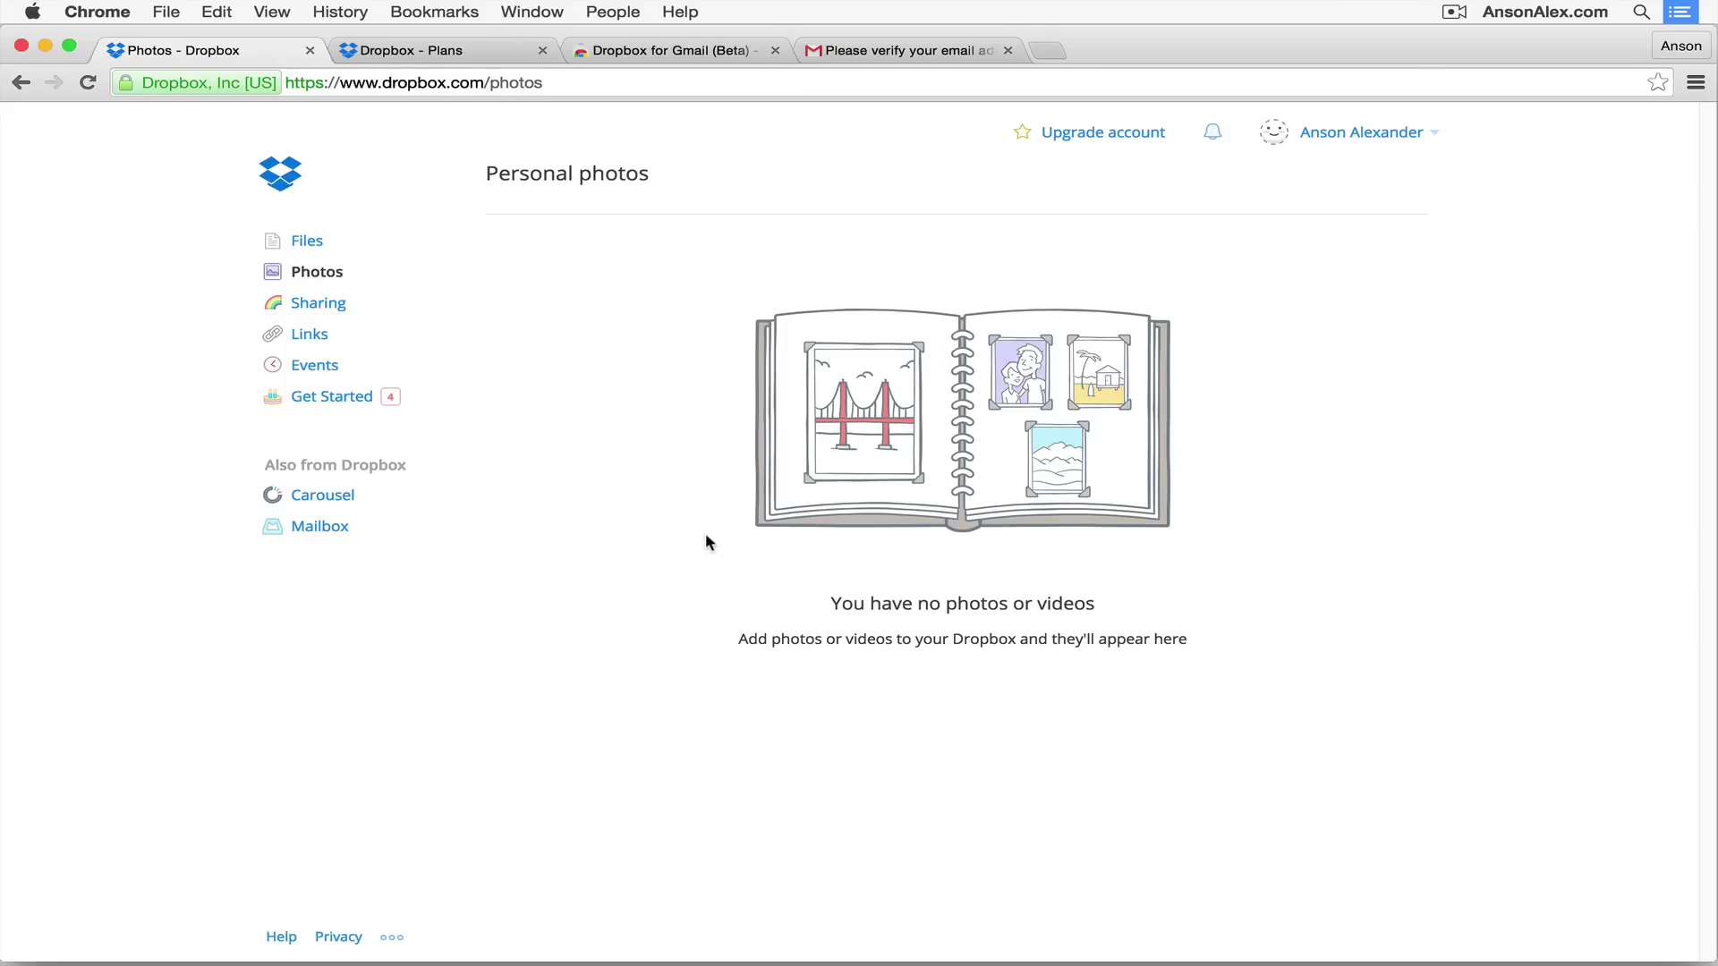
left_click(328, 312)
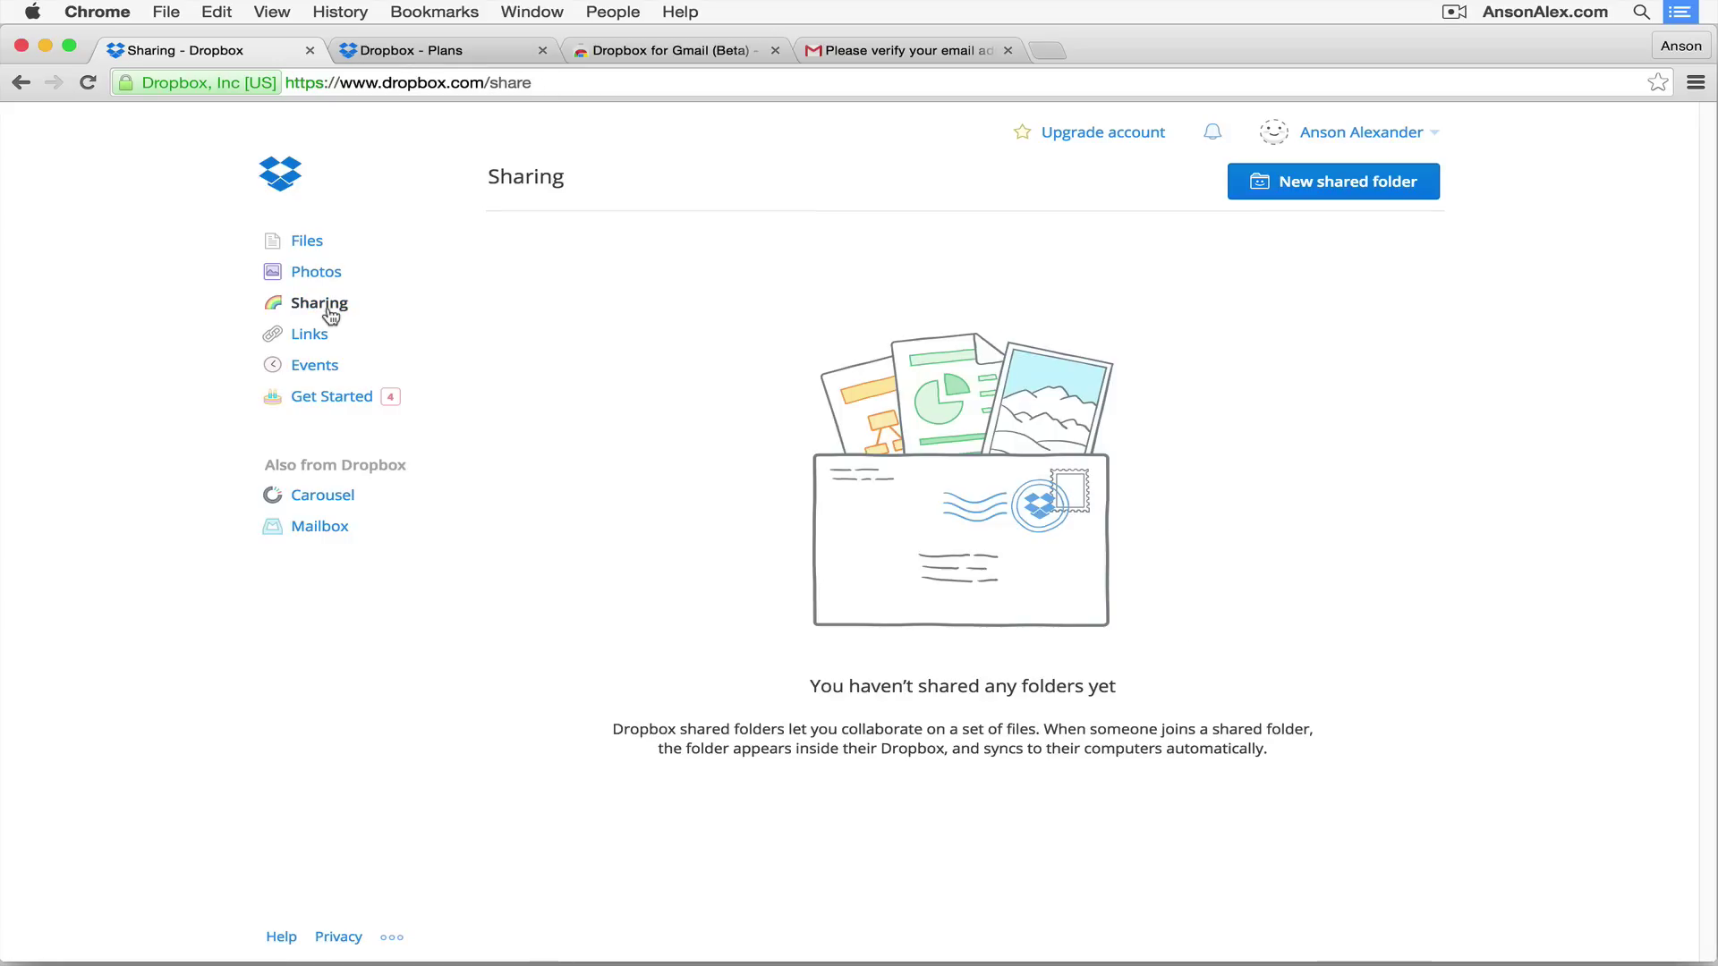
left_click(309, 242)
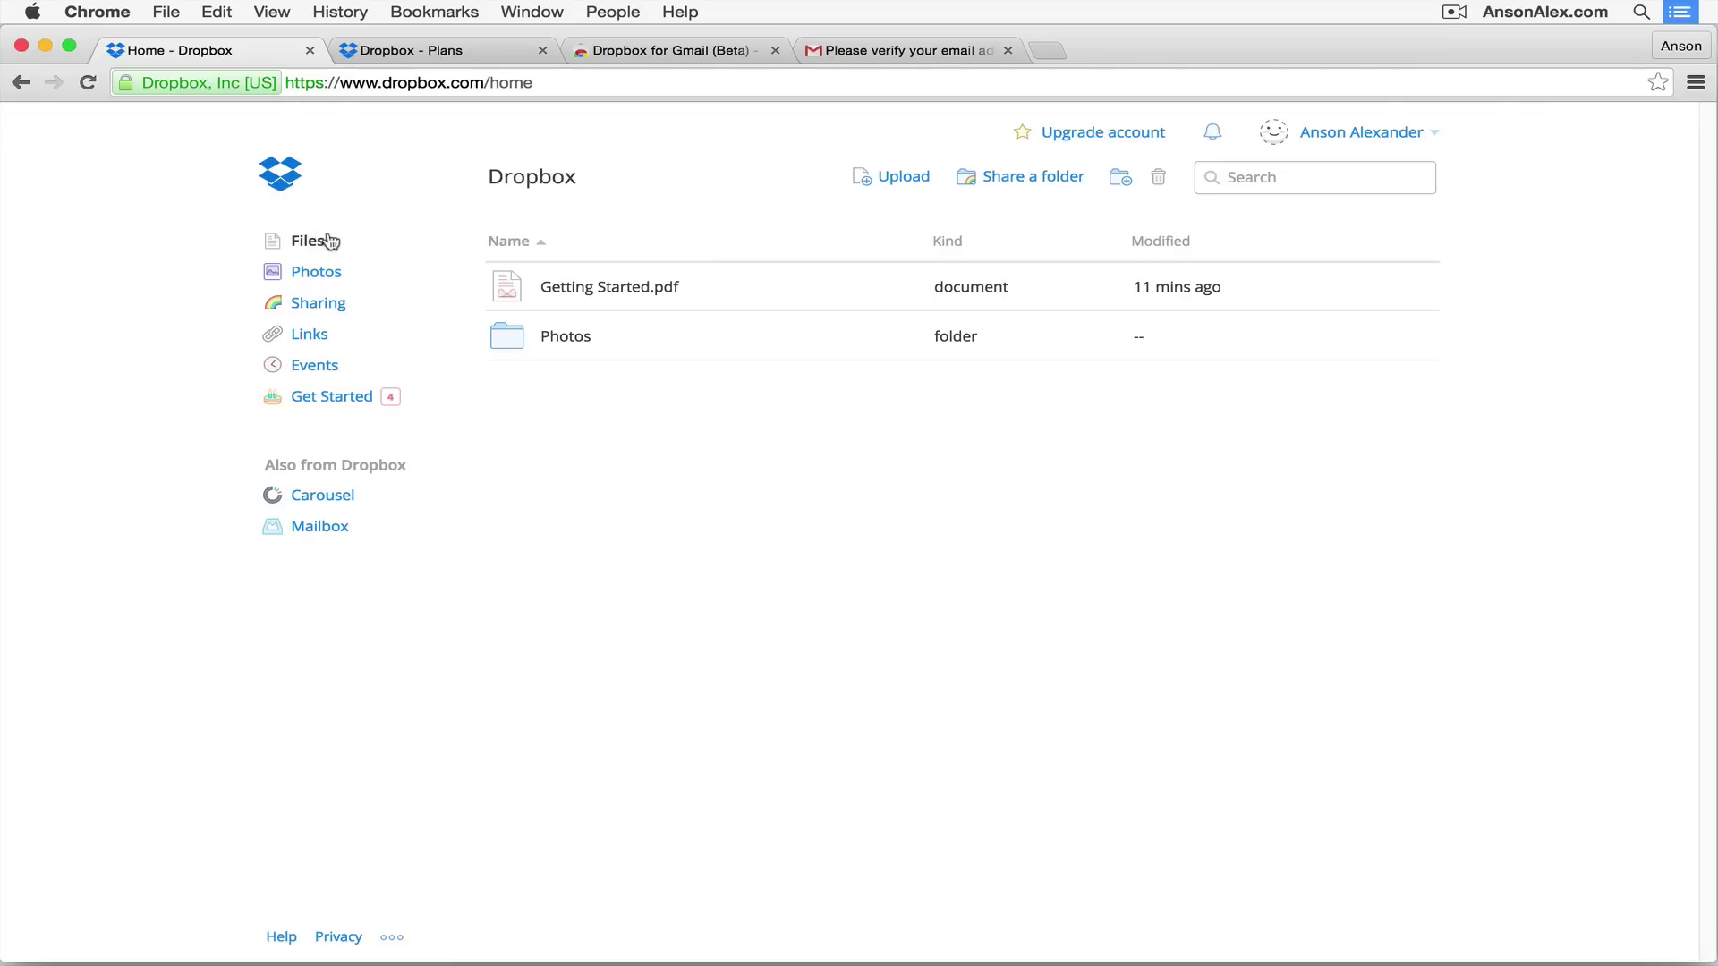
Step: Share the Photos folder with the suggested contact as 'can edit', then view the Sharing page
right_click(655, 329)
mouse_move(677, 357)
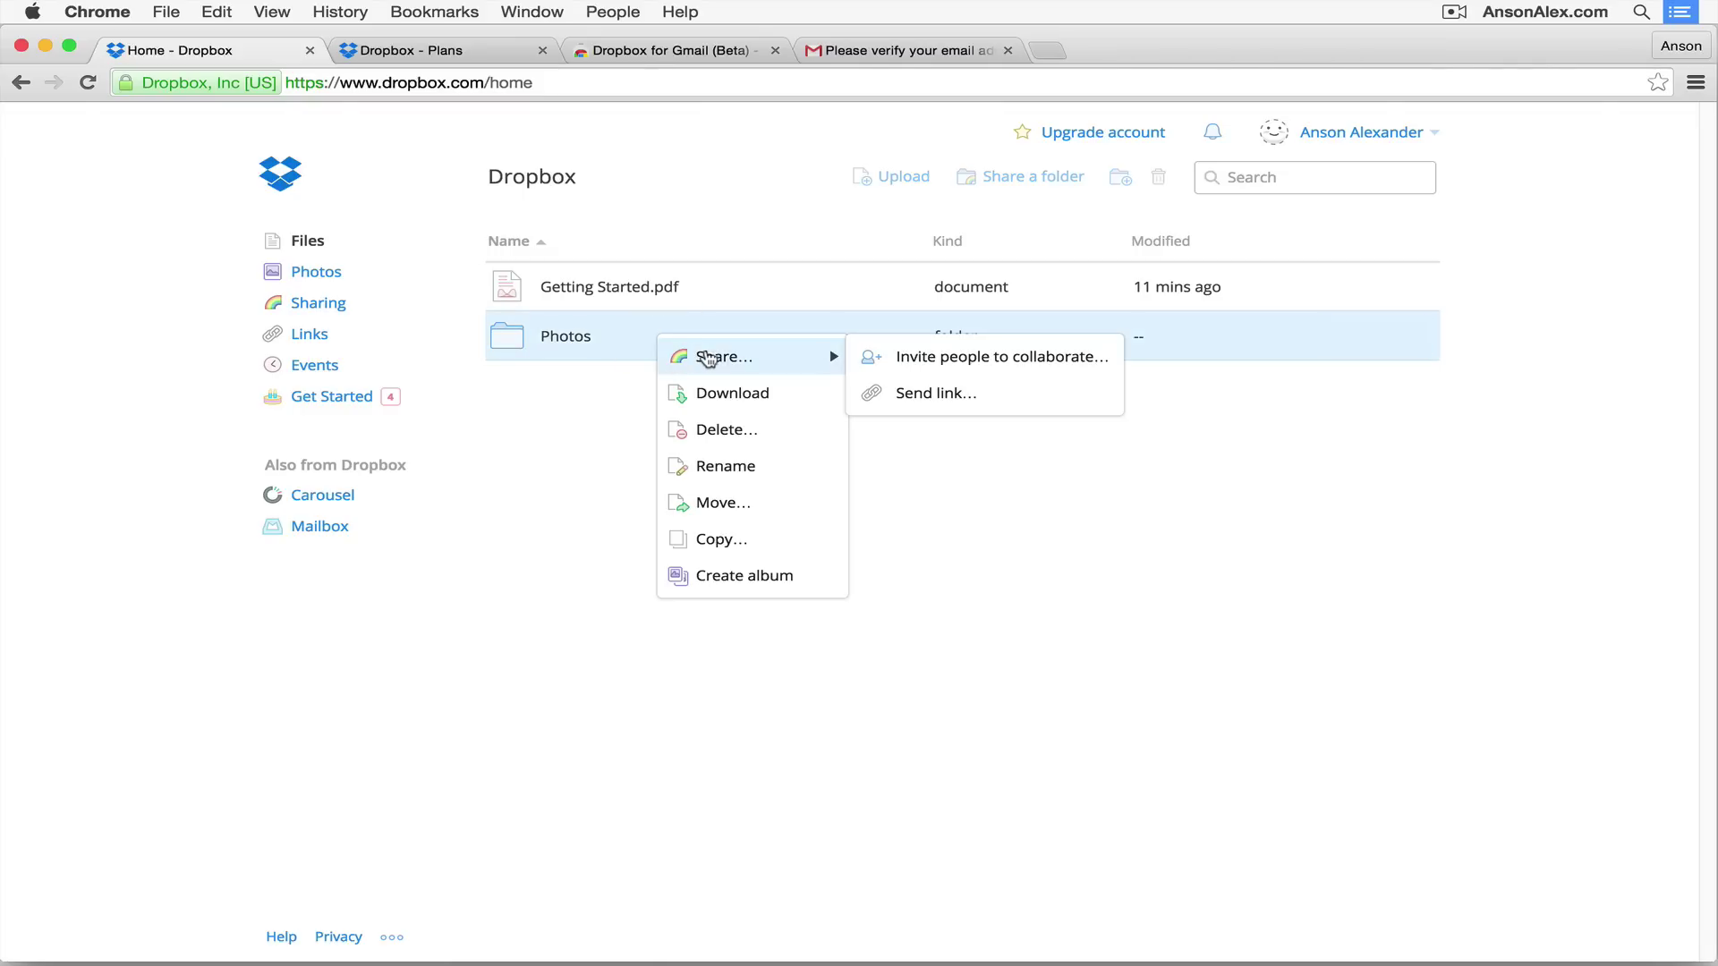
left_click(947, 360)
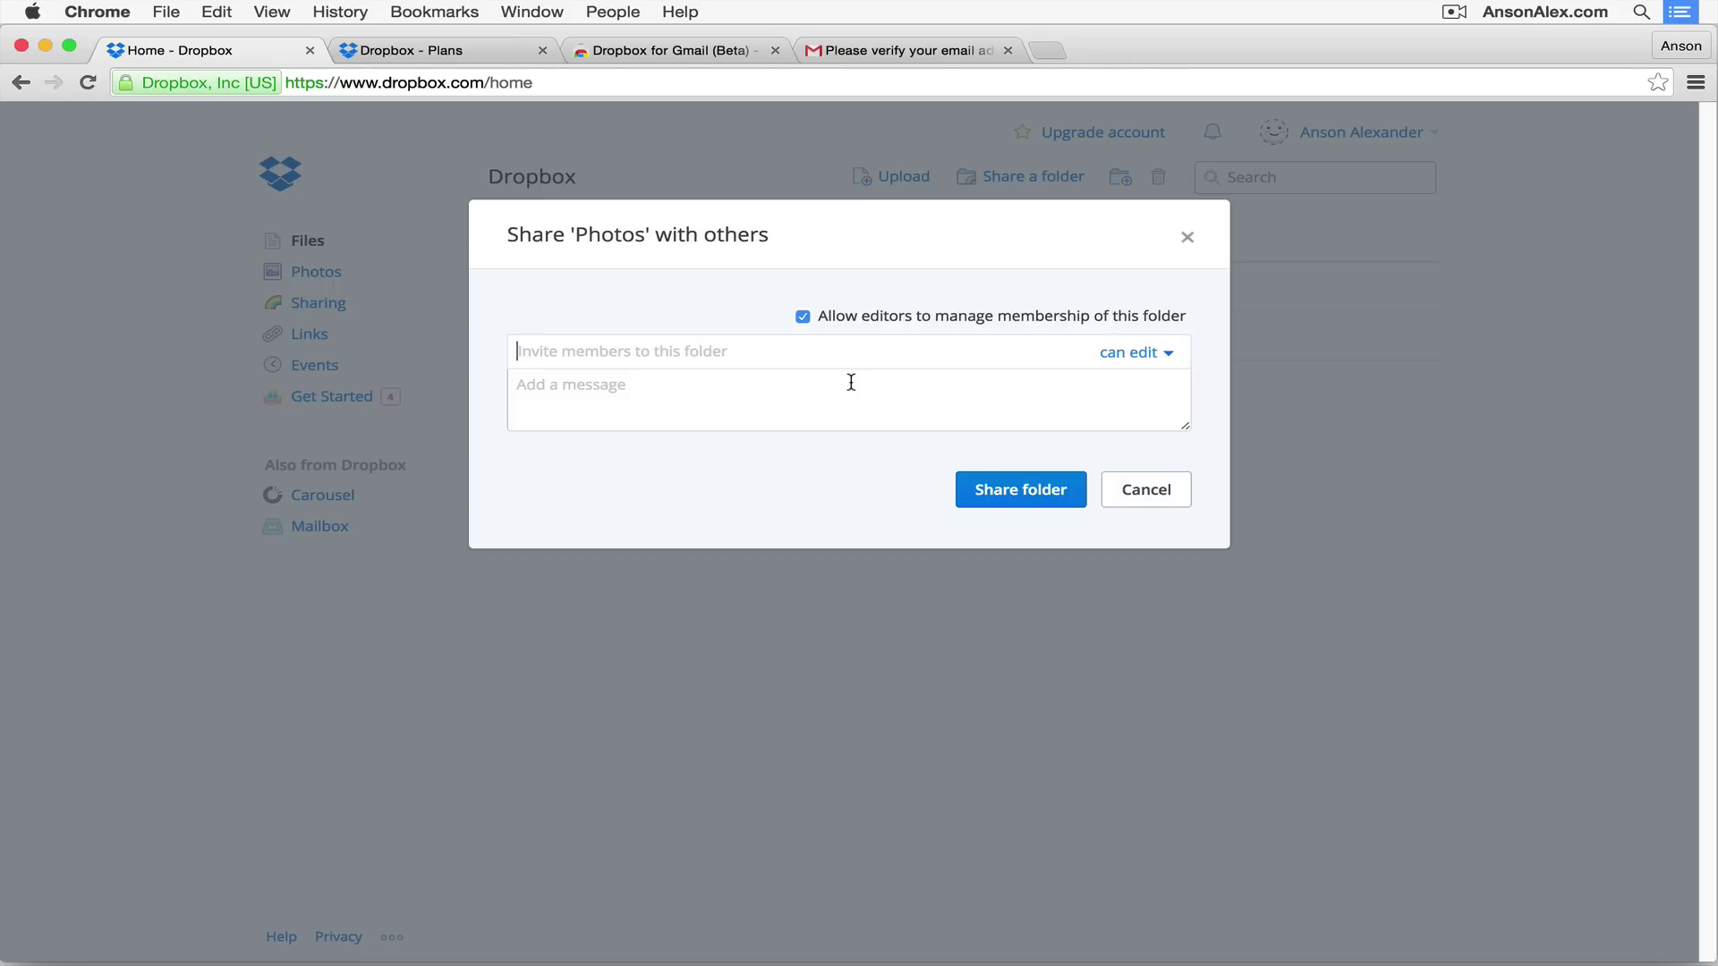
type("webmas")
key("Return")
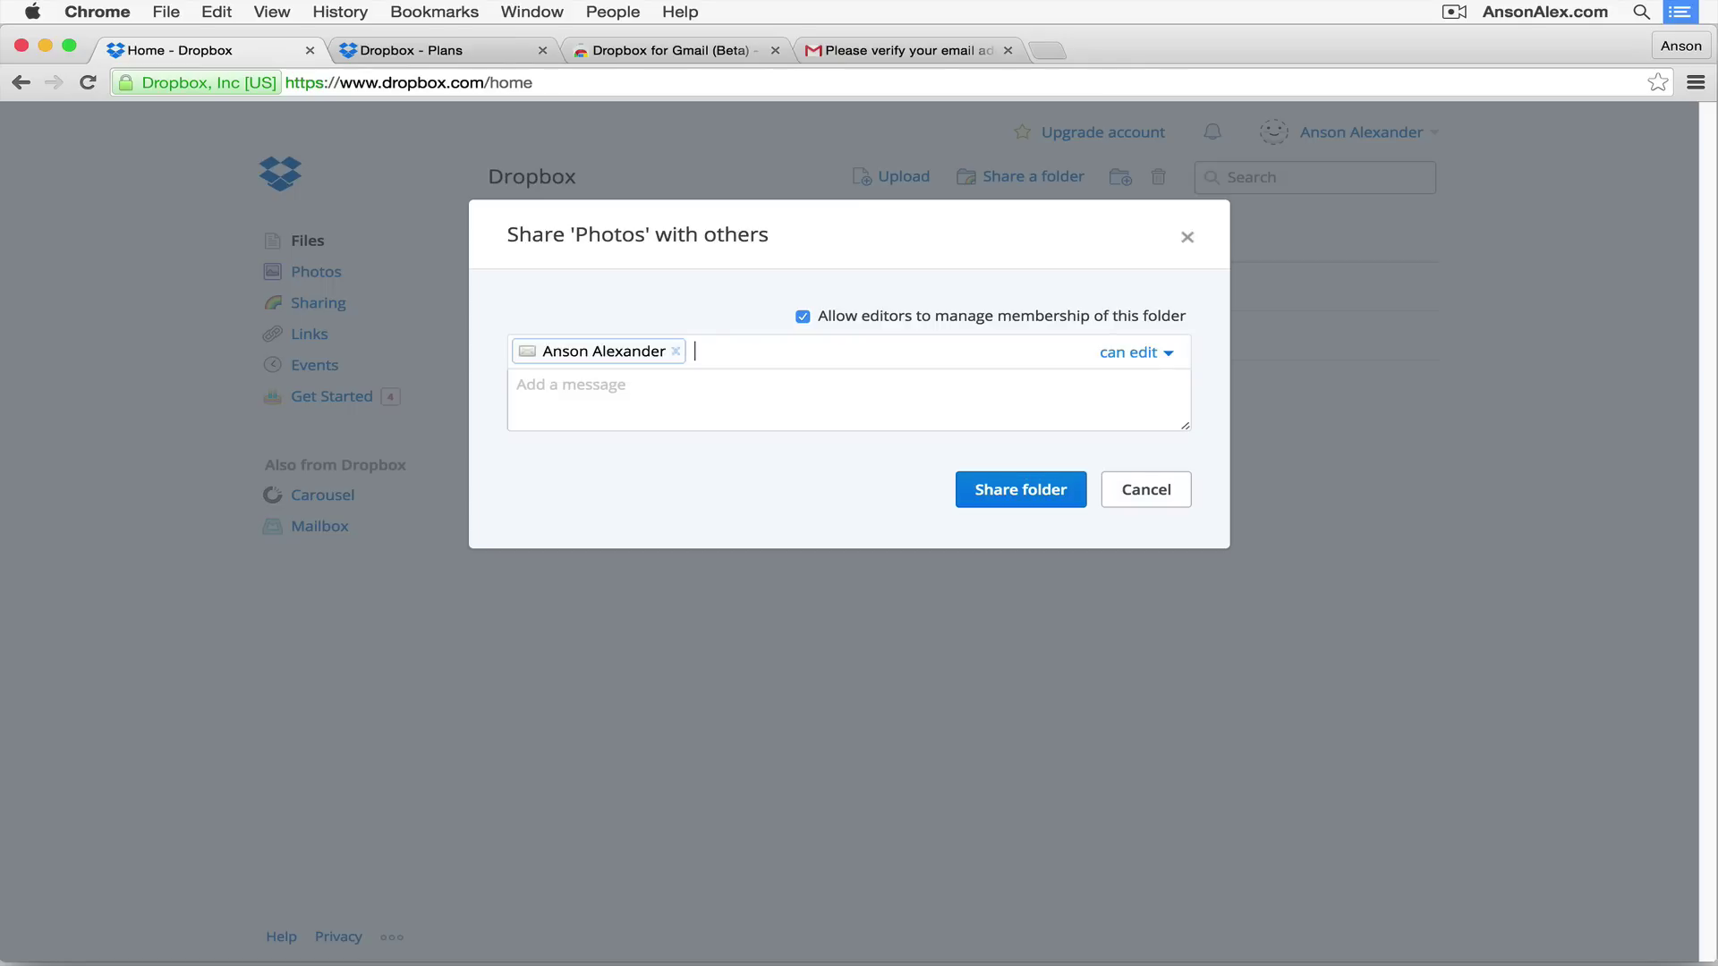
left_click(1116, 356)
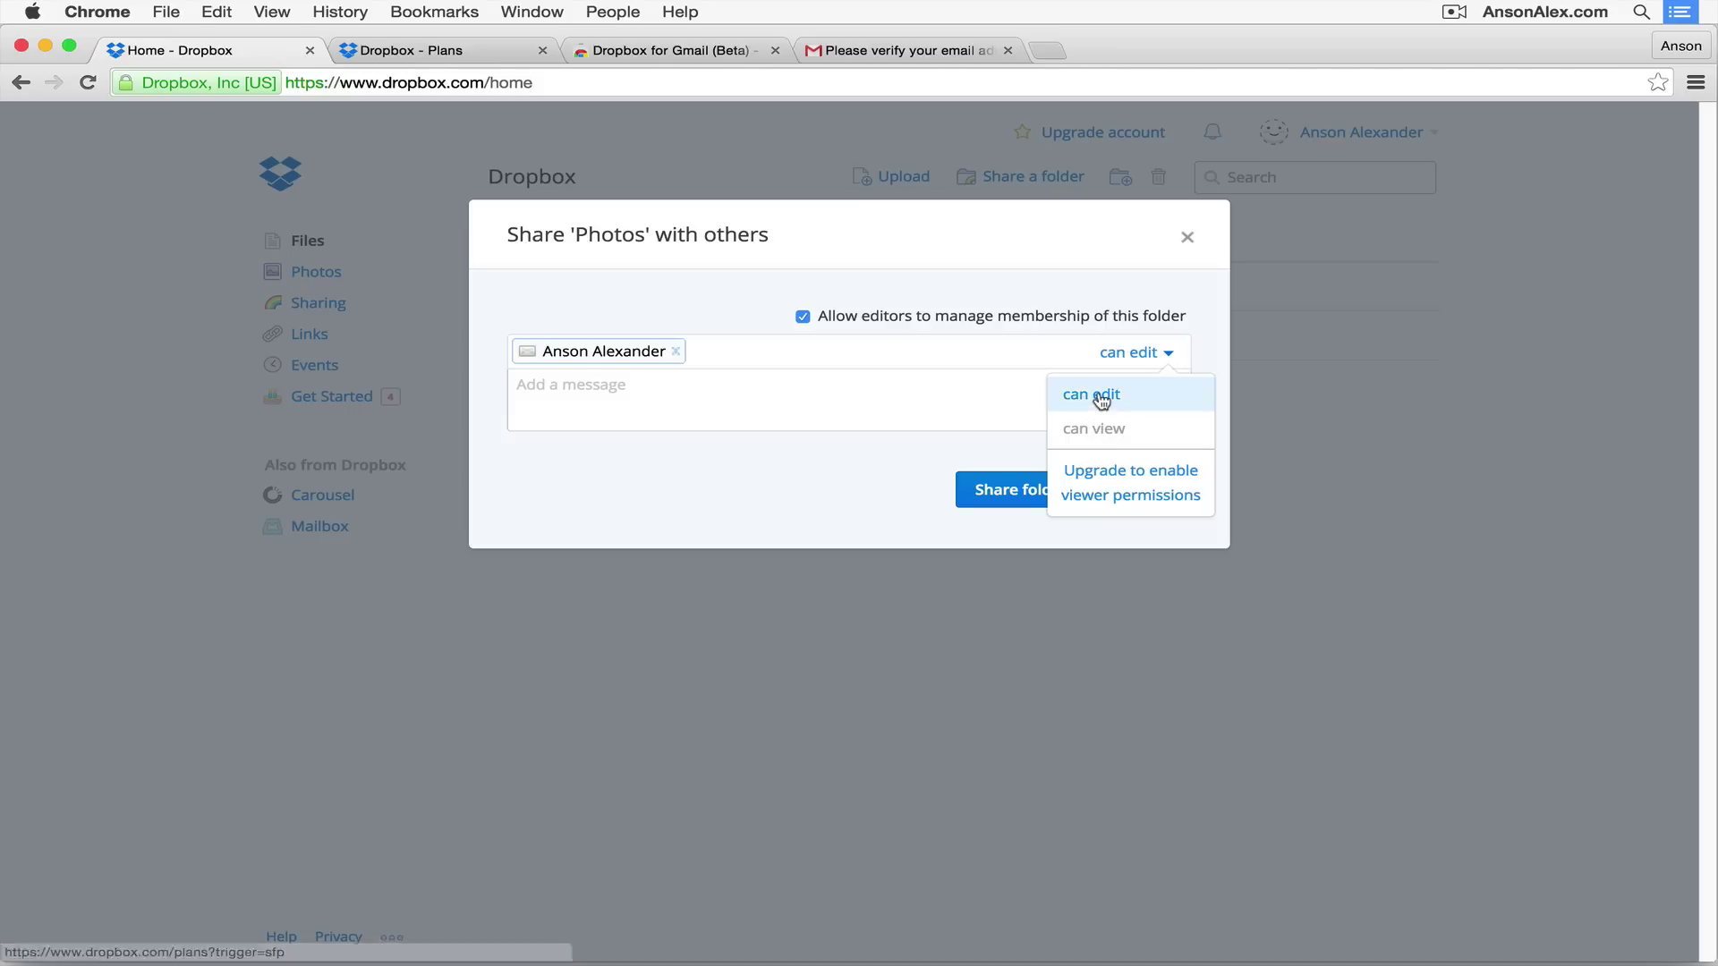
left_click(893, 431)
left_click(1026, 494)
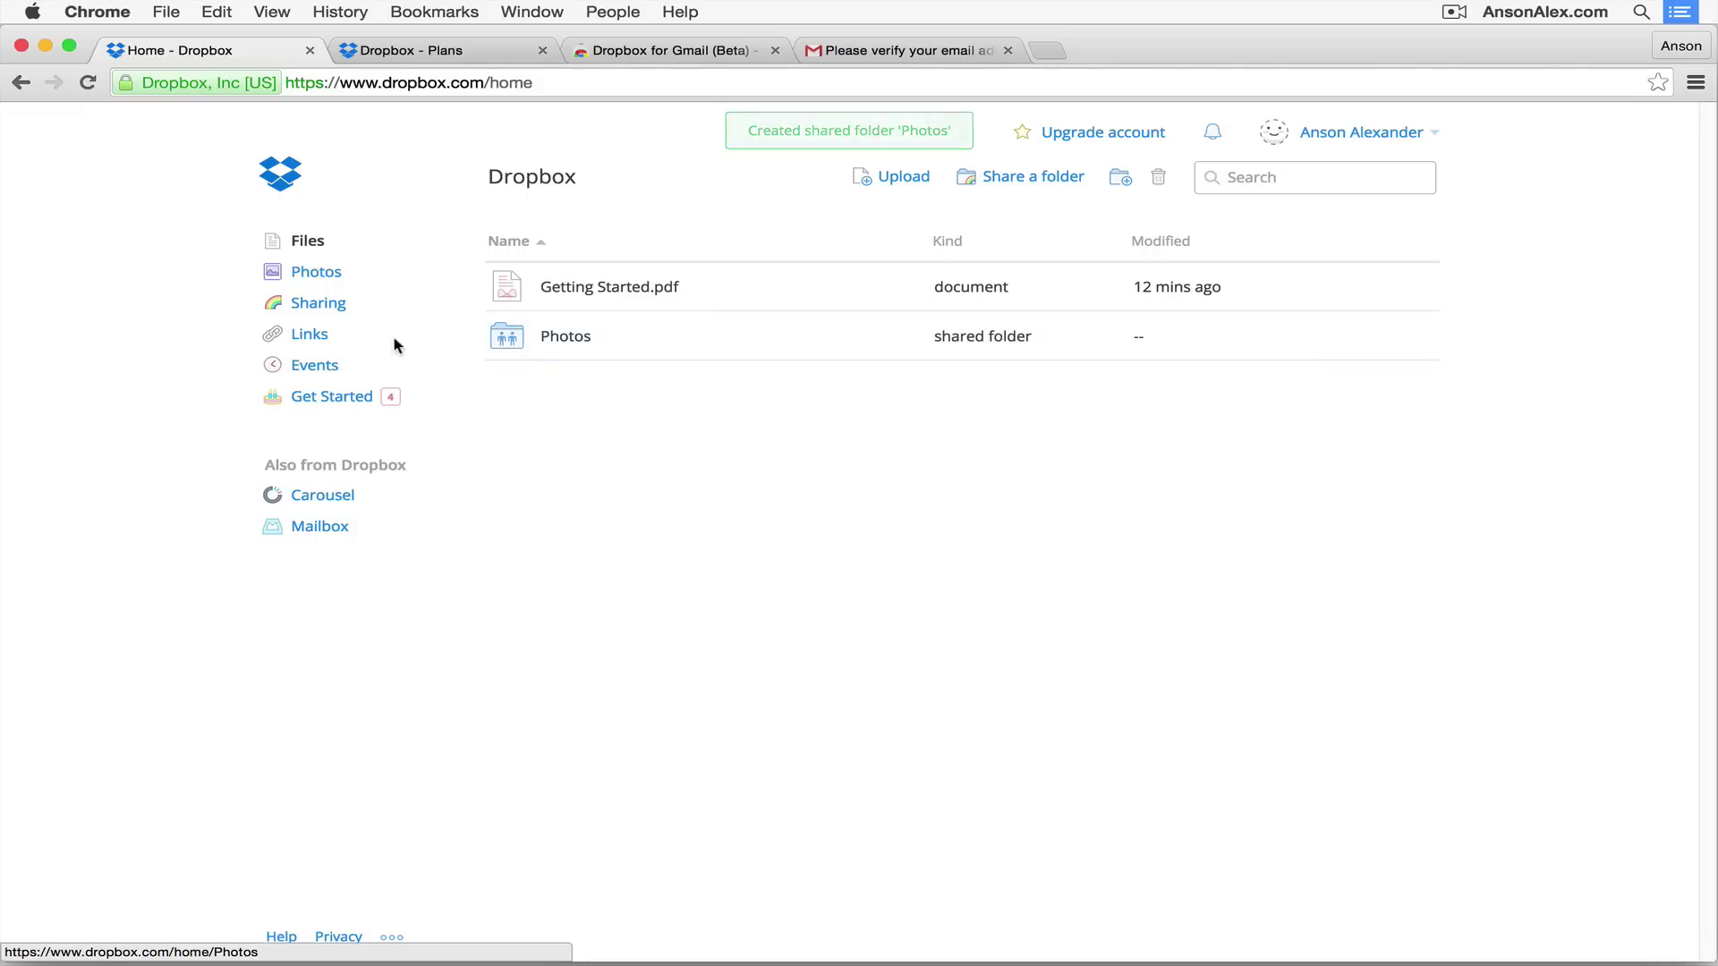
left_click(318, 308)
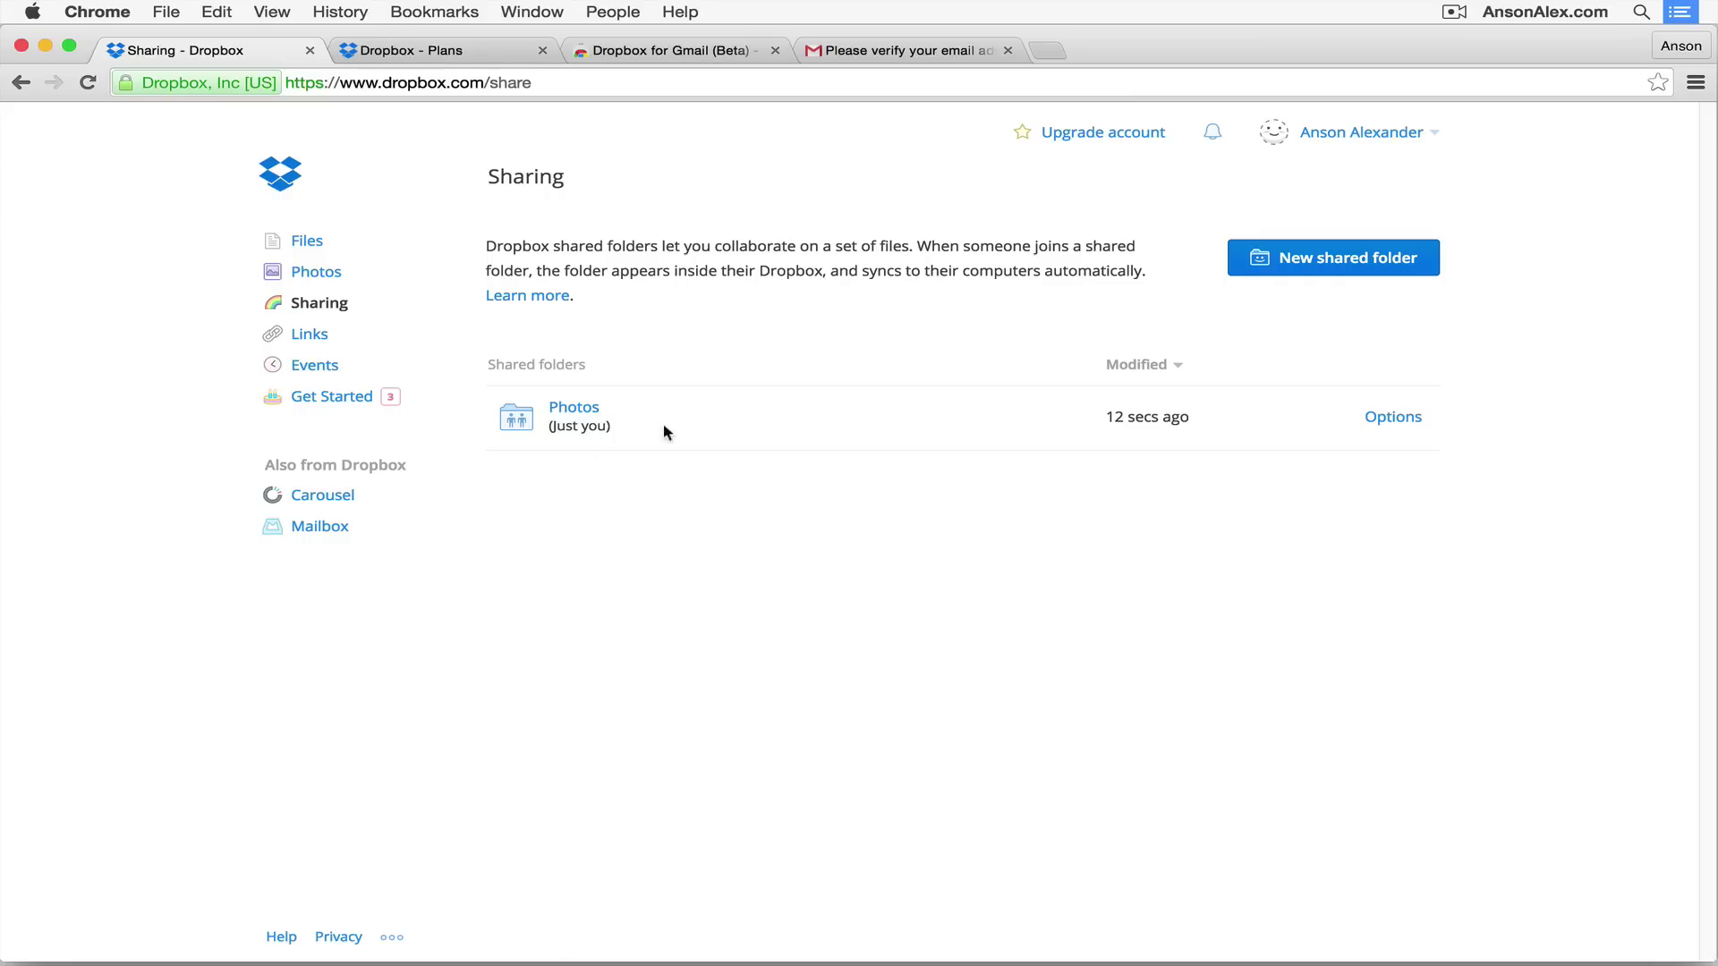
Step: Uncheck 'Allow editors to manage membership' in the Photos folder's sharing options
left_click(1379, 420)
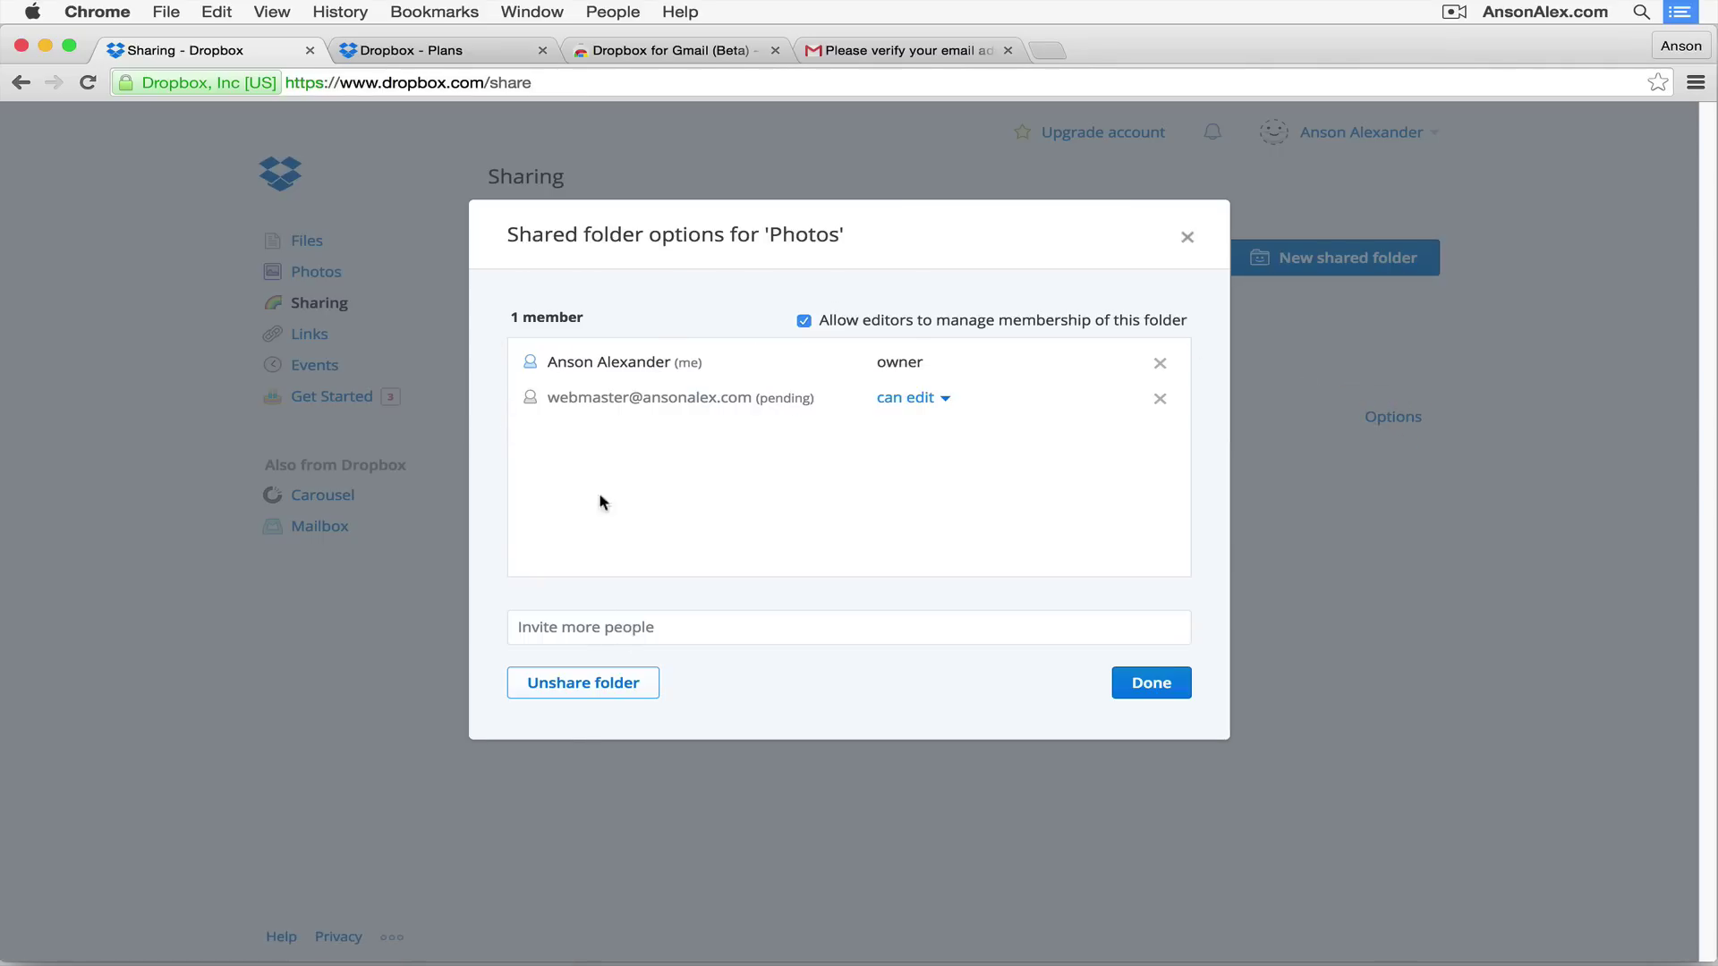
mouse_move(611, 361)
left_click(938, 399)
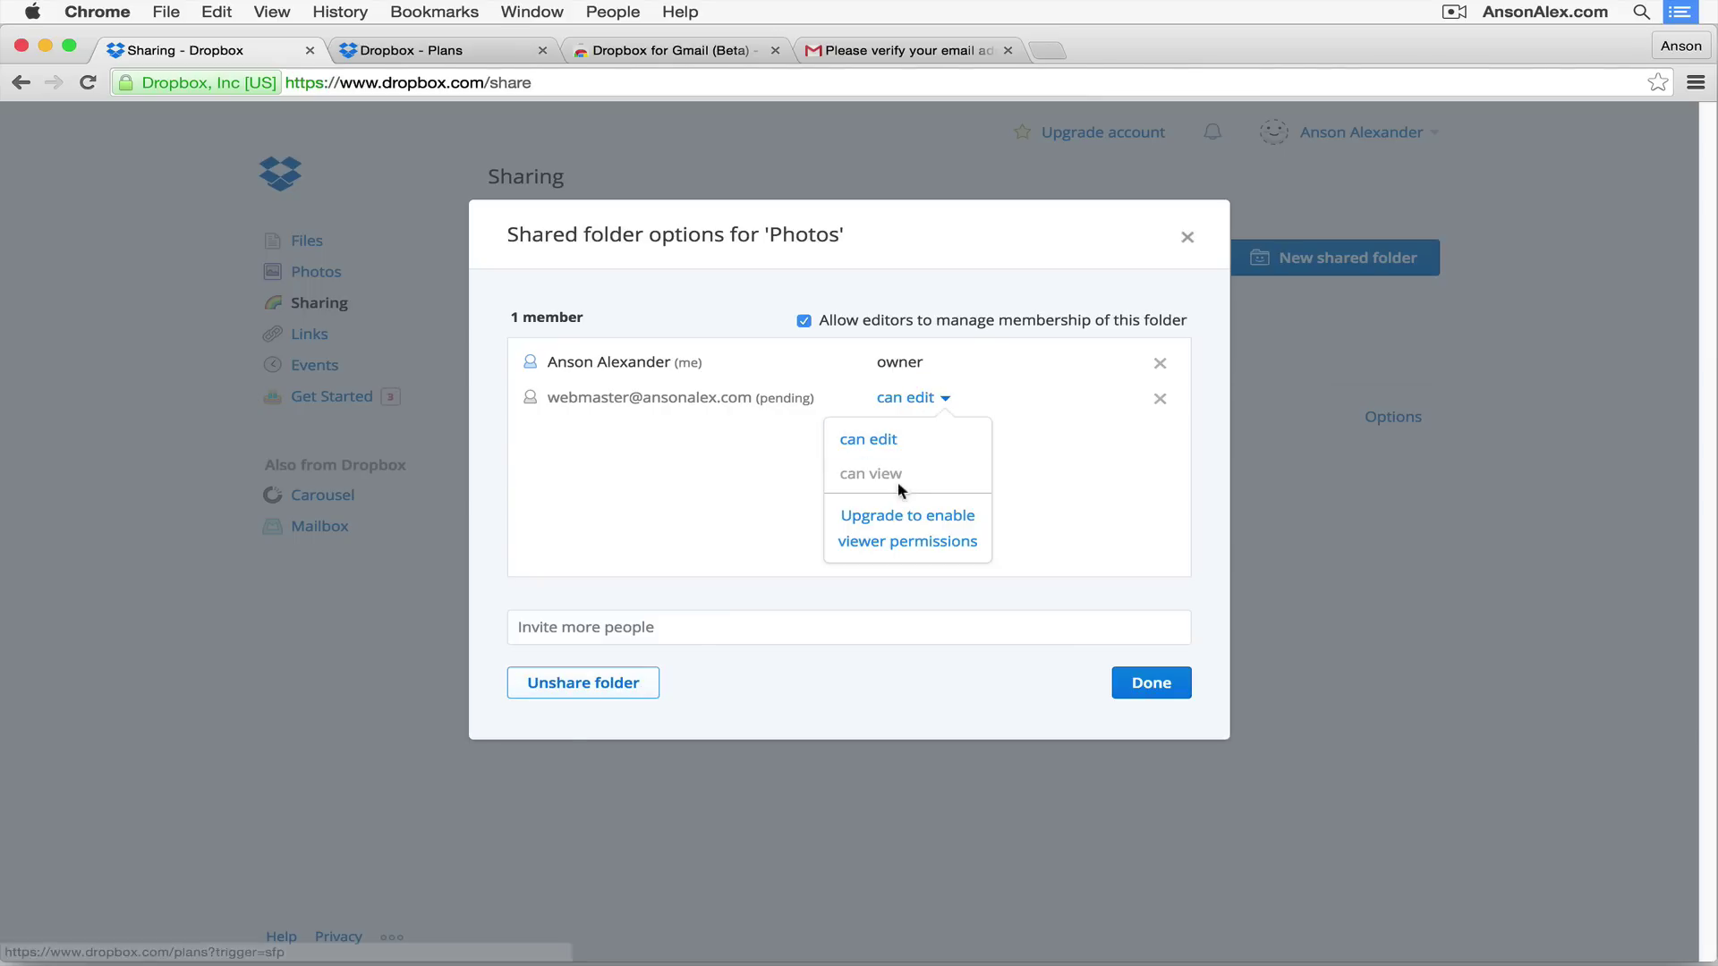
left_click(1059, 458)
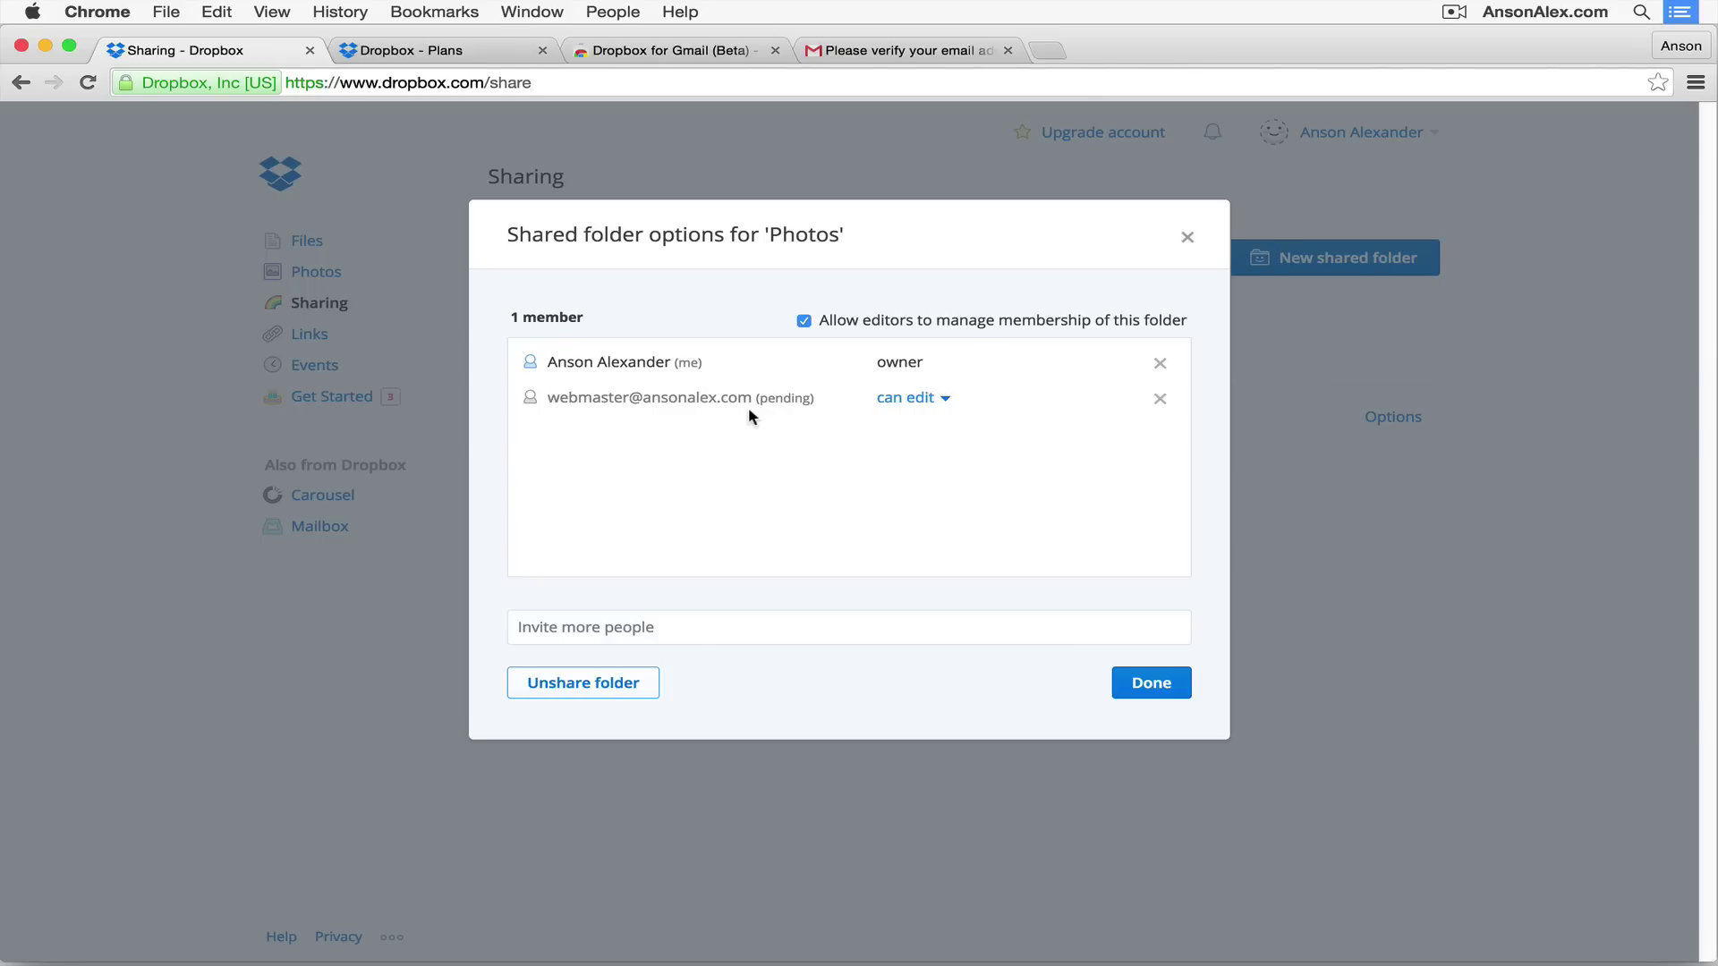
left_click(804, 322)
left_click(1167, 694)
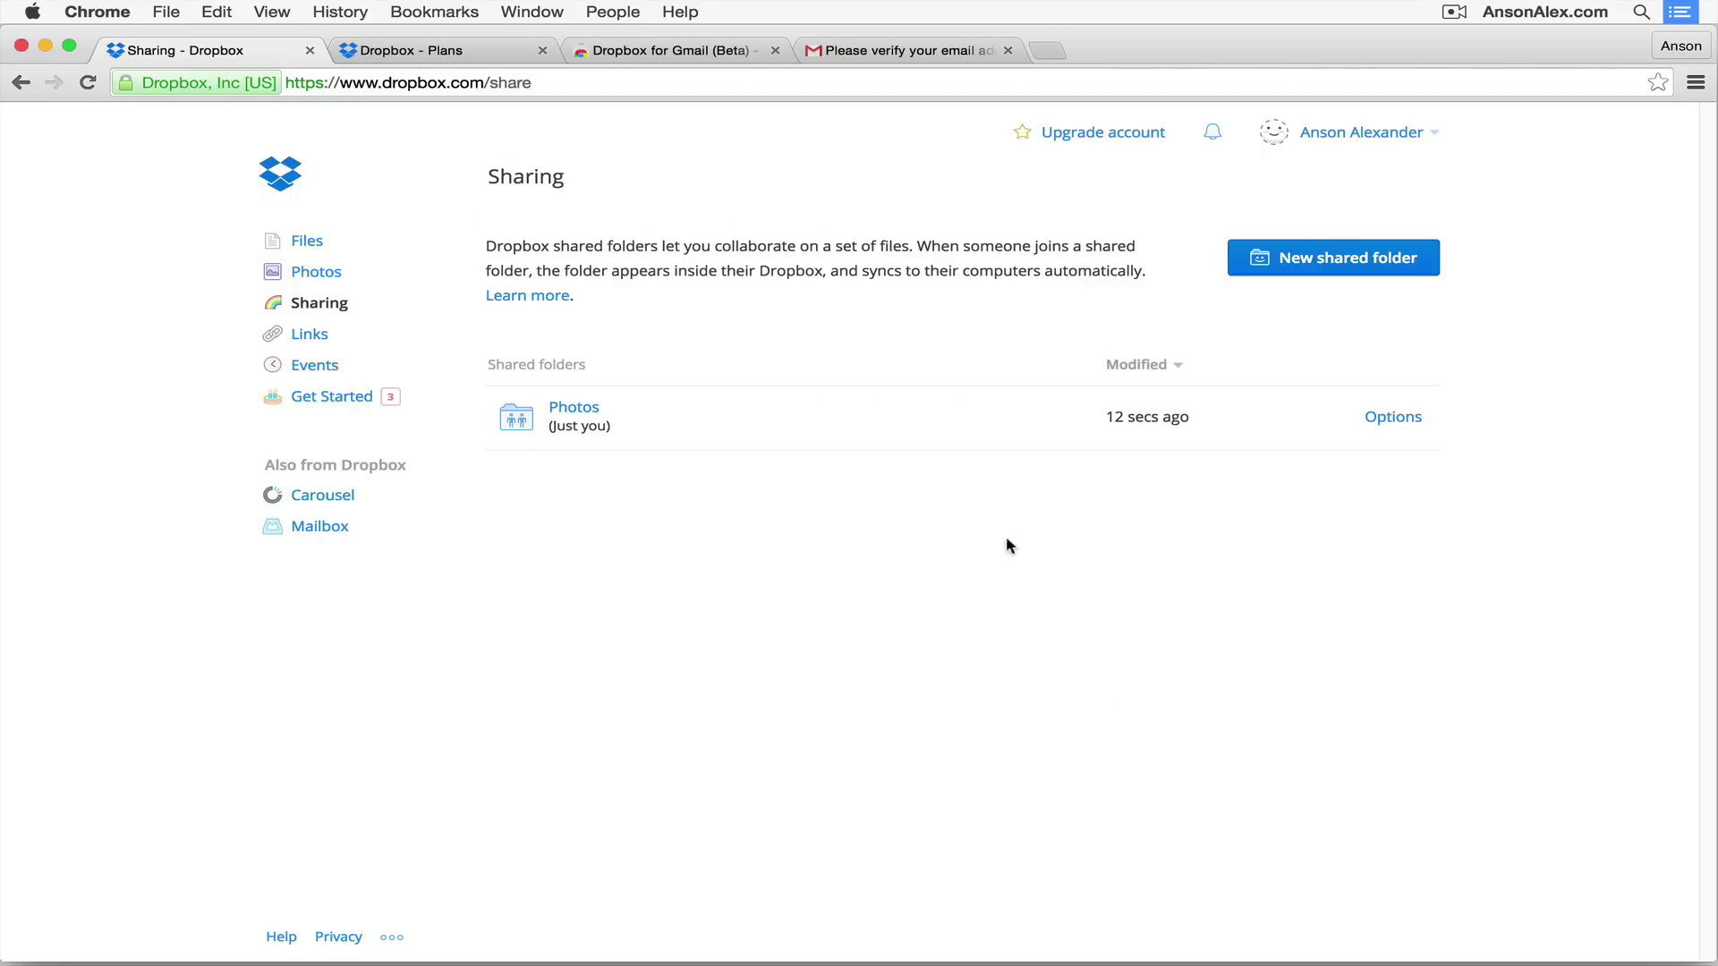
Step: Create a shareable Send link for the Photos folder and view it on the Links page
left_click(316, 337)
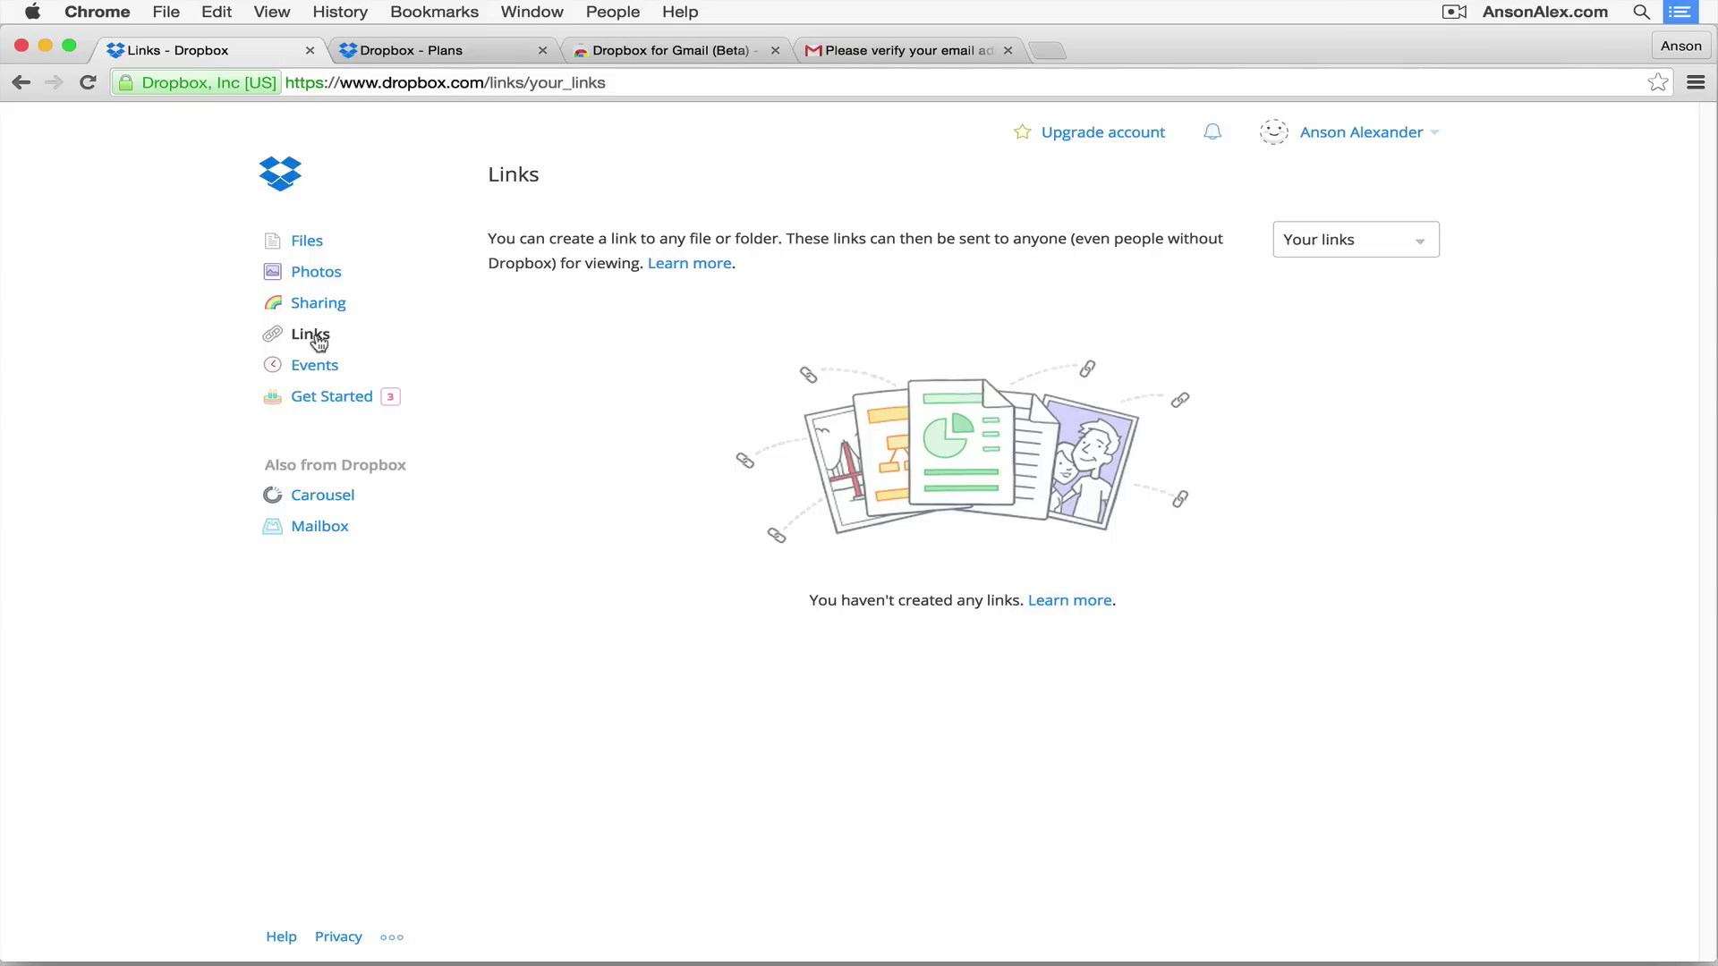
left_click(308, 246)
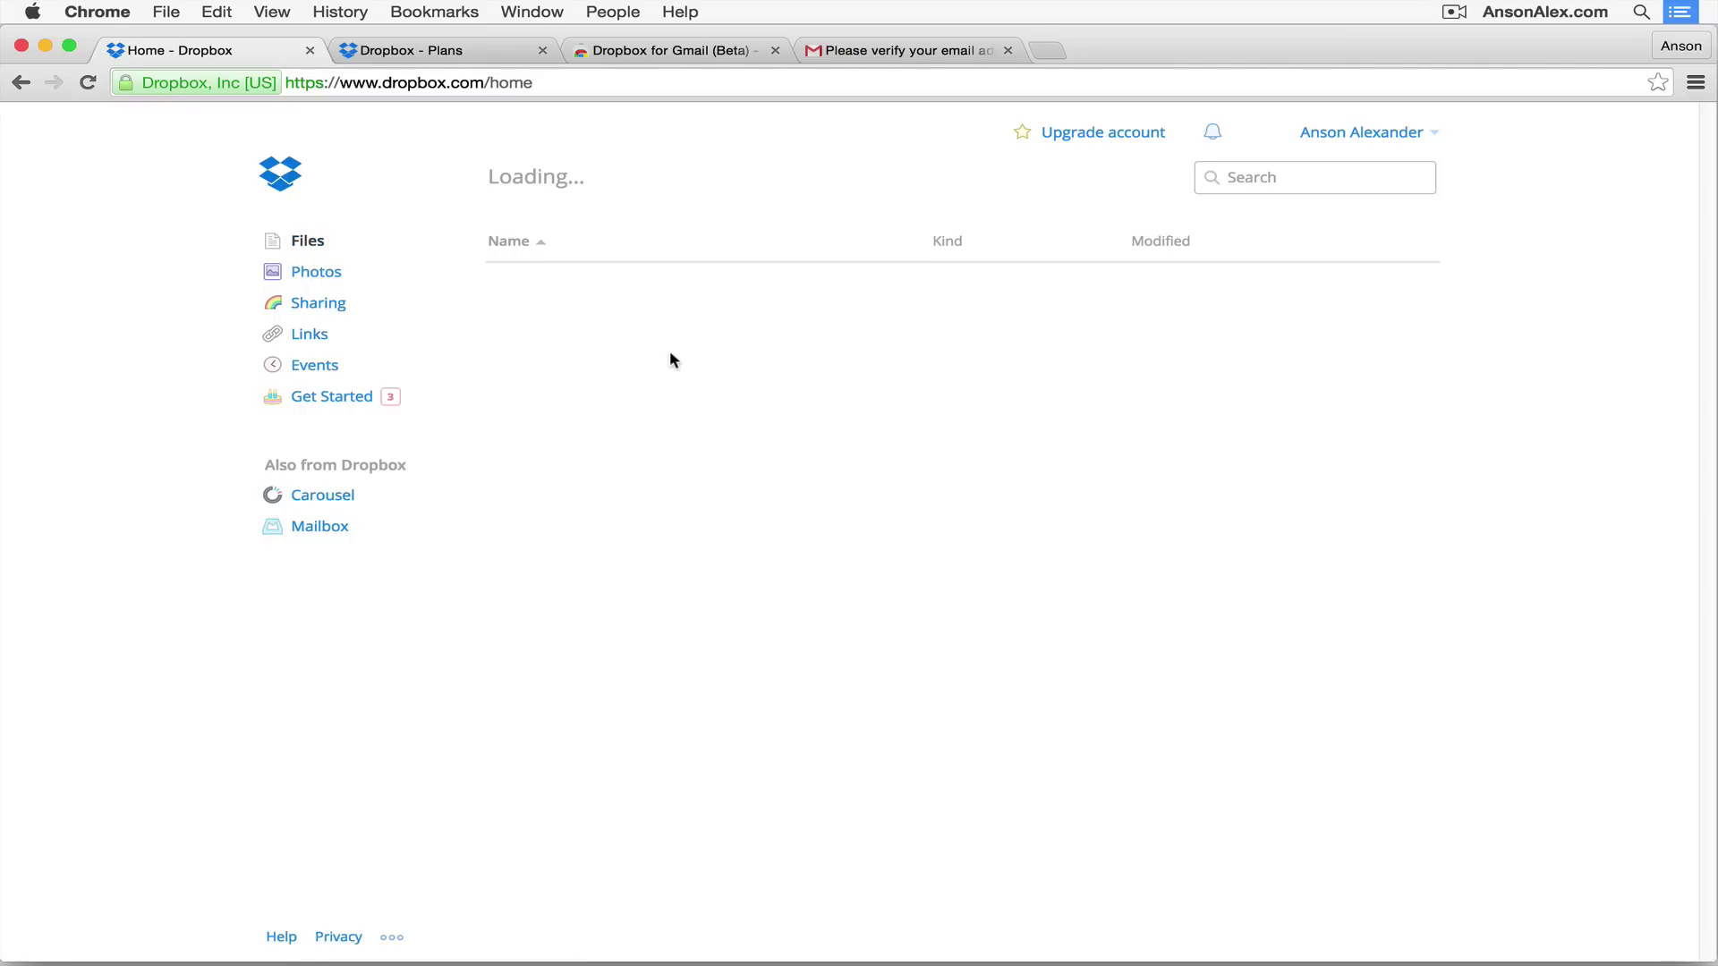
right_click(672, 339)
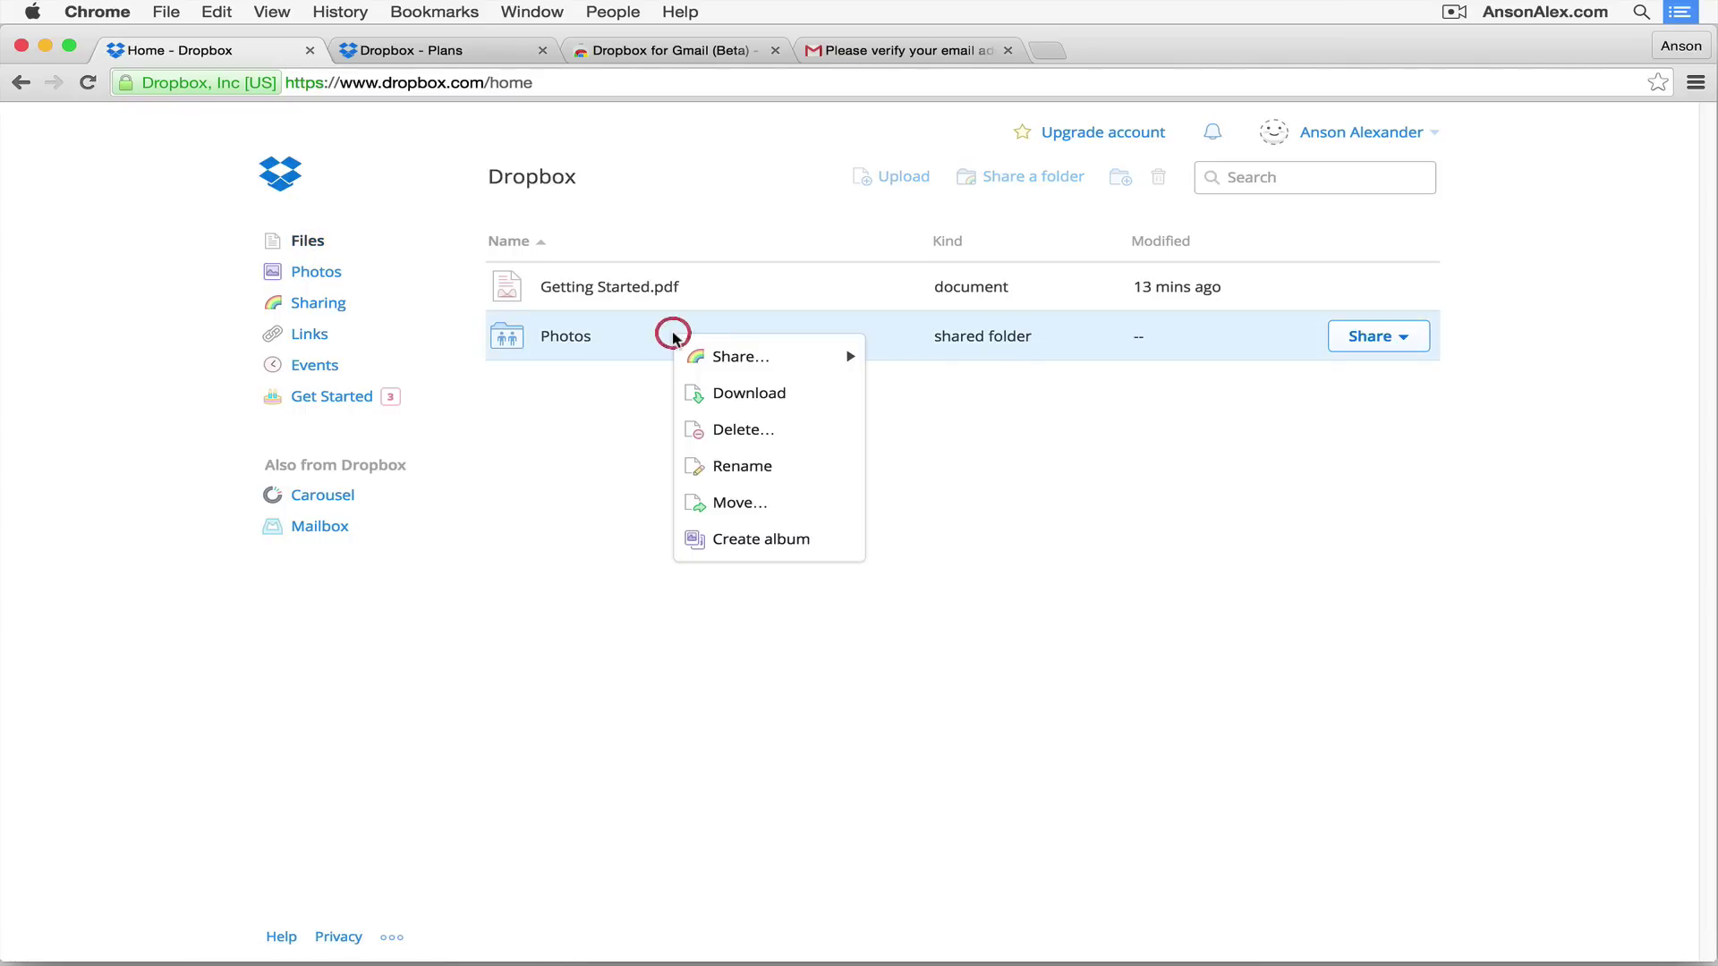
mouse_move(740, 357)
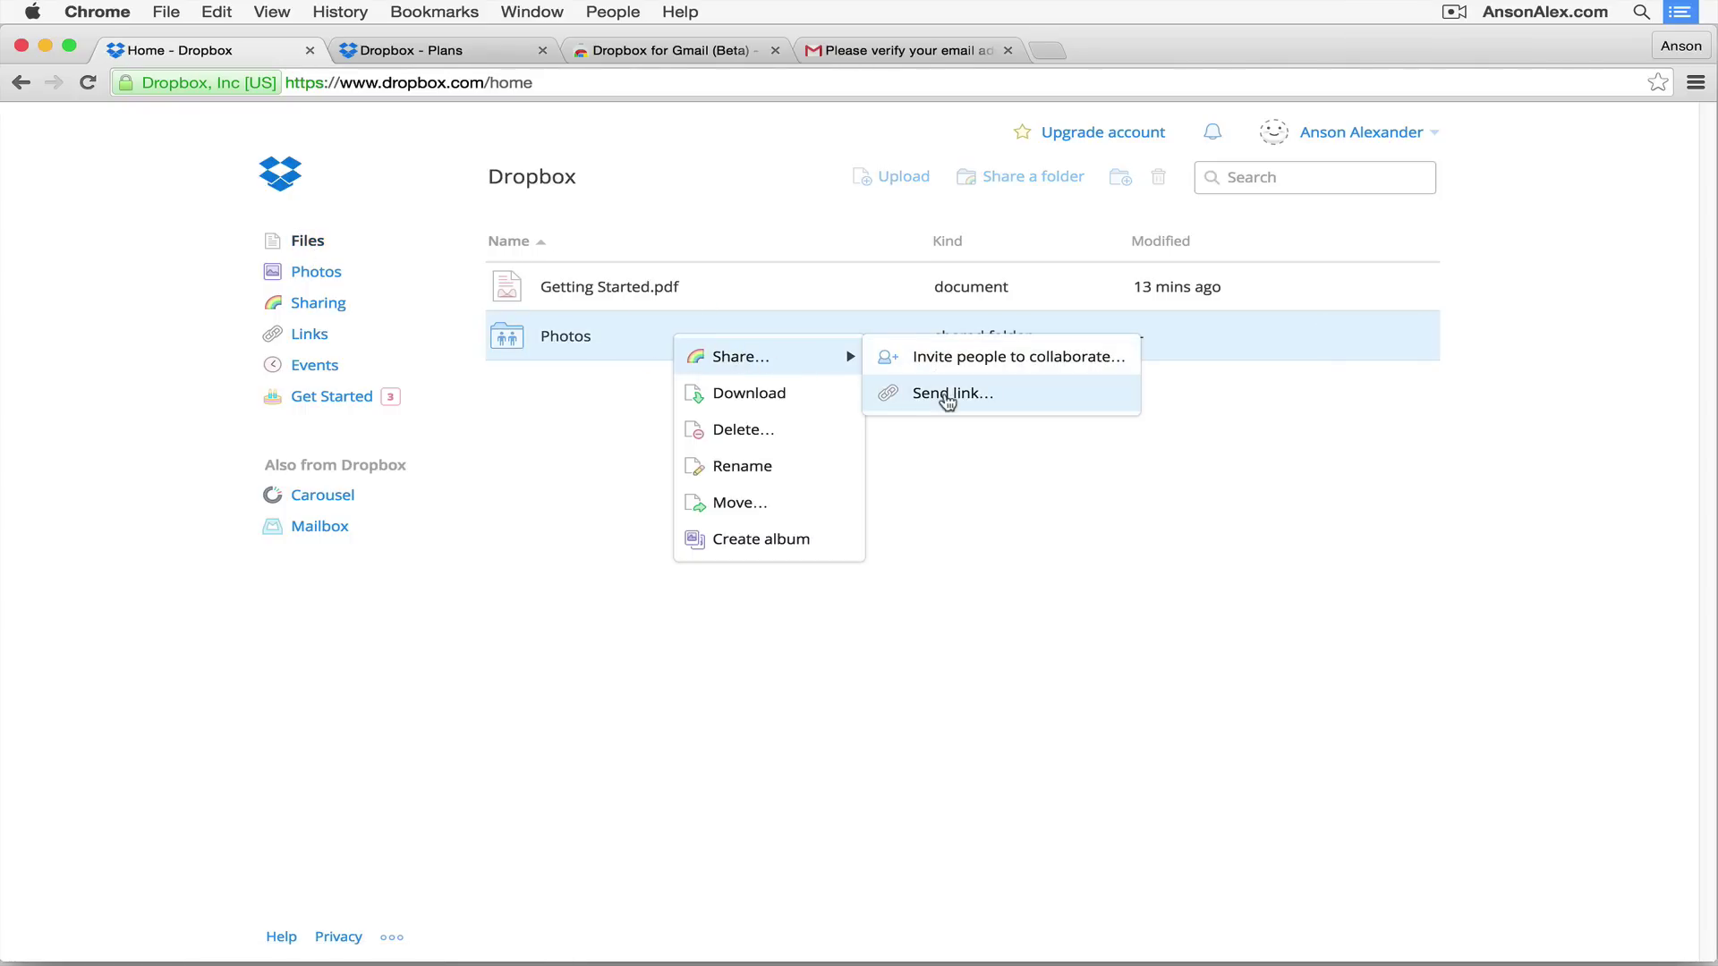
left_click(947, 400)
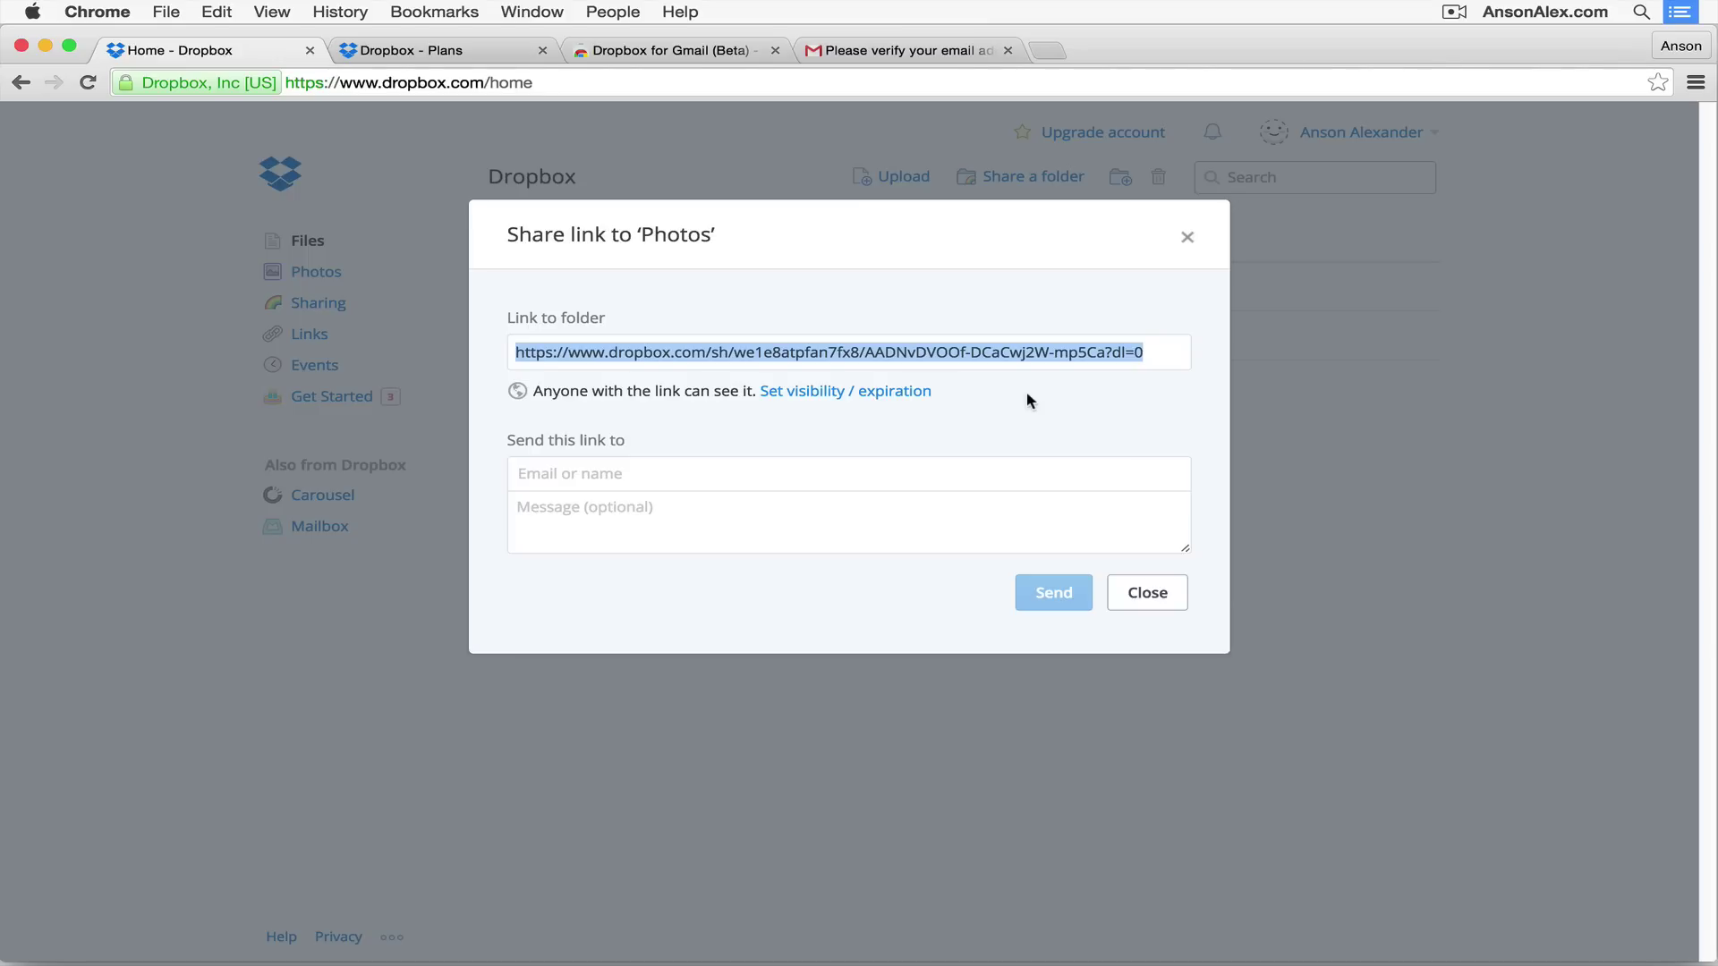
left_click(1175, 593)
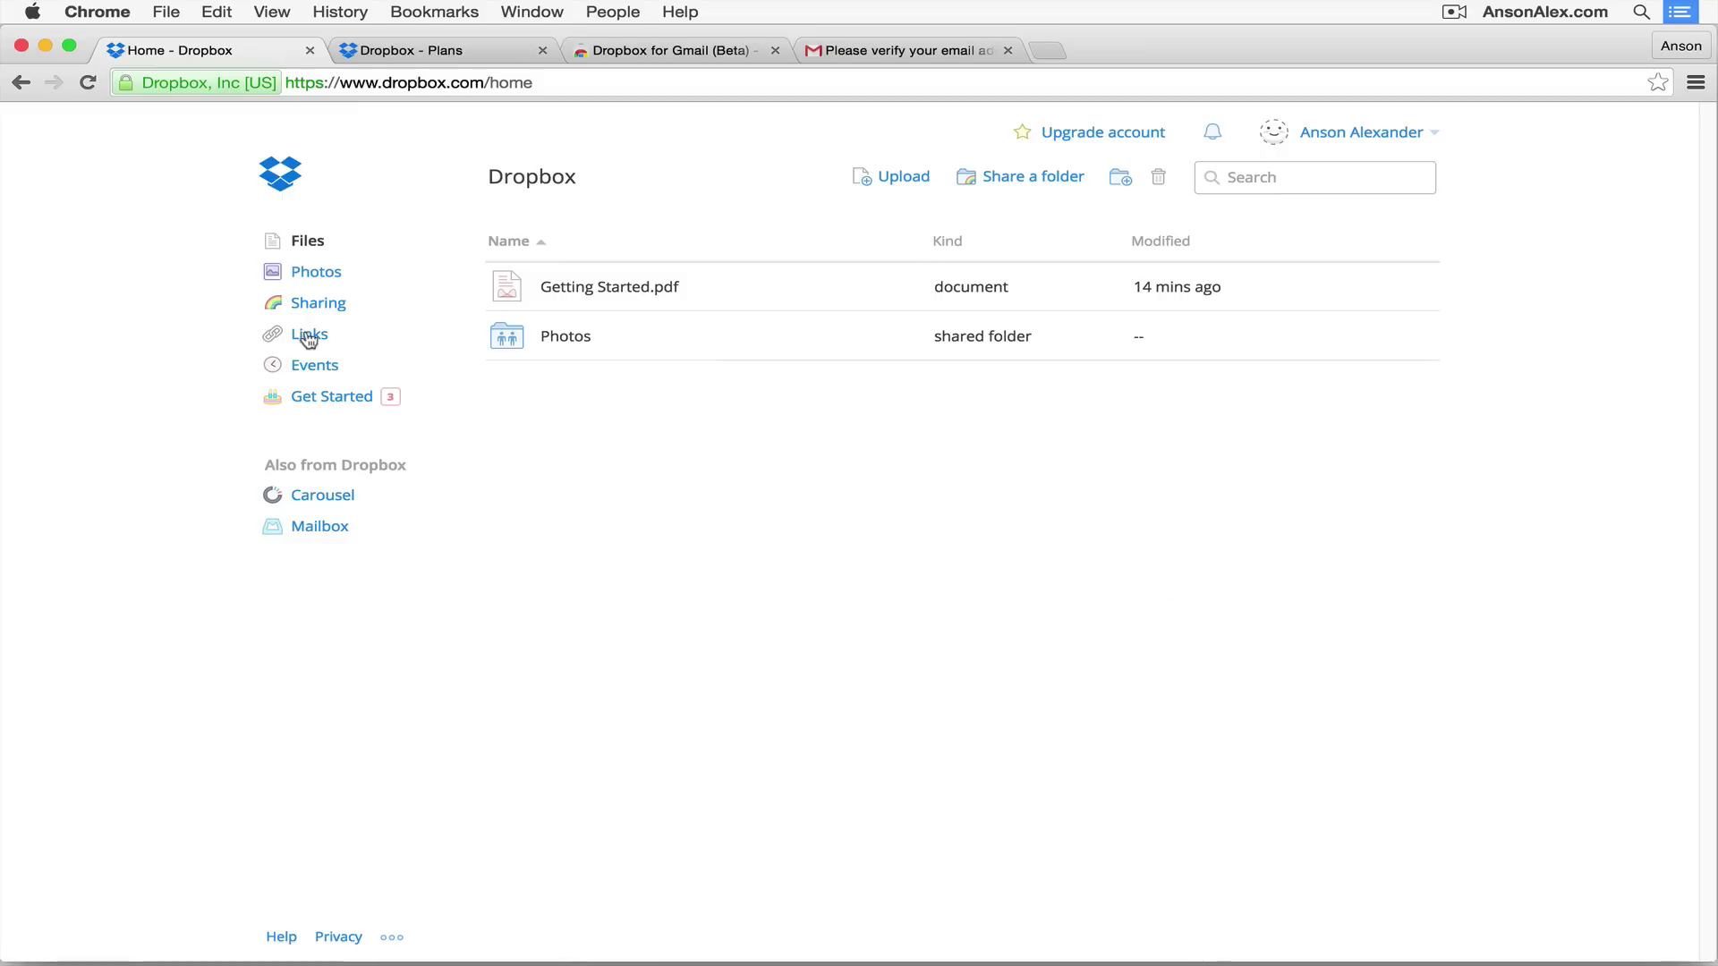
left_click(308, 337)
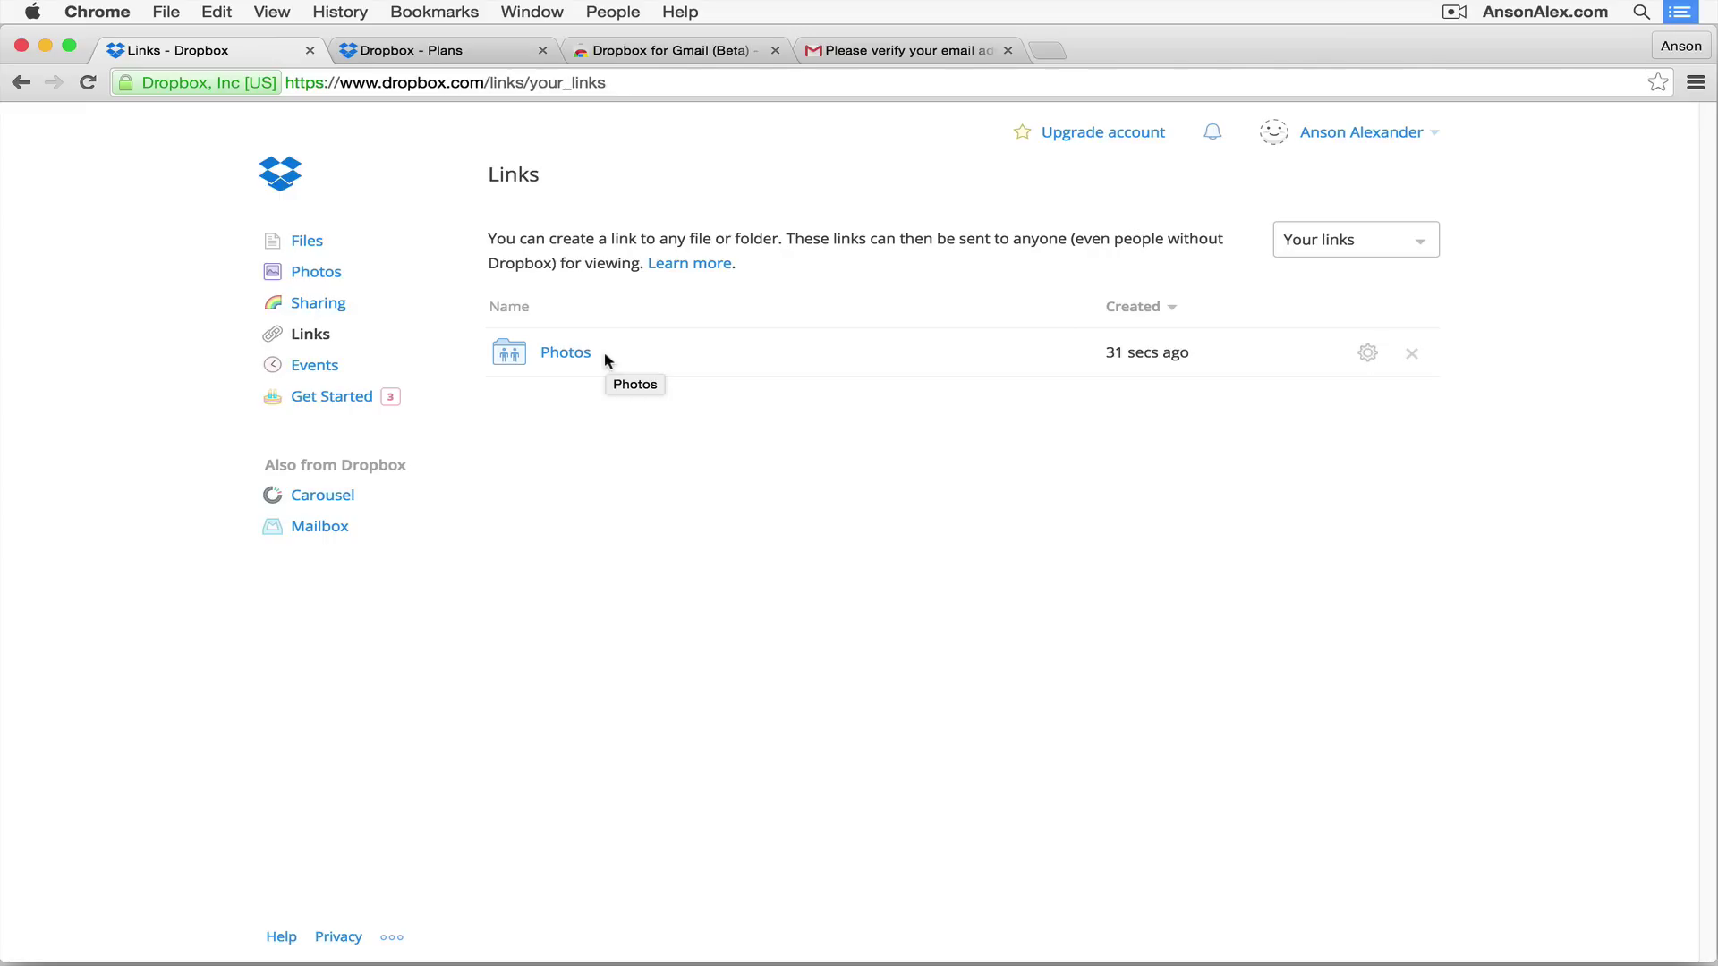
Step: Review recent file and sharing activity on the Events timeline, then go back to Files
left_click(314, 366)
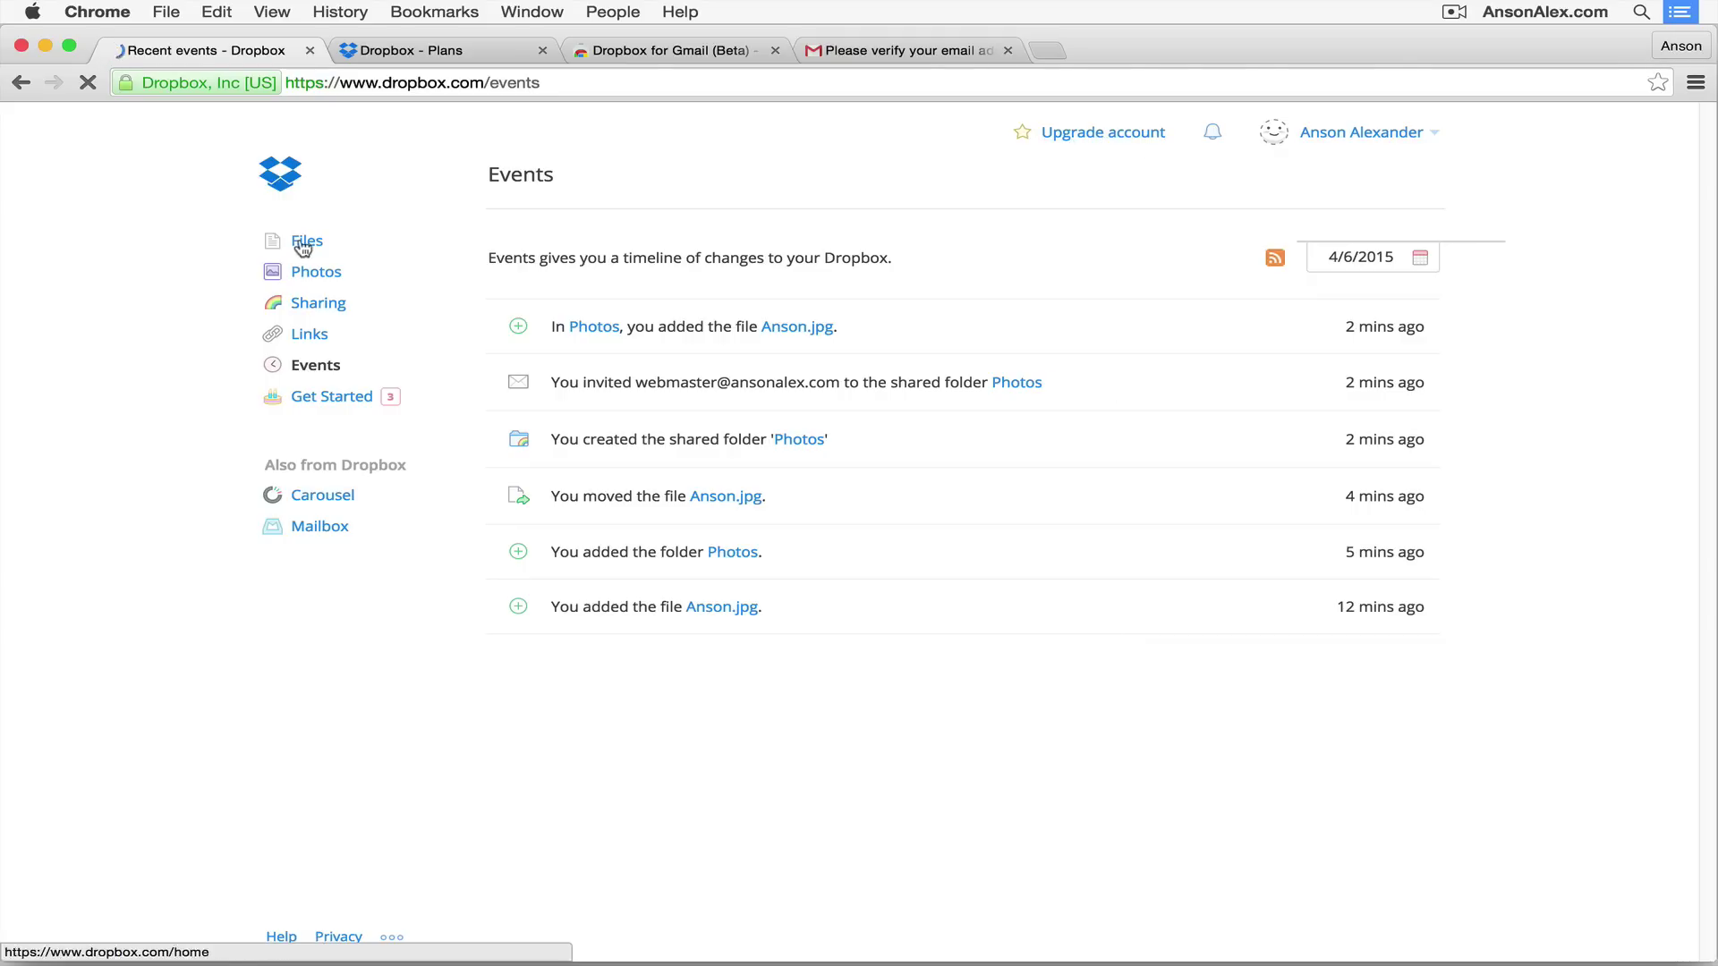
left_click(304, 239)
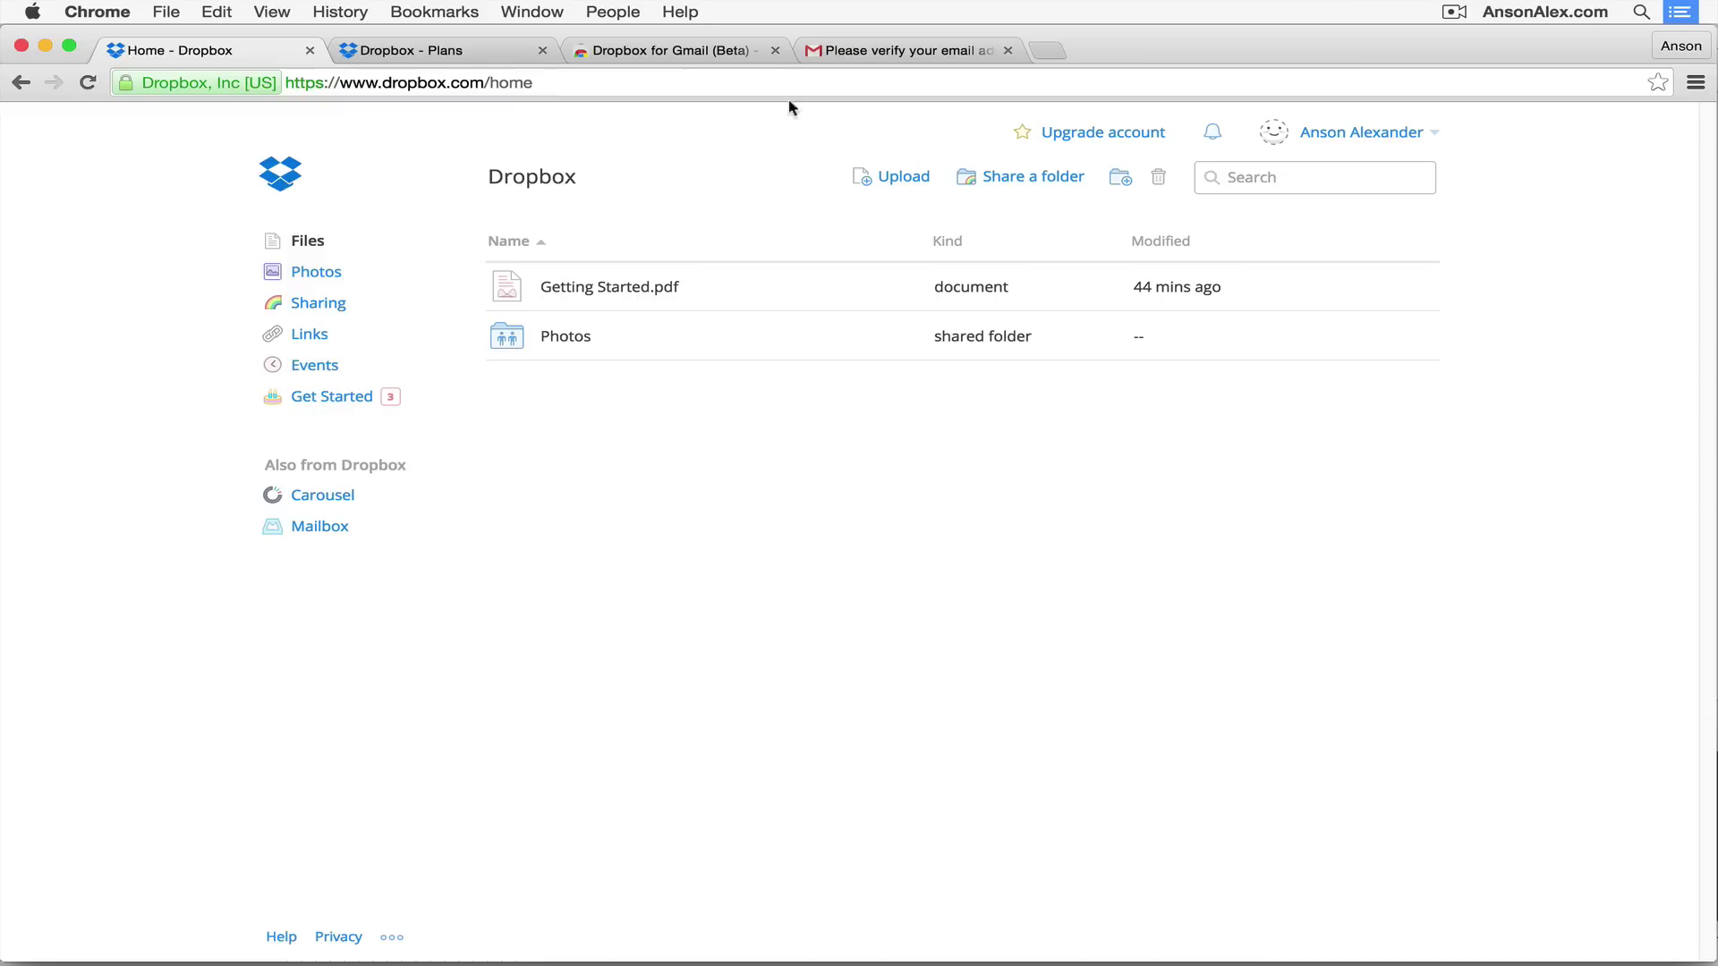
left_click(729, 52)
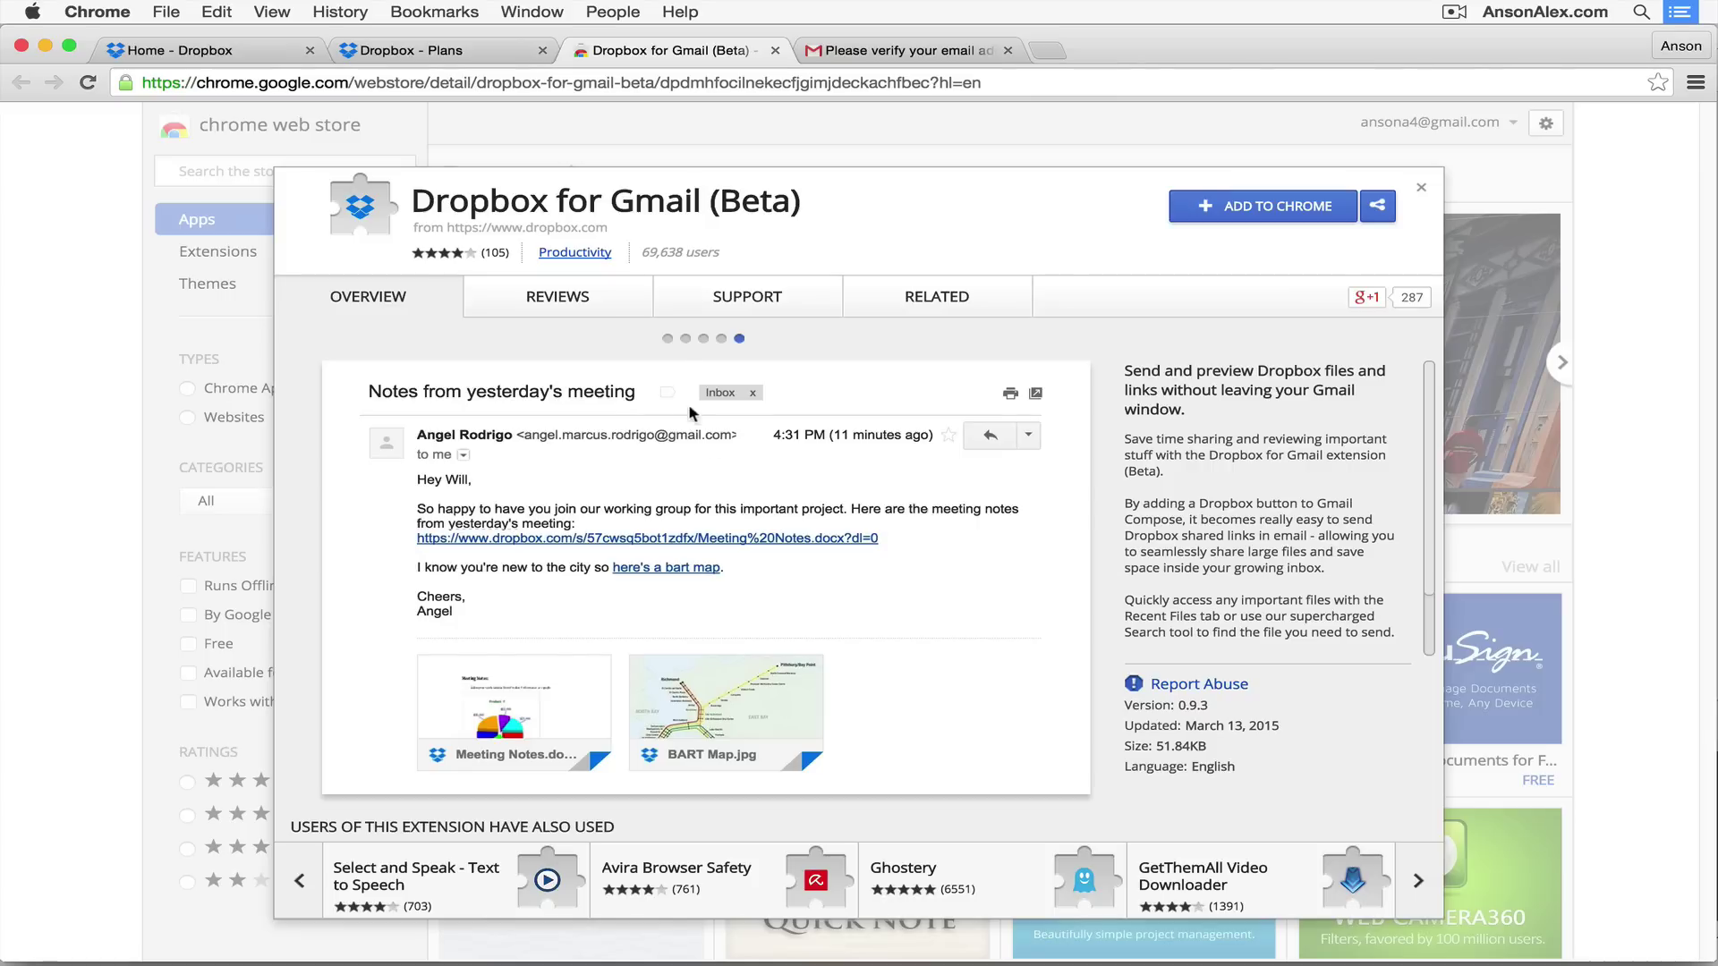
left_click(666, 340)
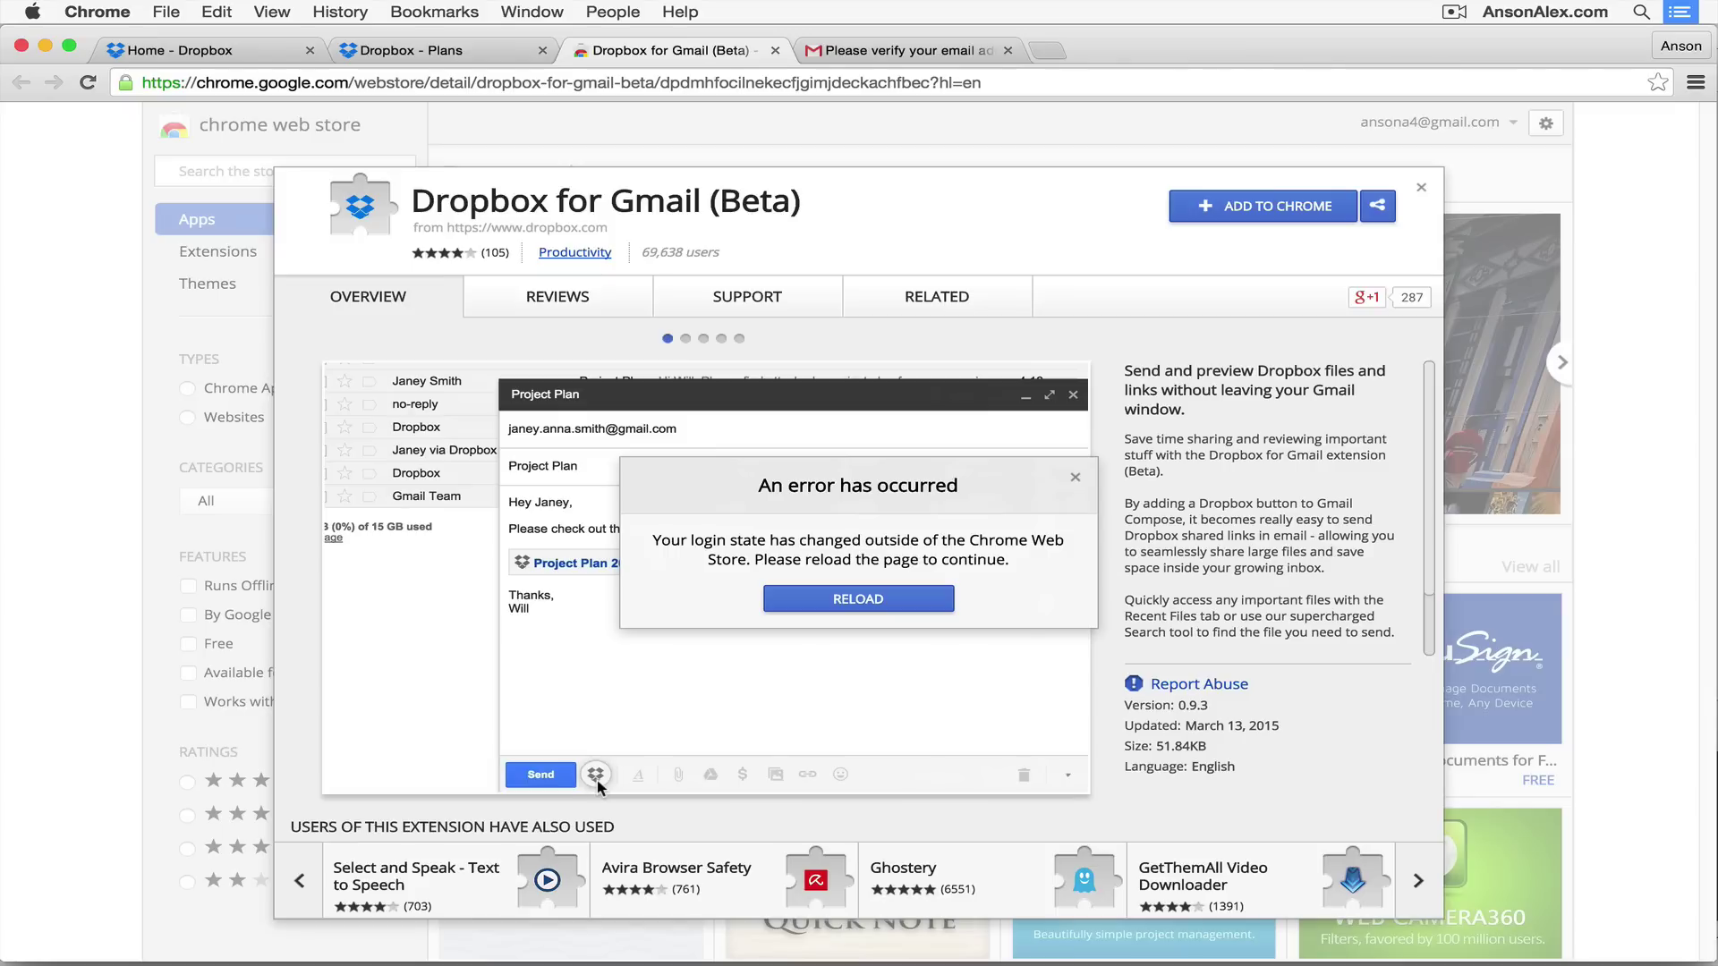
left_click(1076, 479)
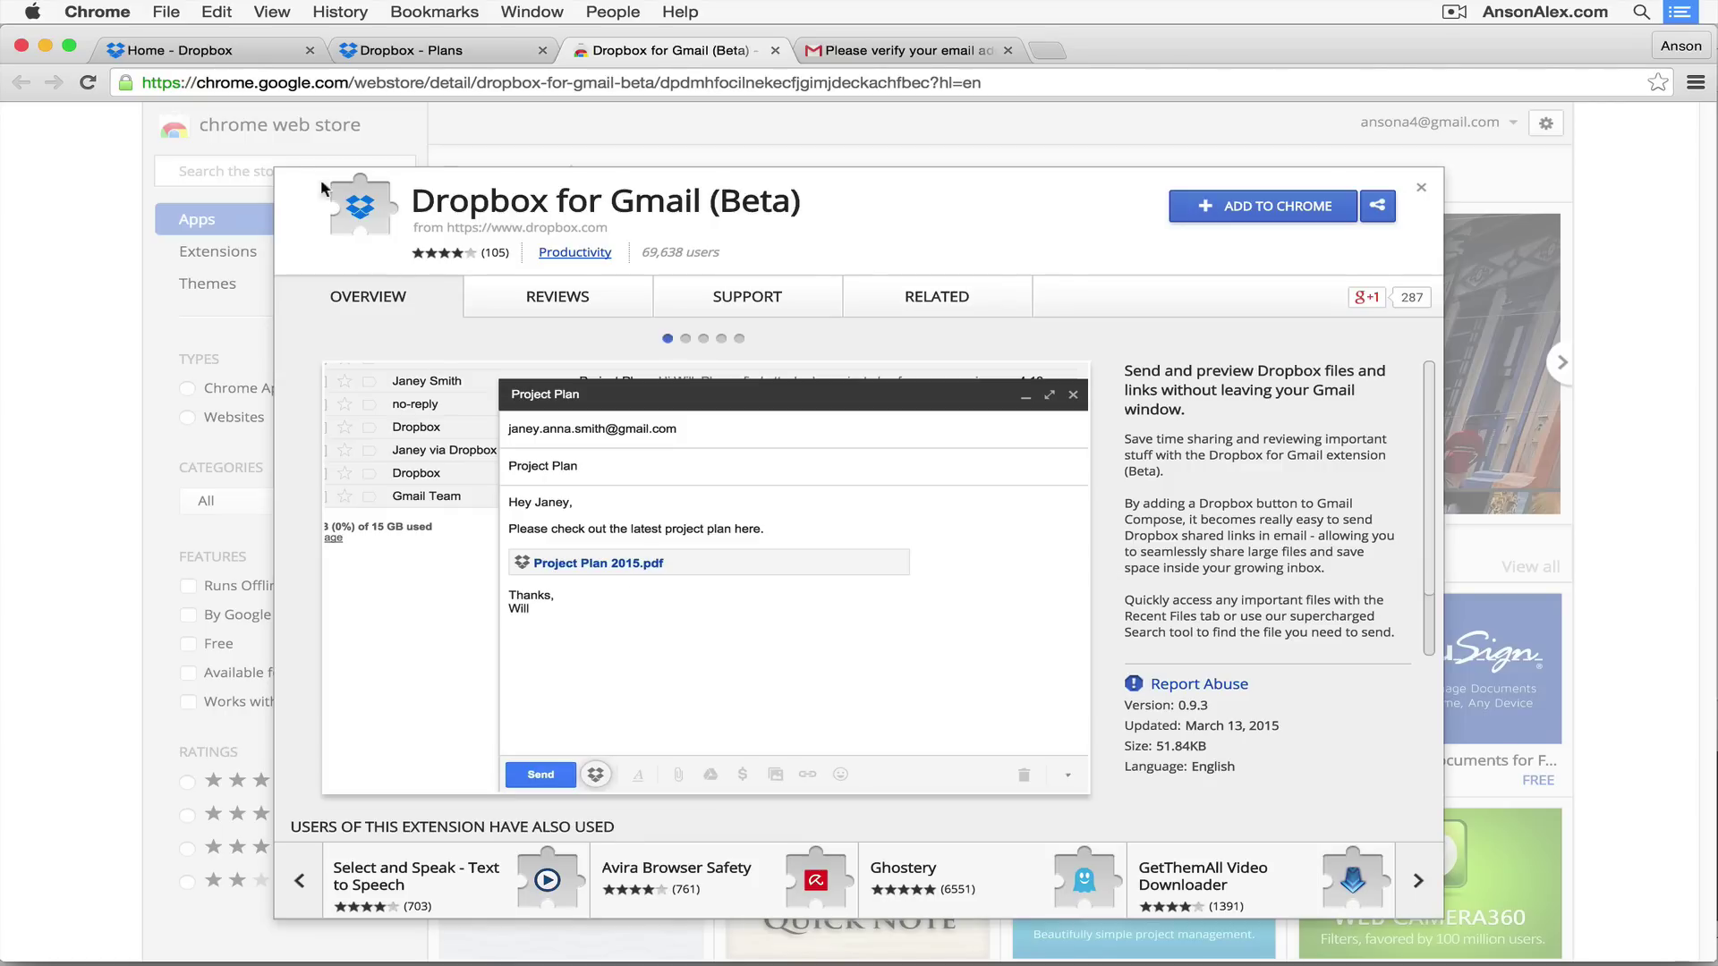
left_click(237, 46)
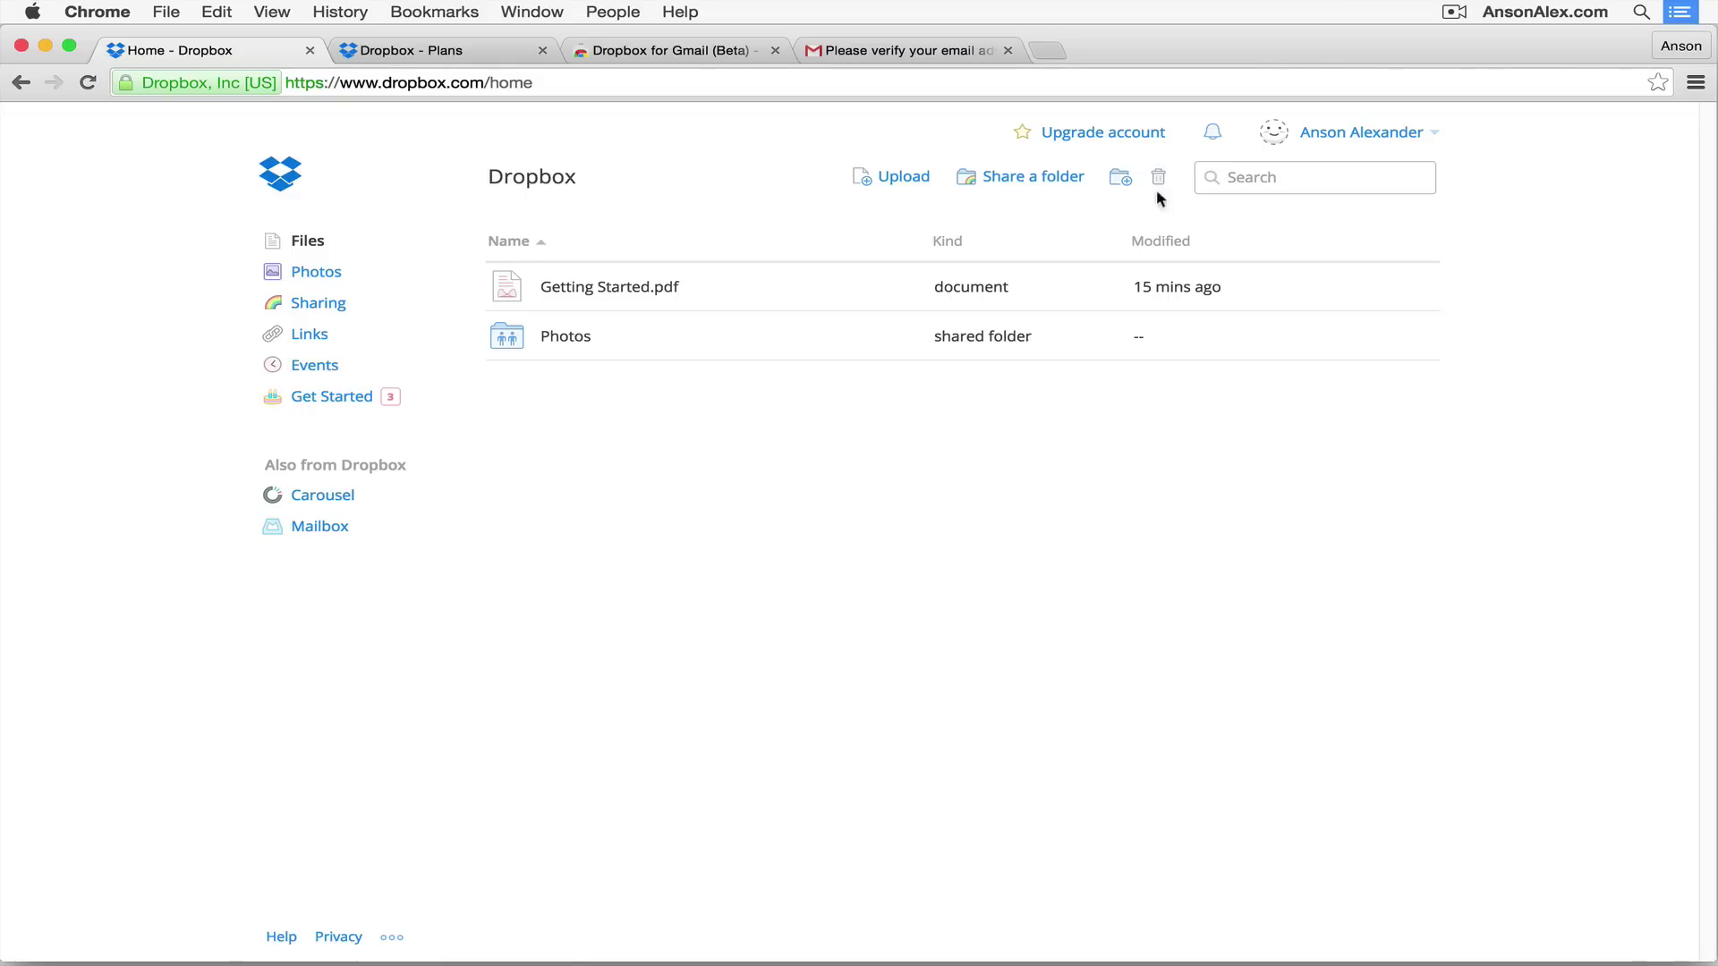
left_click(1213, 136)
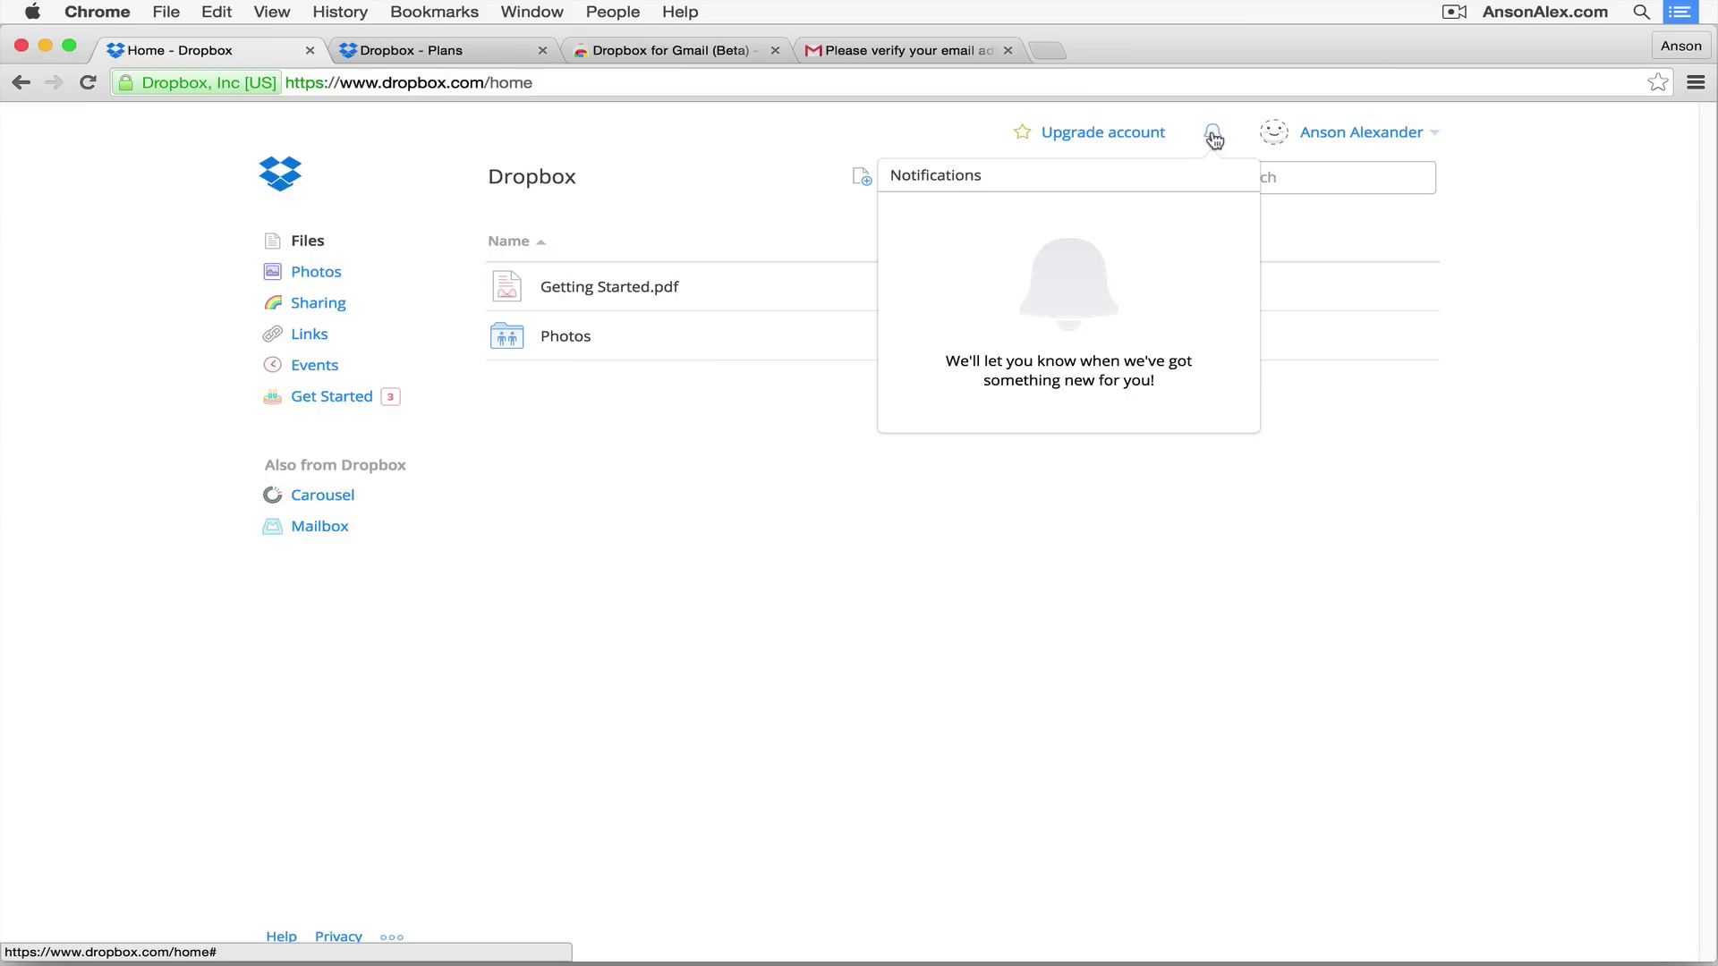
left_click(1406, 158)
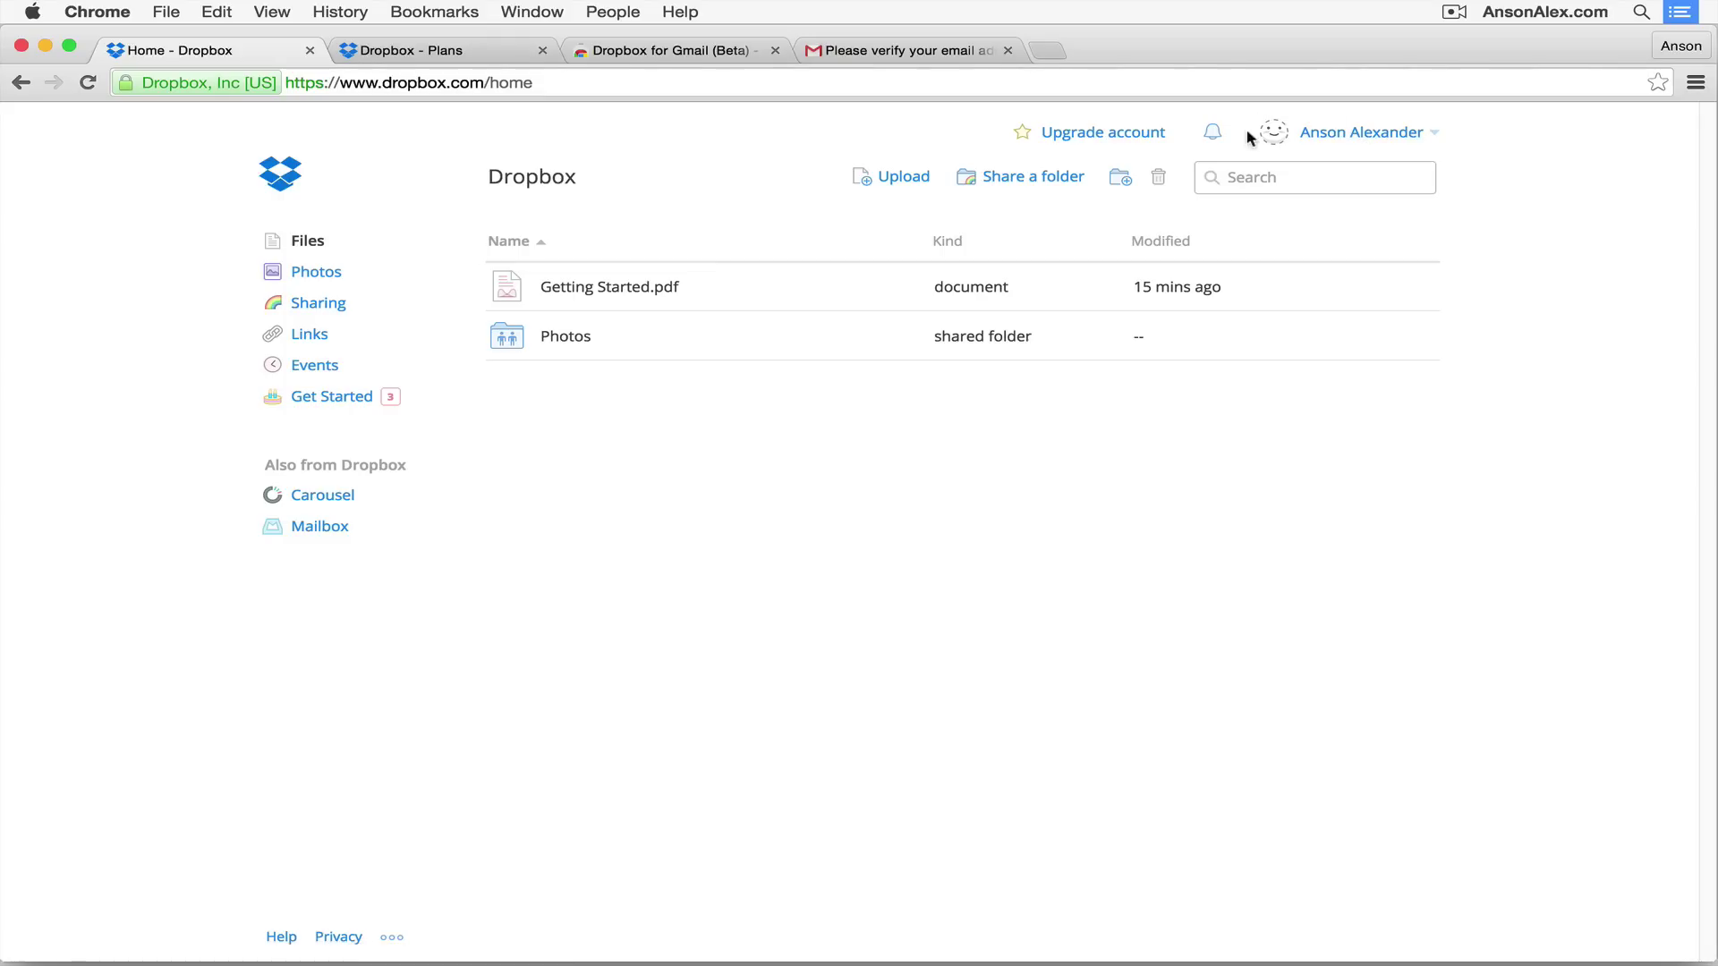
left_click(1438, 135)
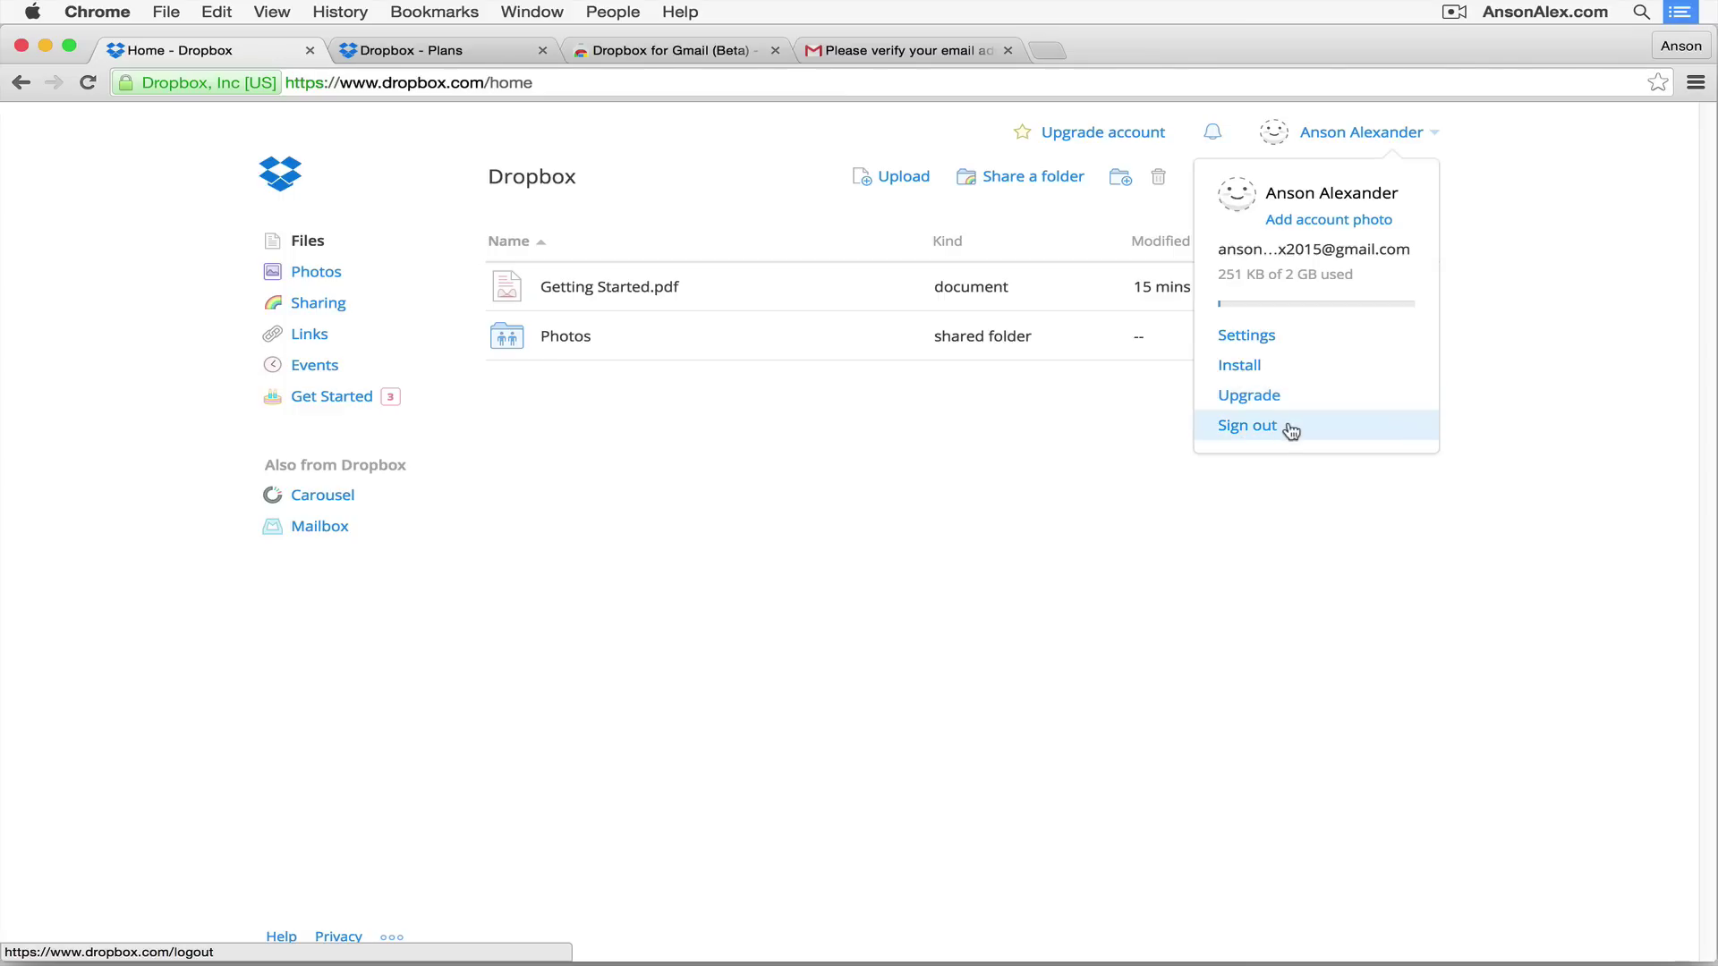
left_click(1077, 421)
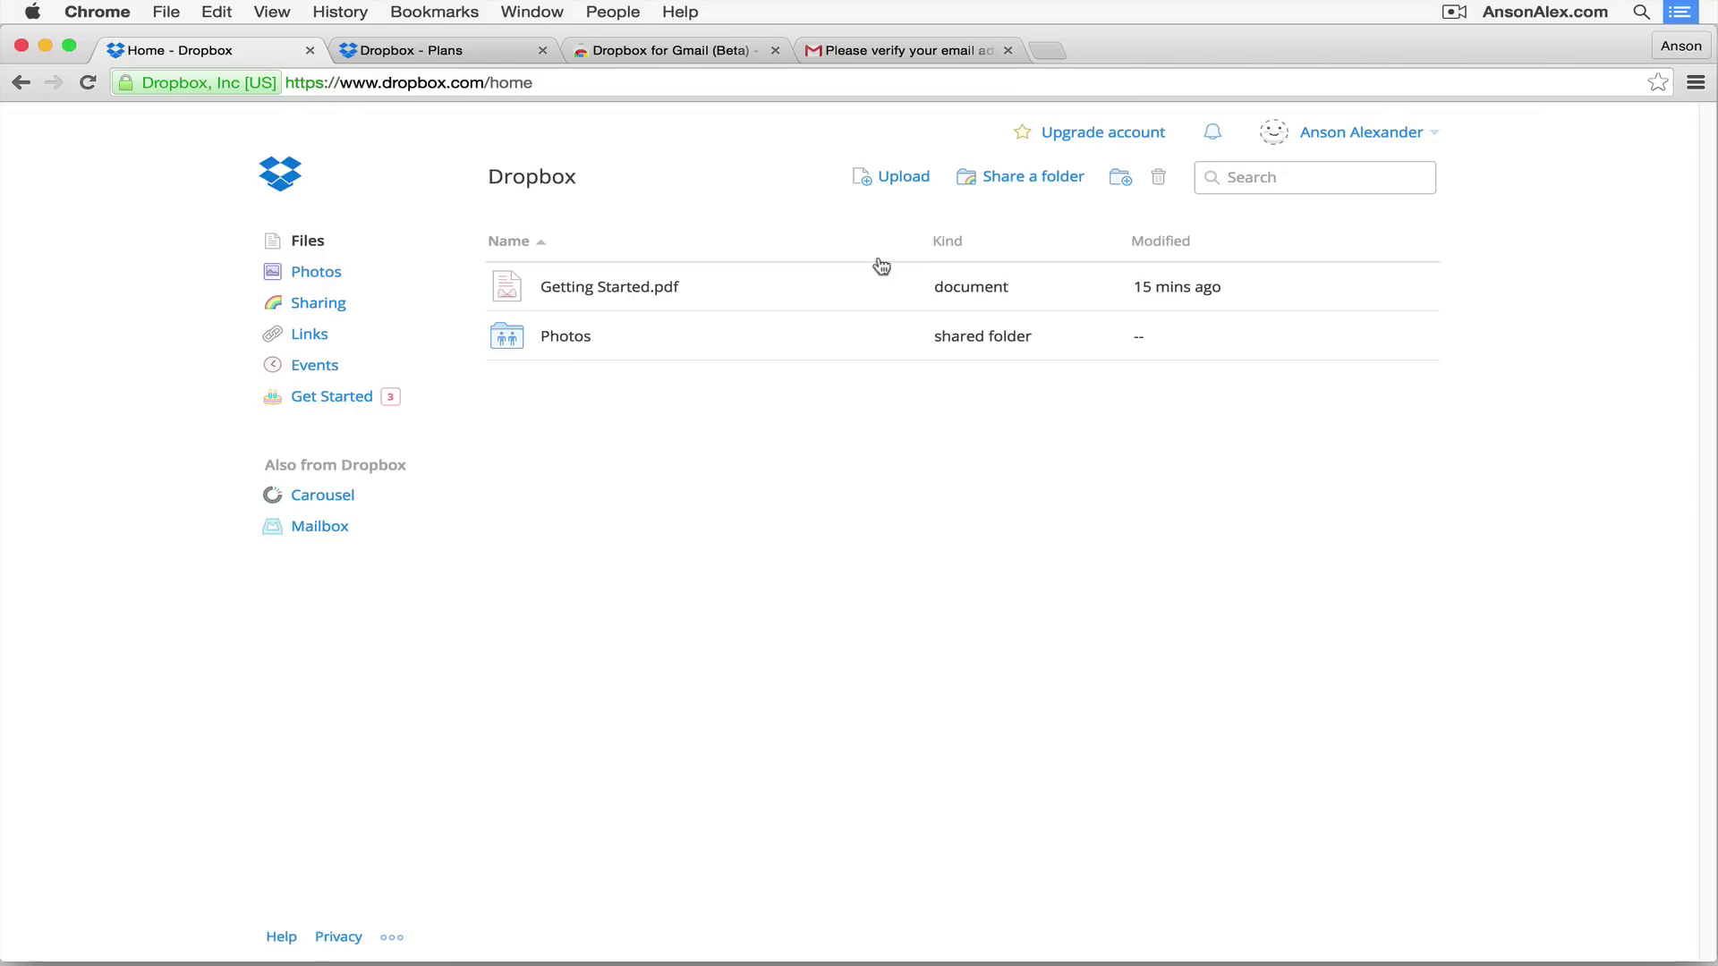
right_click(743, 341)
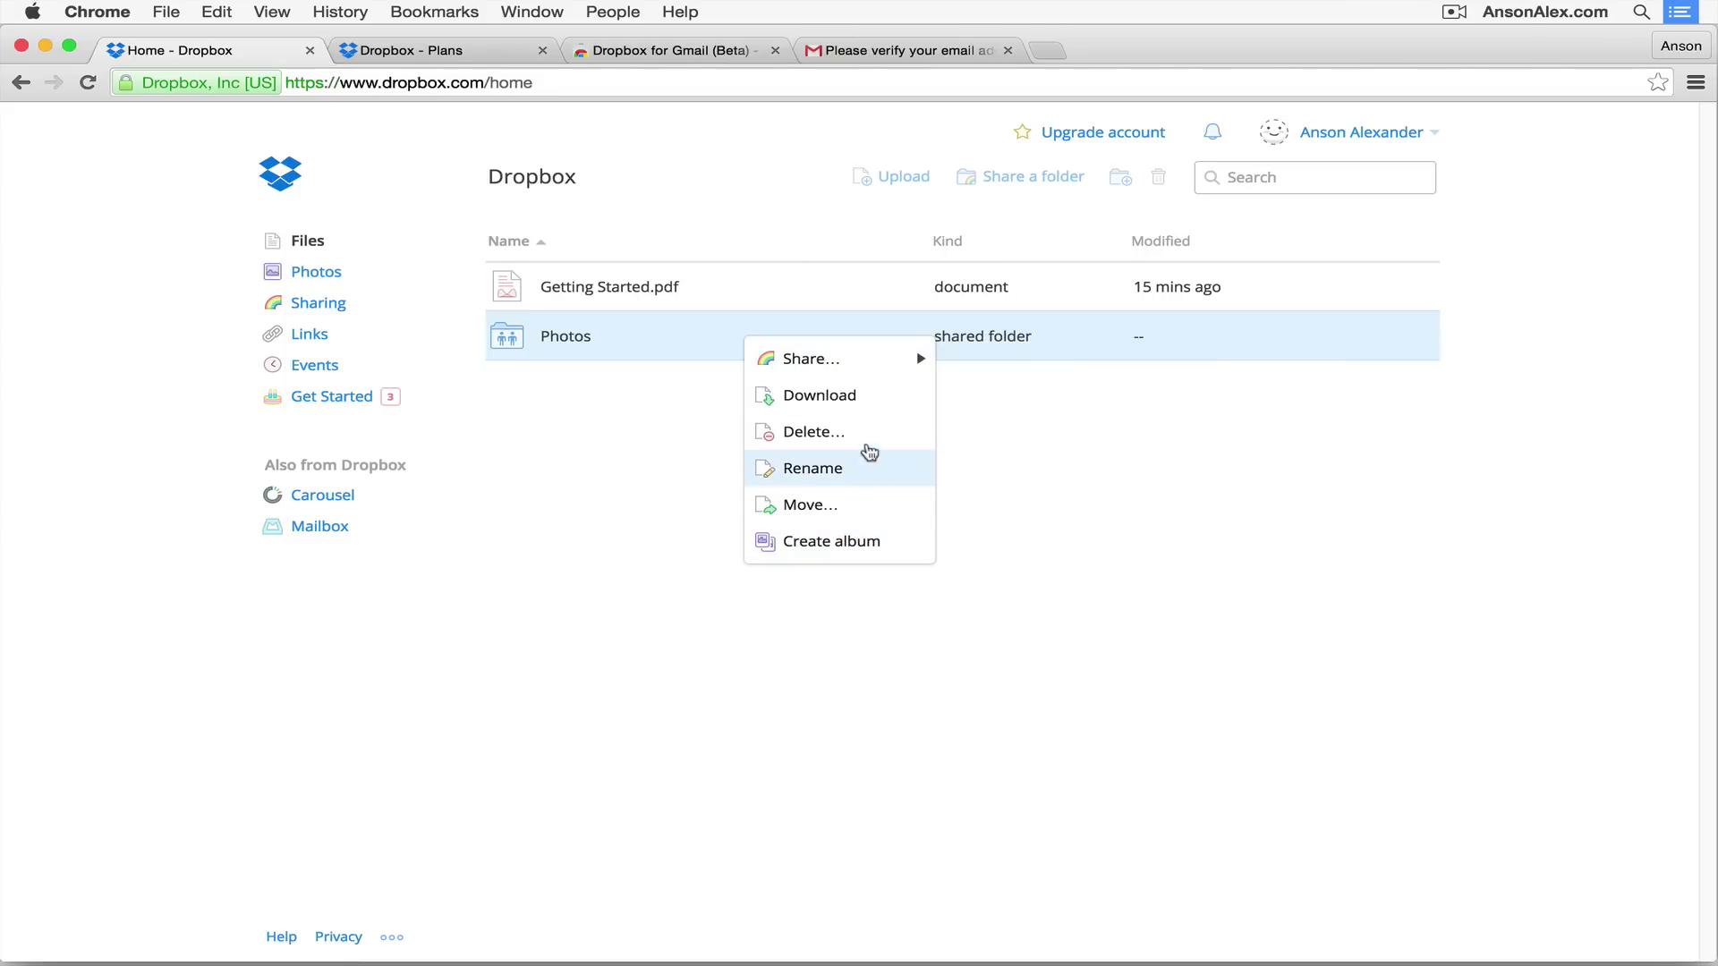
left_click(1076, 447)
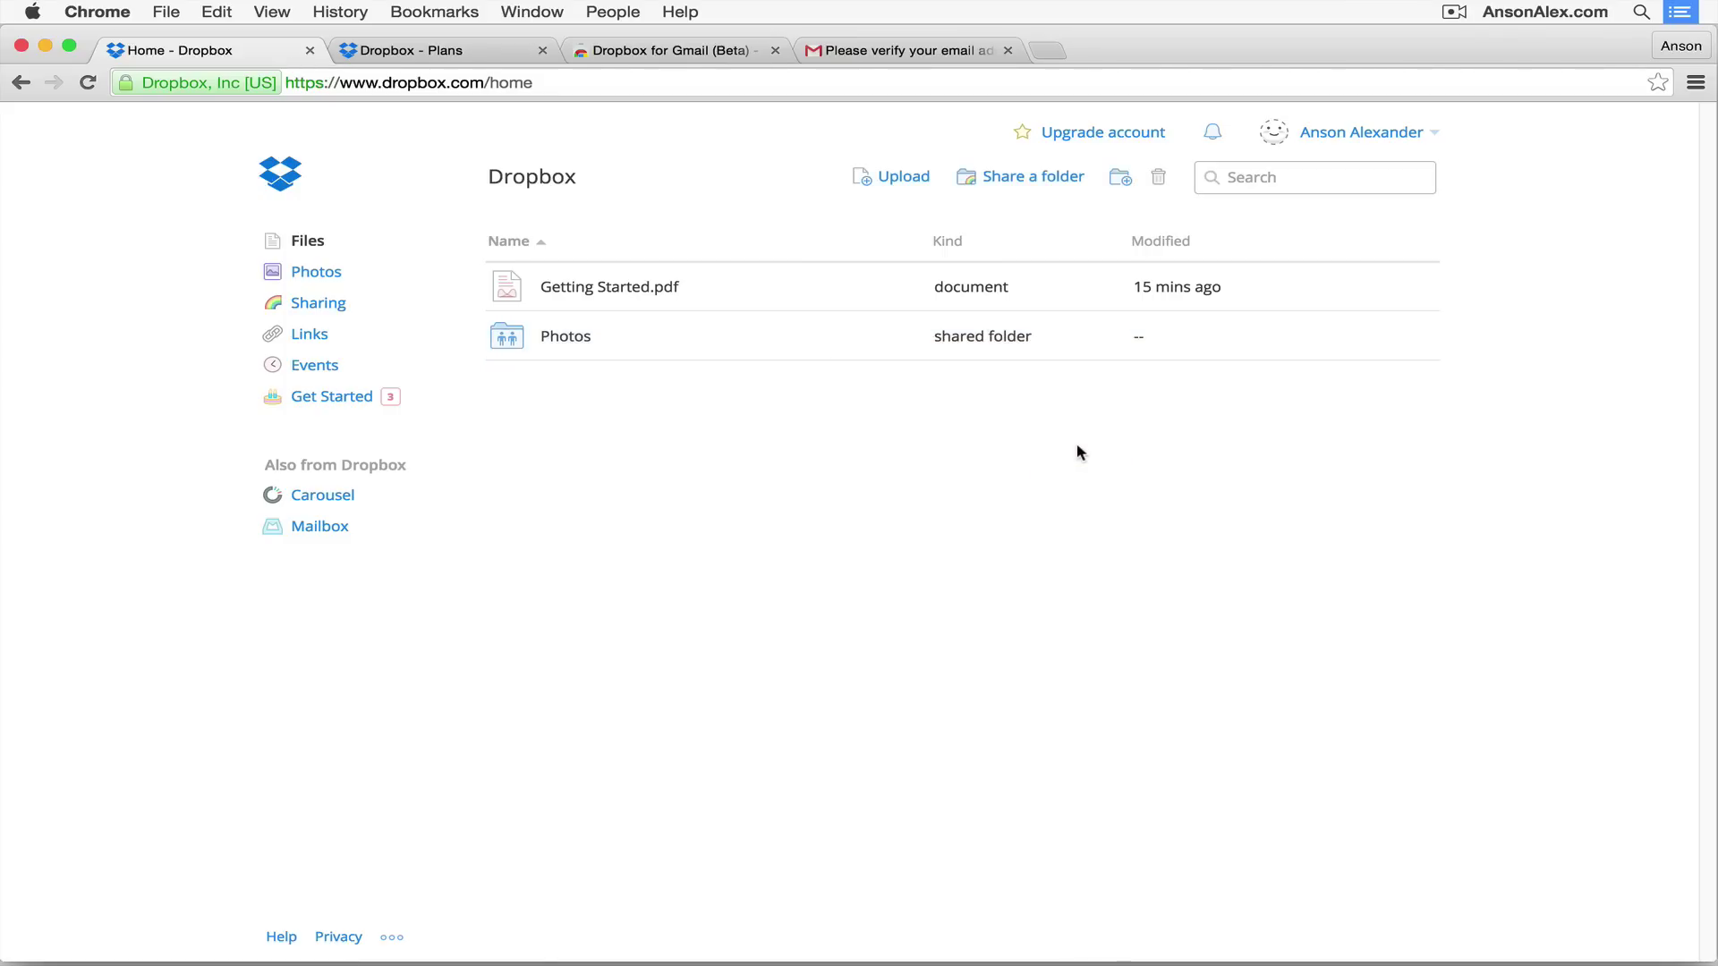